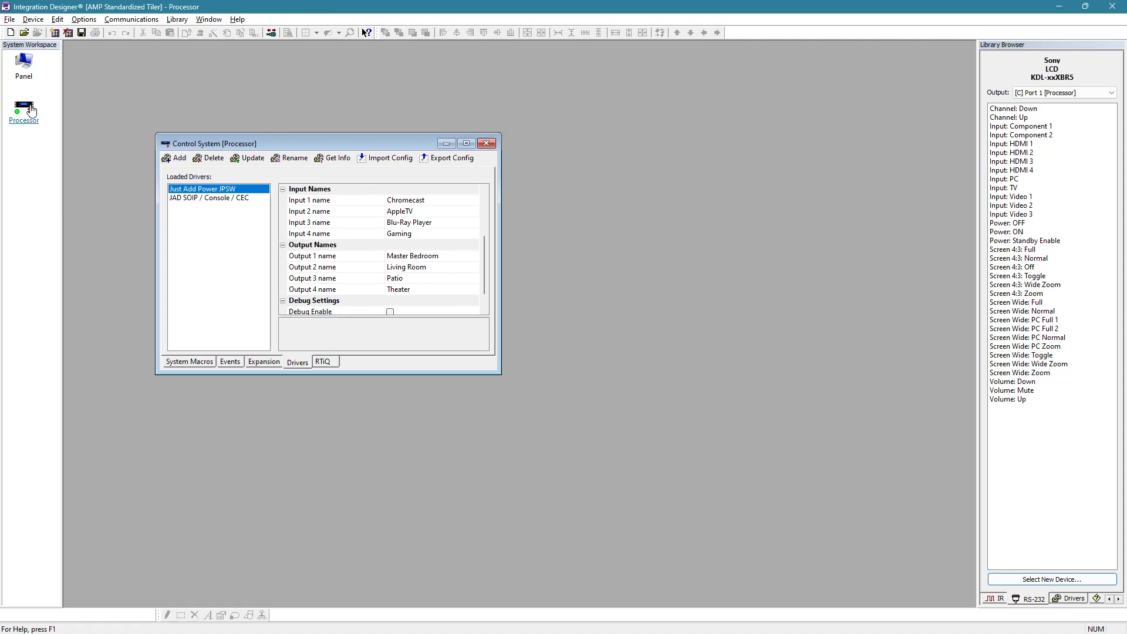
Open the panel and review its Matrix Control, Endpoint Control and Tiling Layout Control pages, then minimize it
double_click(21, 68)
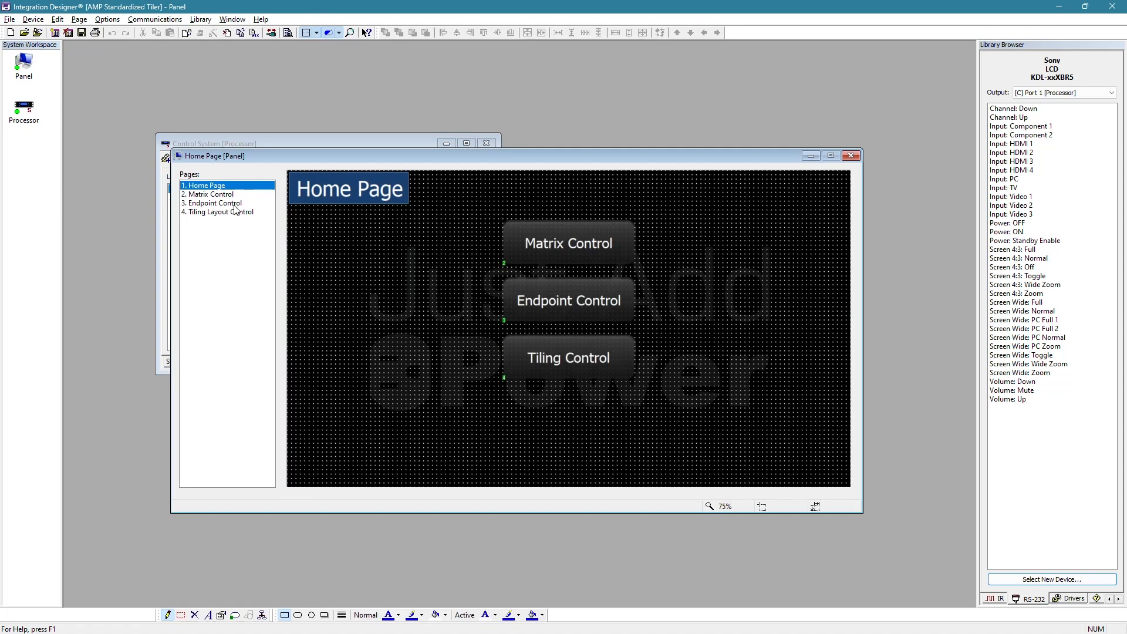
left_click(226, 195)
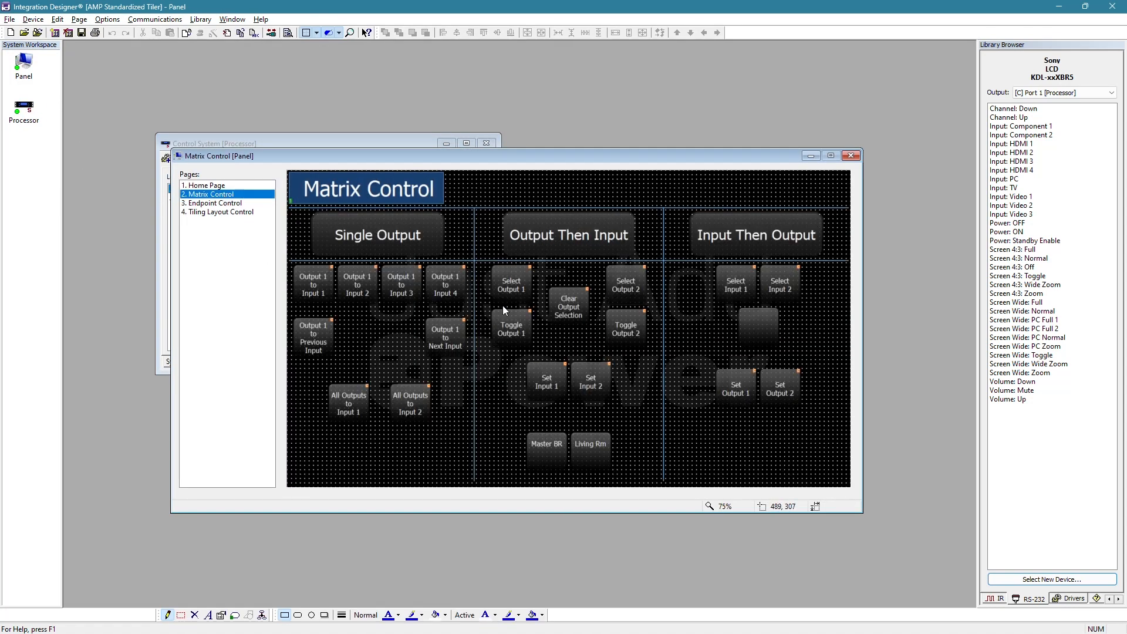
left_click(242, 204)
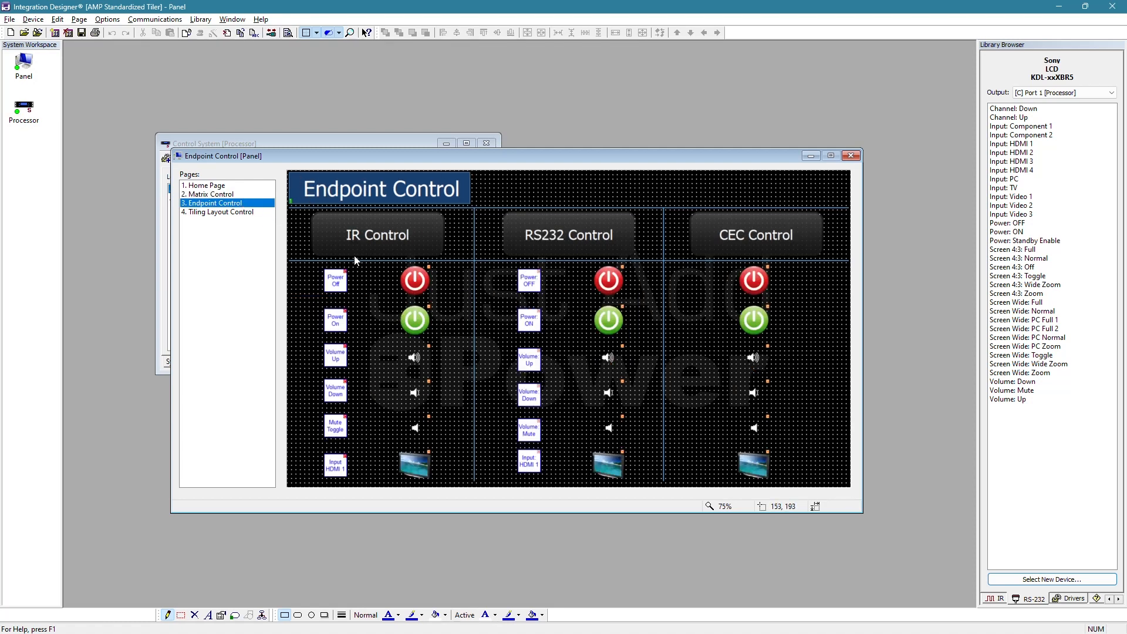
left_click(237, 198)
left_click(238, 212)
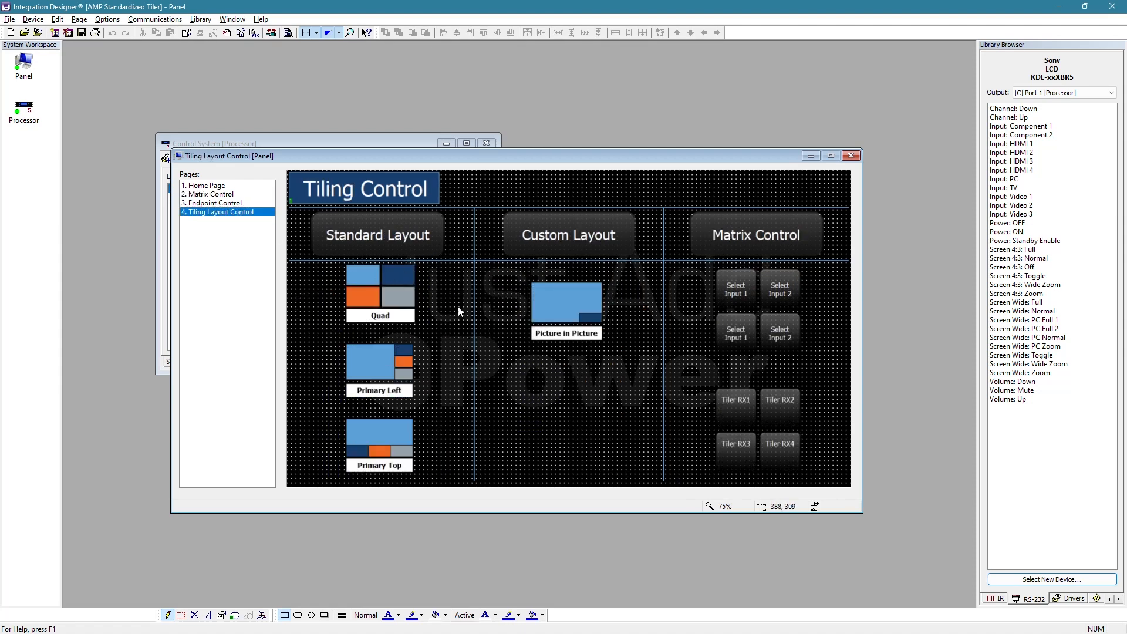
left_click(811, 157)
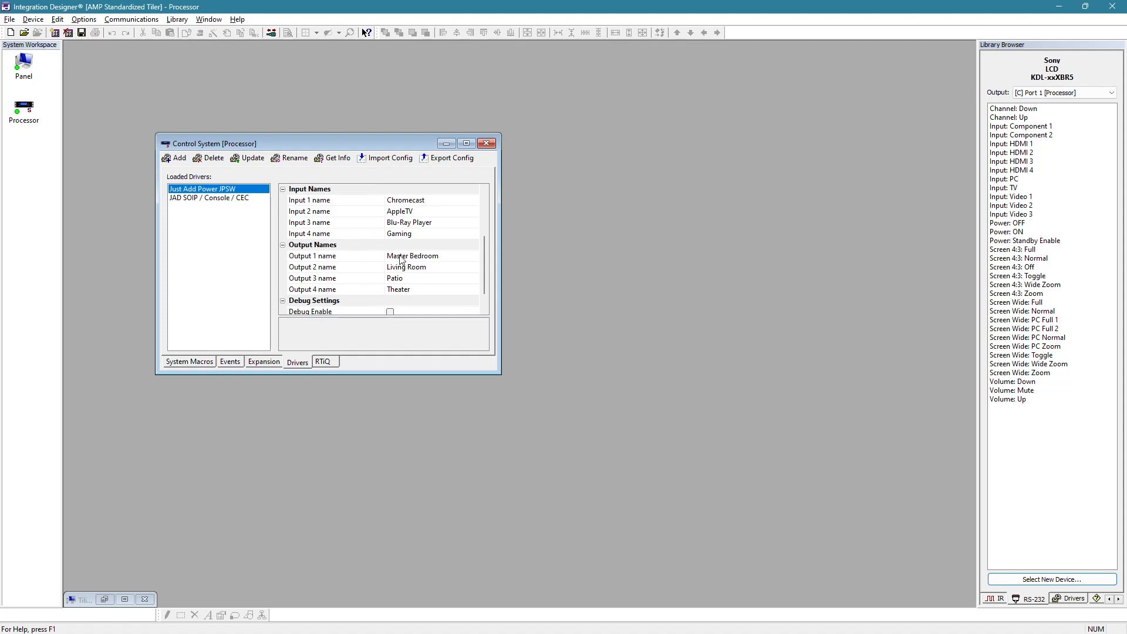
Bring up the Control System Videos-report workbook in Excel beside Integration Designer and examine its tiler receiver and transmitter entries
scroll(401, 259, "up", 3)
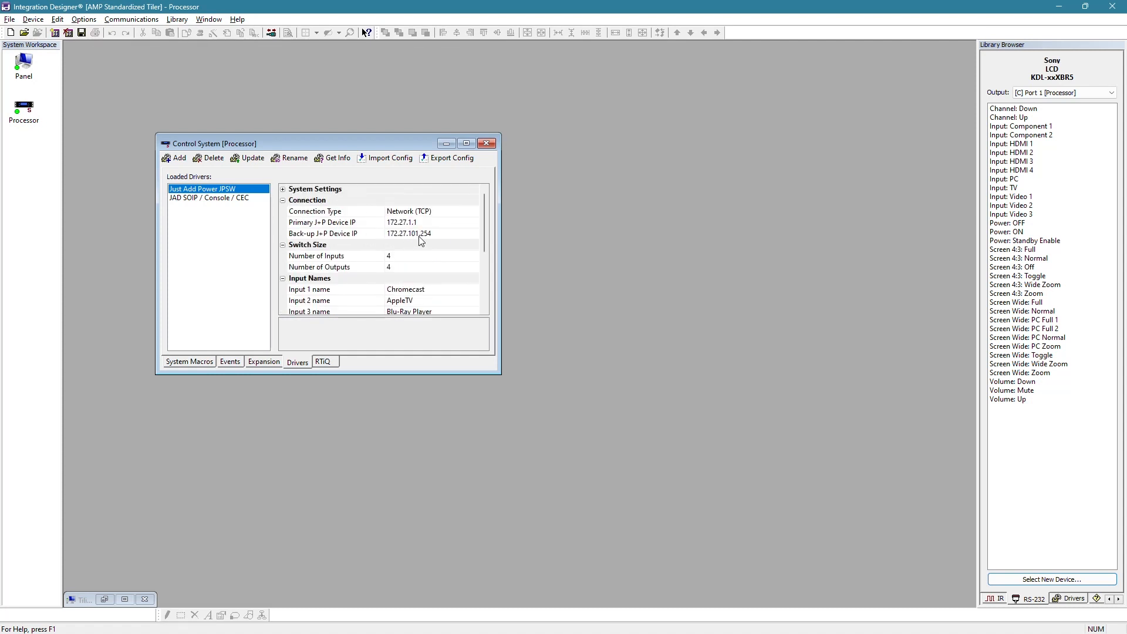
mouse_move(652, 624)
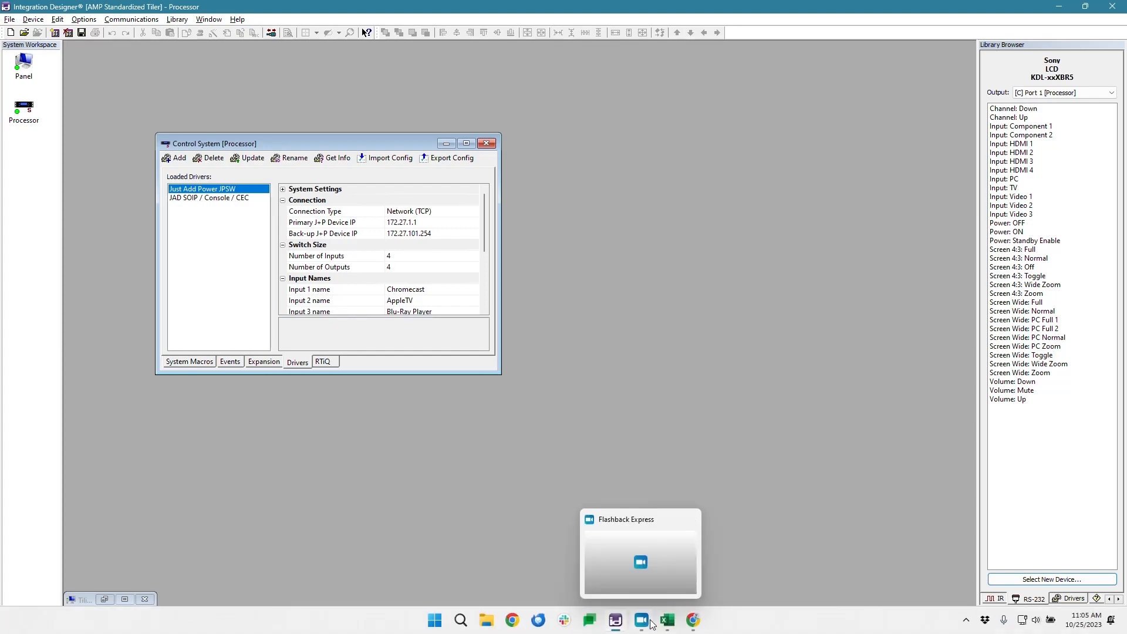
left_click(668, 620)
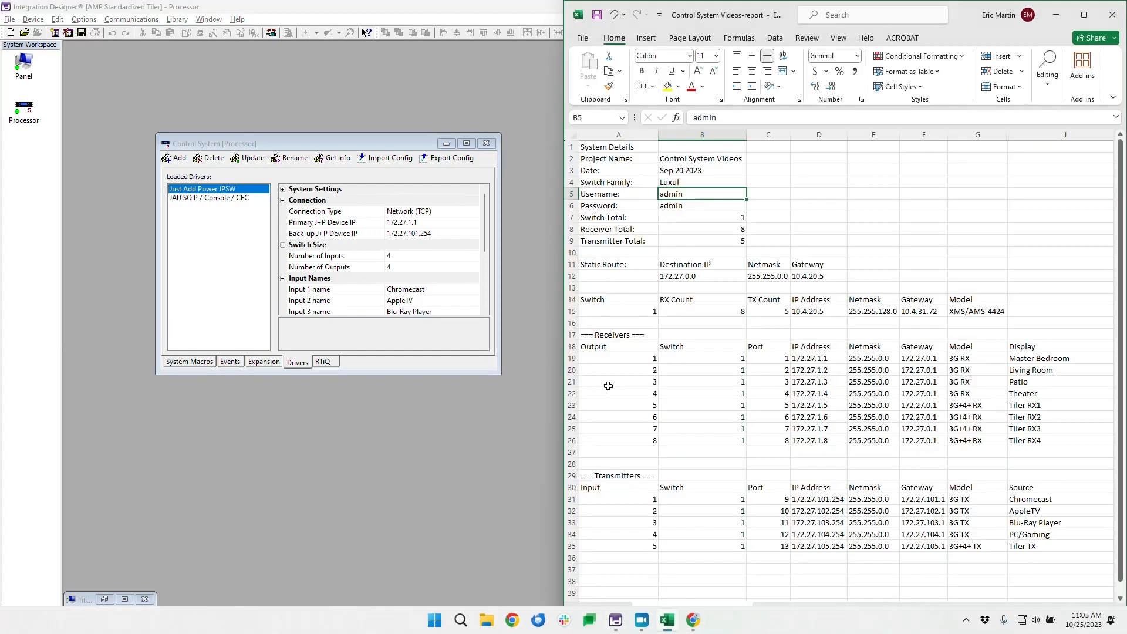
left_click(485, 17)
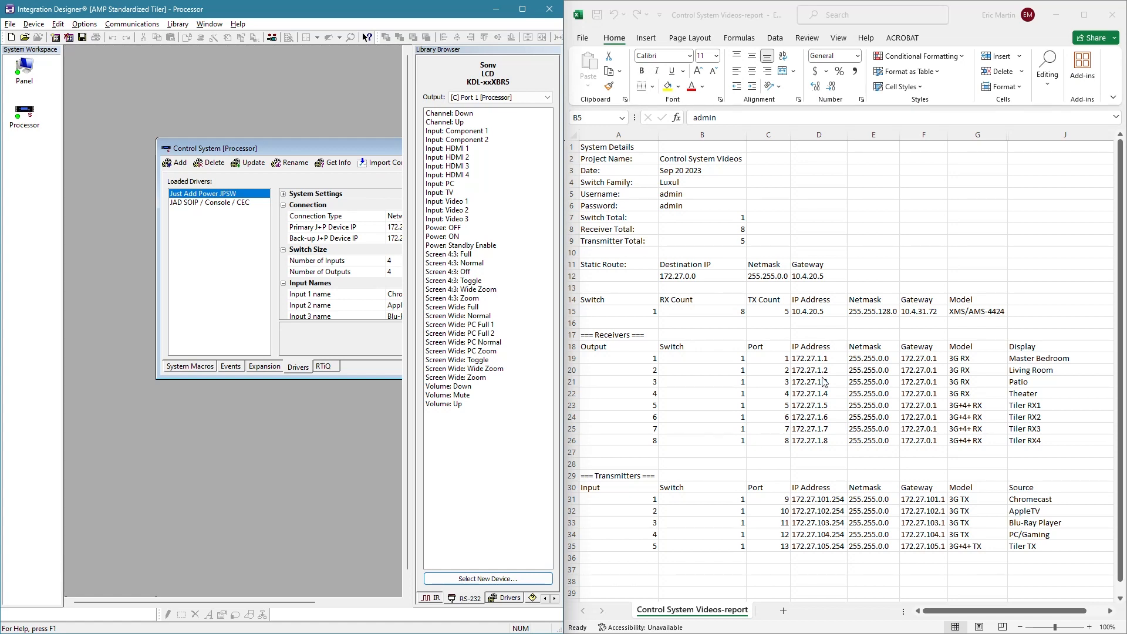
left_click(1023, 405)
left_click_drag(1022, 405, 1023, 440)
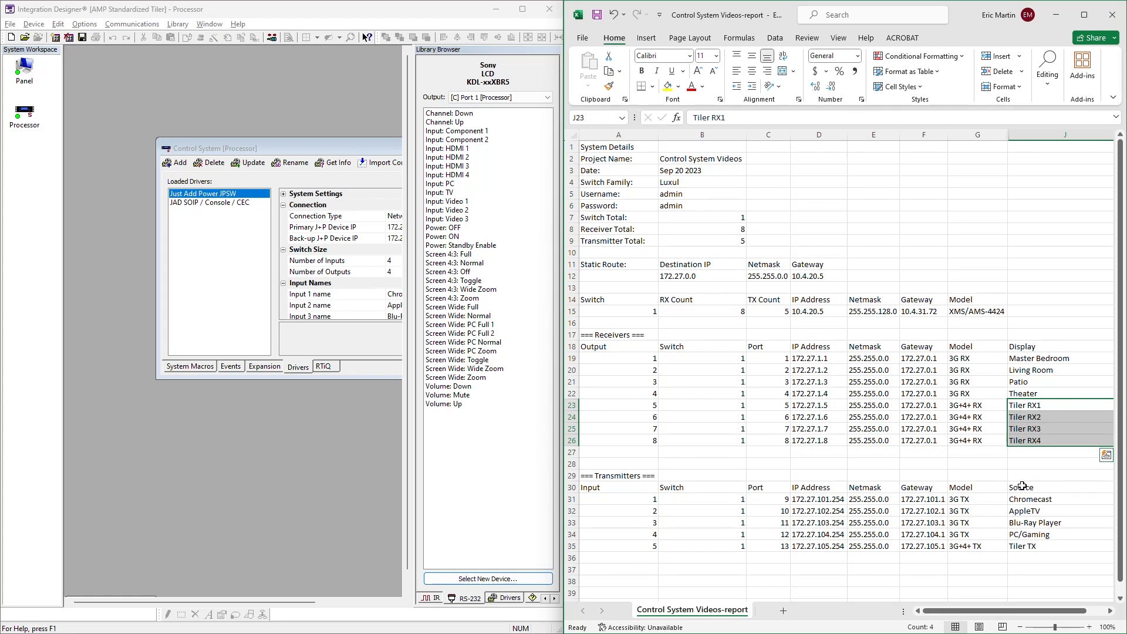
left_click(1046, 546)
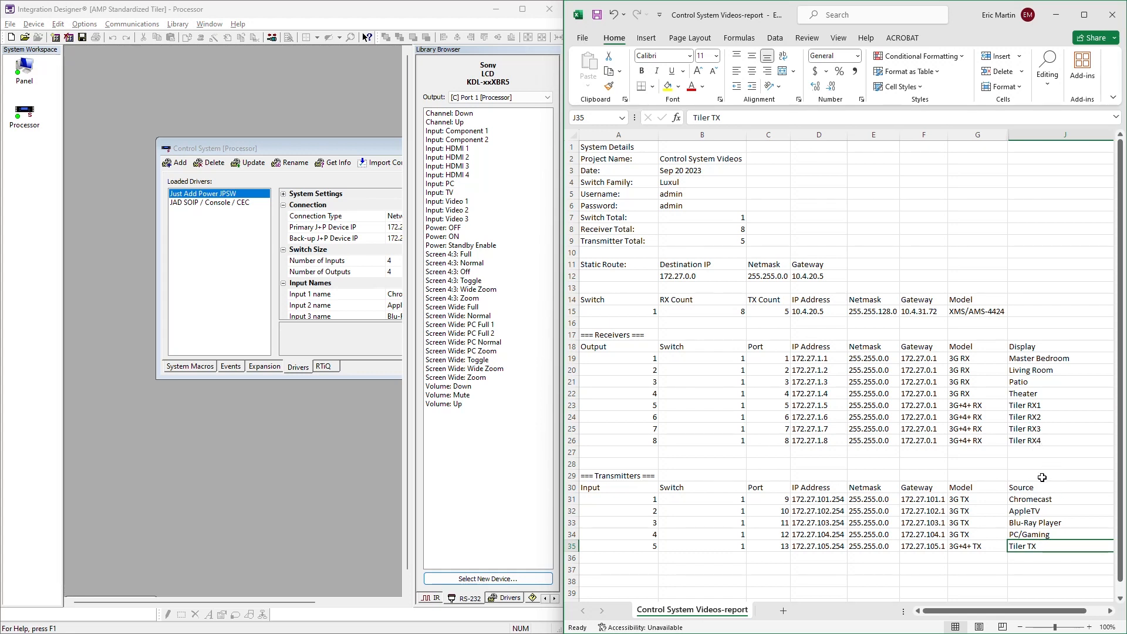
left_click_drag(1038, 406, 1038, 441)
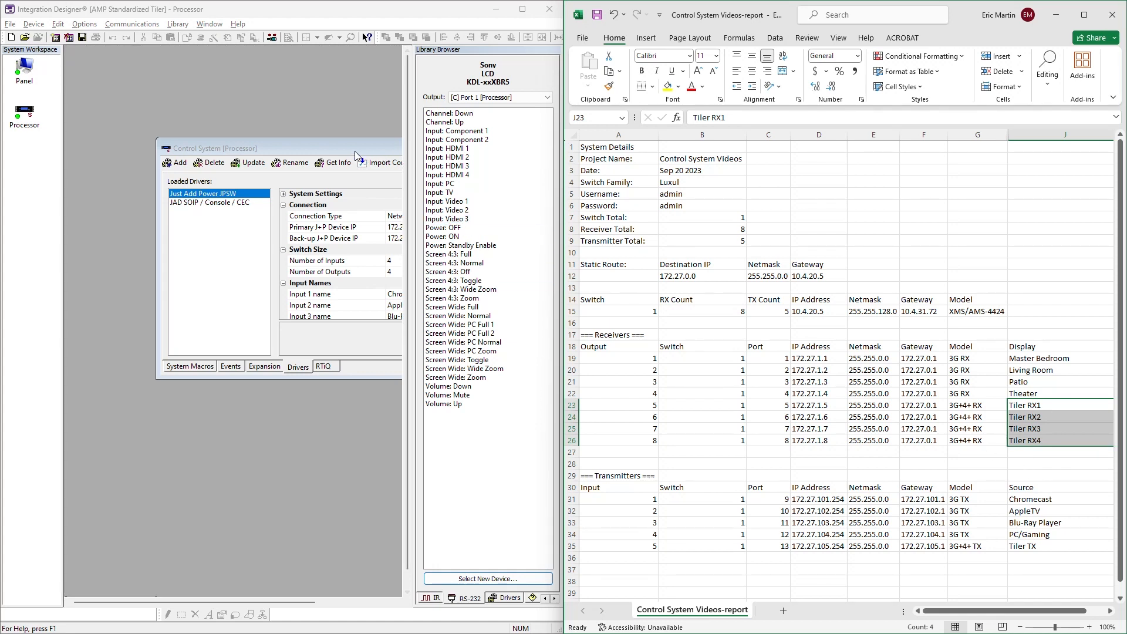
Set the Just Add Power JPSW driver's number of inputs to 5 and name input 5 Tiler TX
left_click_drag(354, 151, 273, 106)
left_click(323, 217)
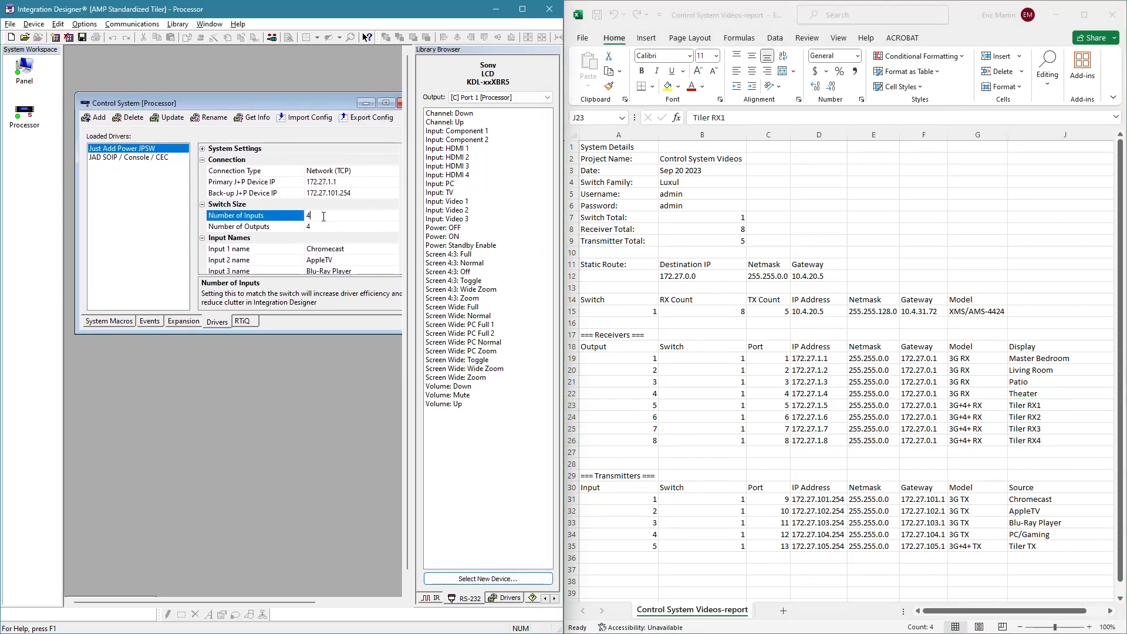
type("5")
left_click(333, 249)
left_click(327, 215)
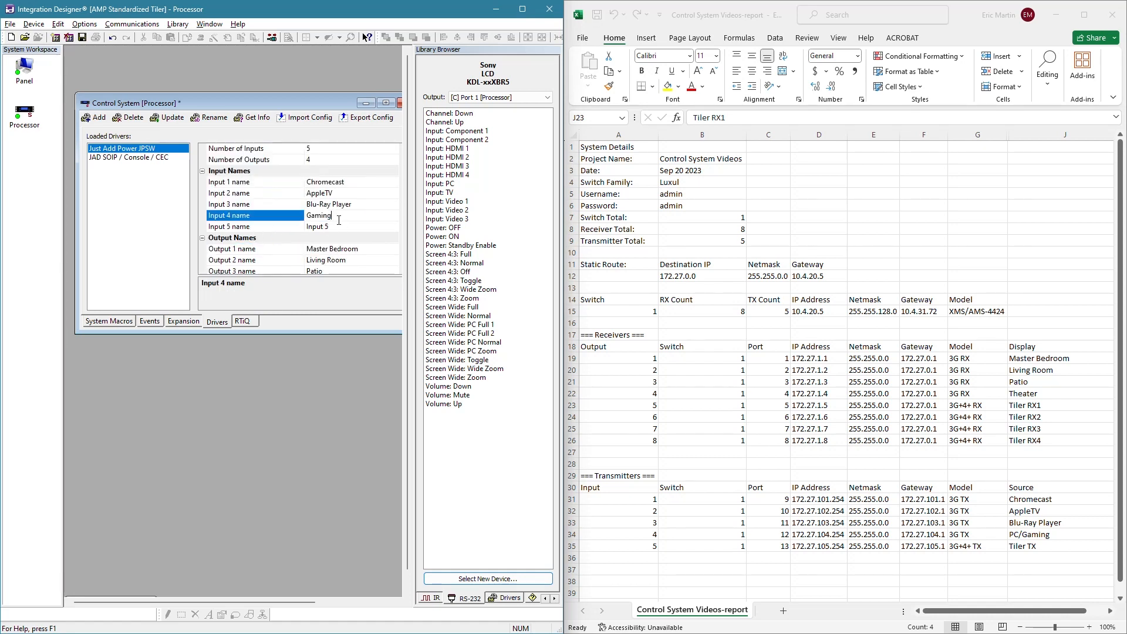
double_click(326, 228)
left_click(247, 231)
type("Tiler TX")
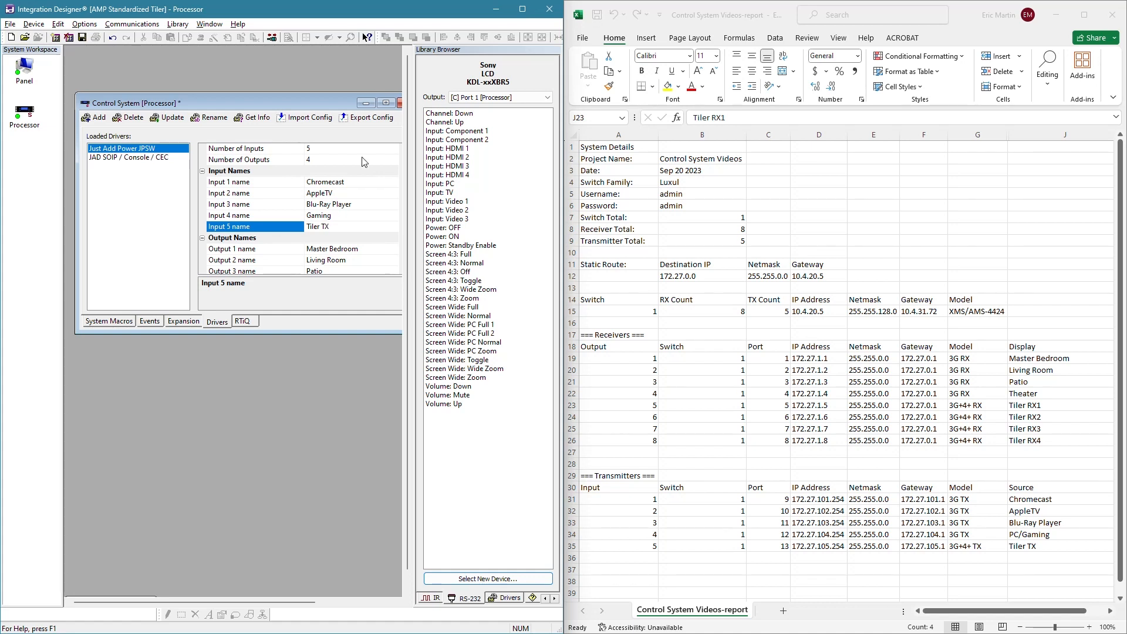
Set the Just Add Power JPSW driver's number of outputs to 8
left_click(327, 160)
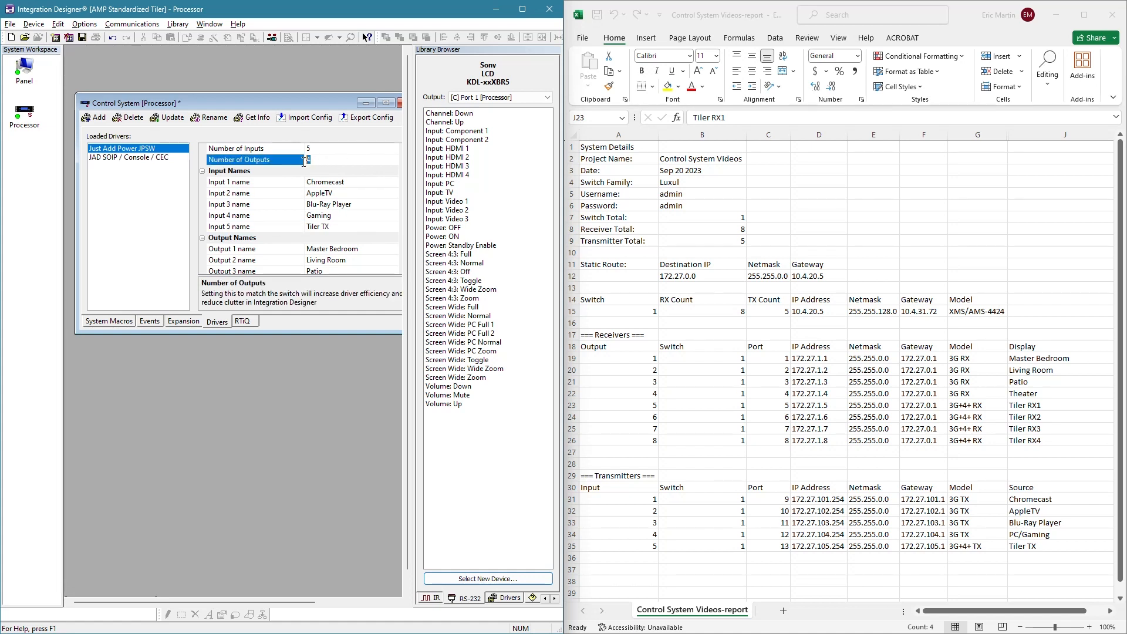
type("8")
left_click(343, 204)
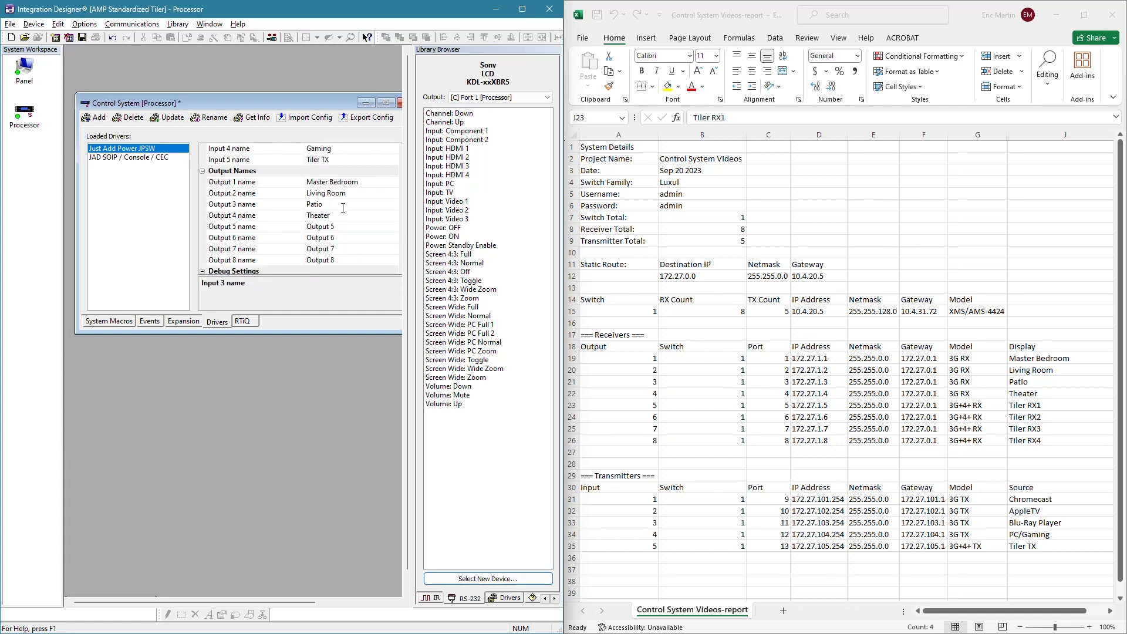
Name outputs 5 to 8 of the JPSW driver Tiler RX1, Tiler RX2, Tiler RX3 and Tiler RX4
left_click(310, 229)
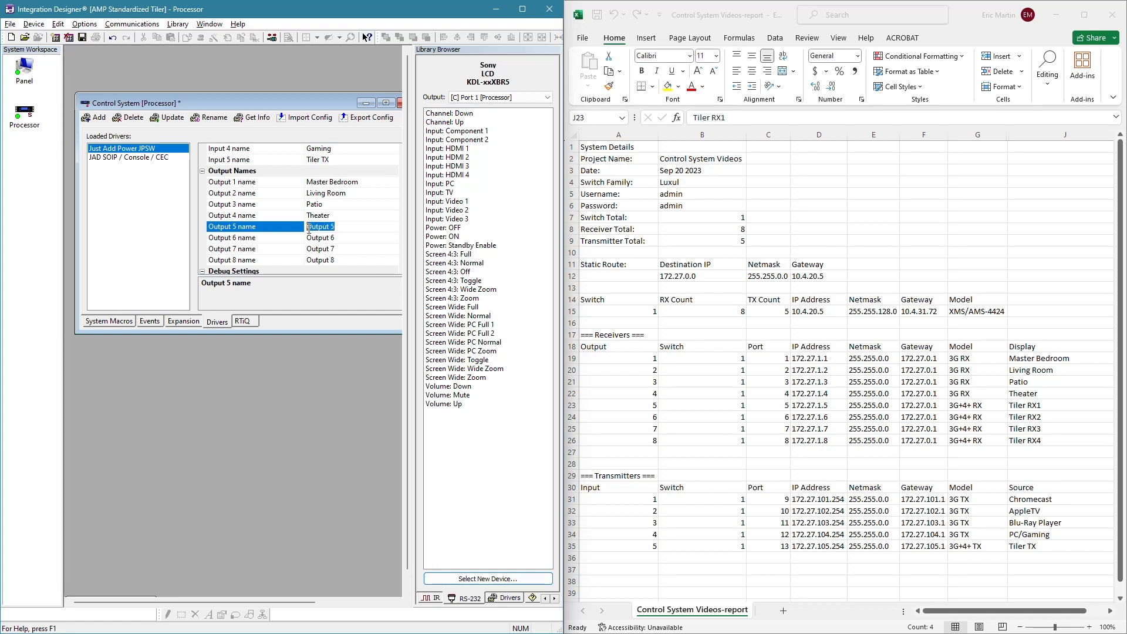
type("Tiler RX1")
left_click(308, 237)
type("Ti")
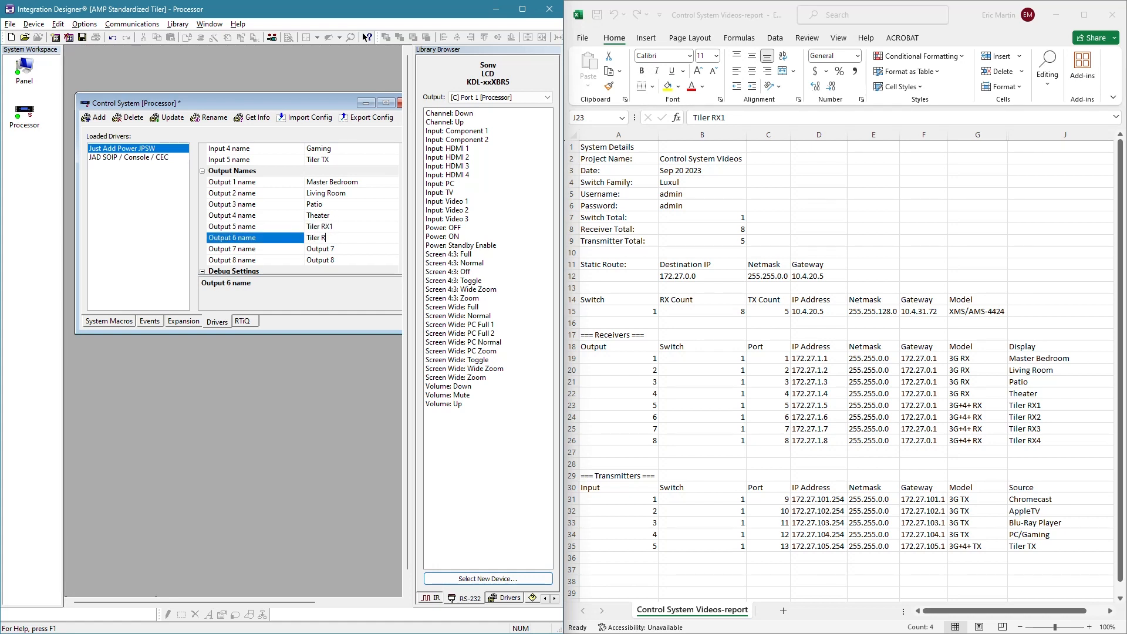
left_click(309, 247)
type("Tiler RX3")
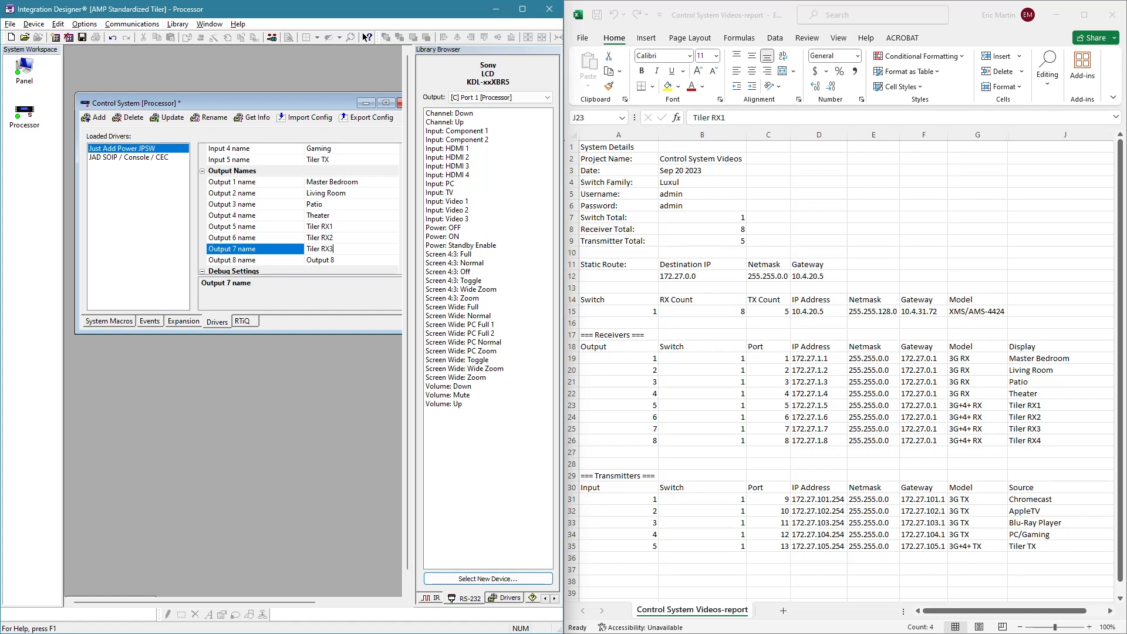
left_click(308, 259)
type("Tiler ")
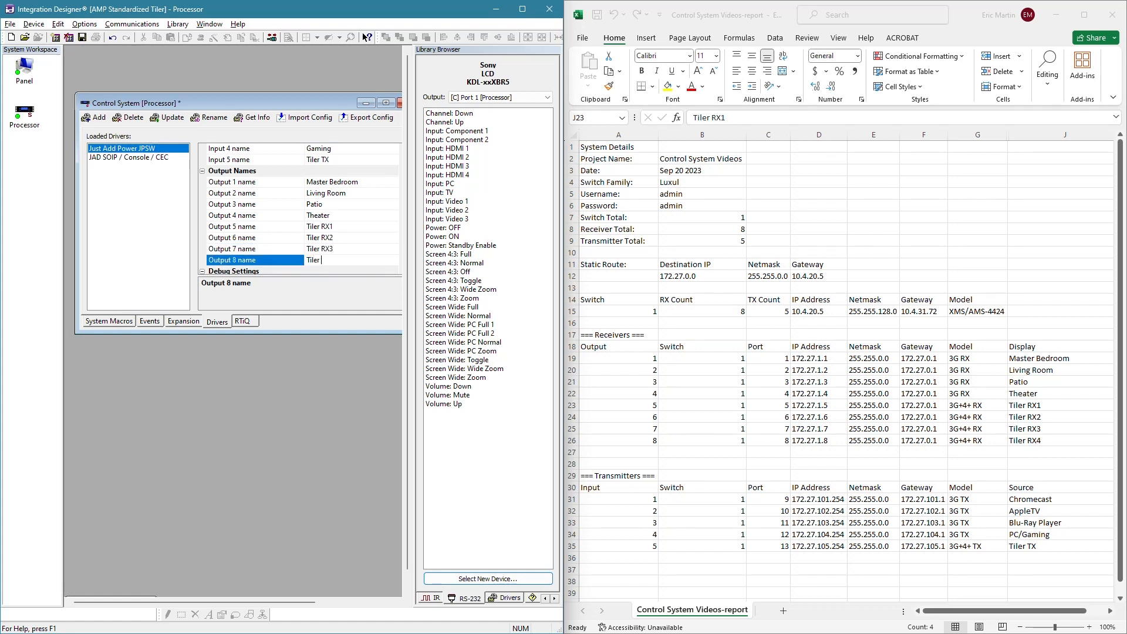
type("RX4")
left_click(260, 196)
Set Max Sockets to 16 for the JAD SOIP / Console / CEC driver
left_click(147, 158)
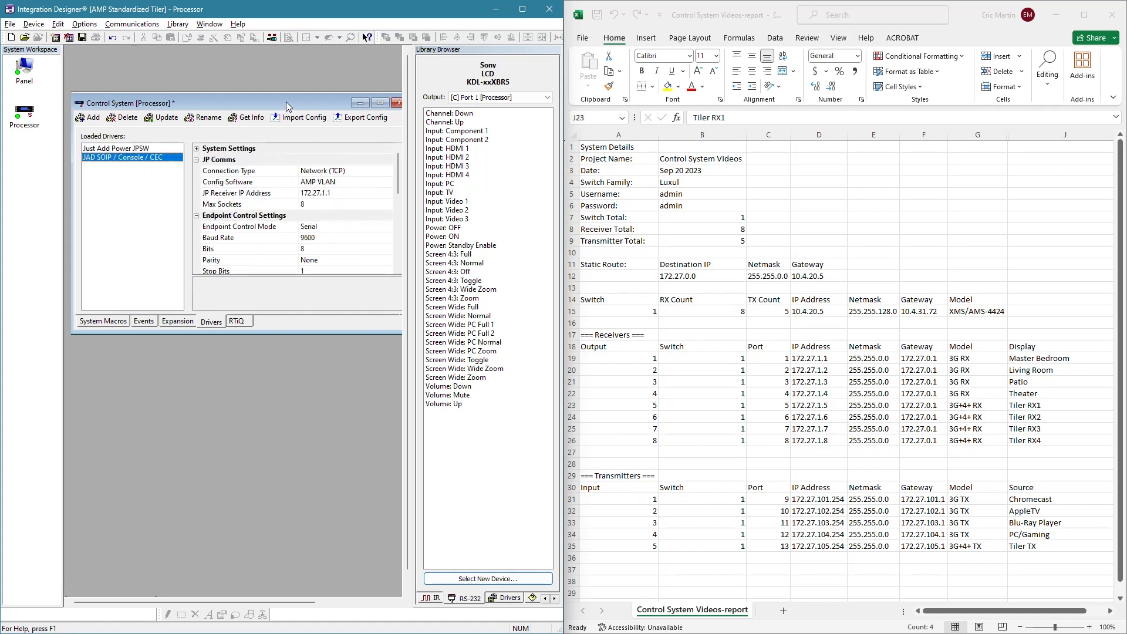
left_click_drag(287, 101, 248, 102)
left_click(346, 206)
left_click(355, 205)
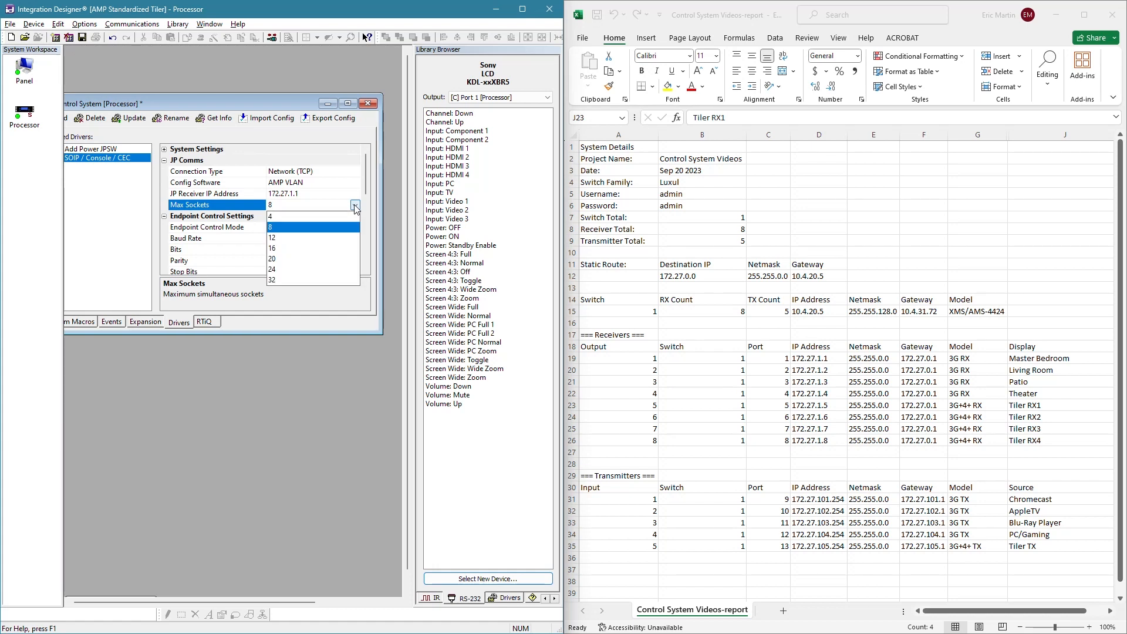
left_click(280, 247)
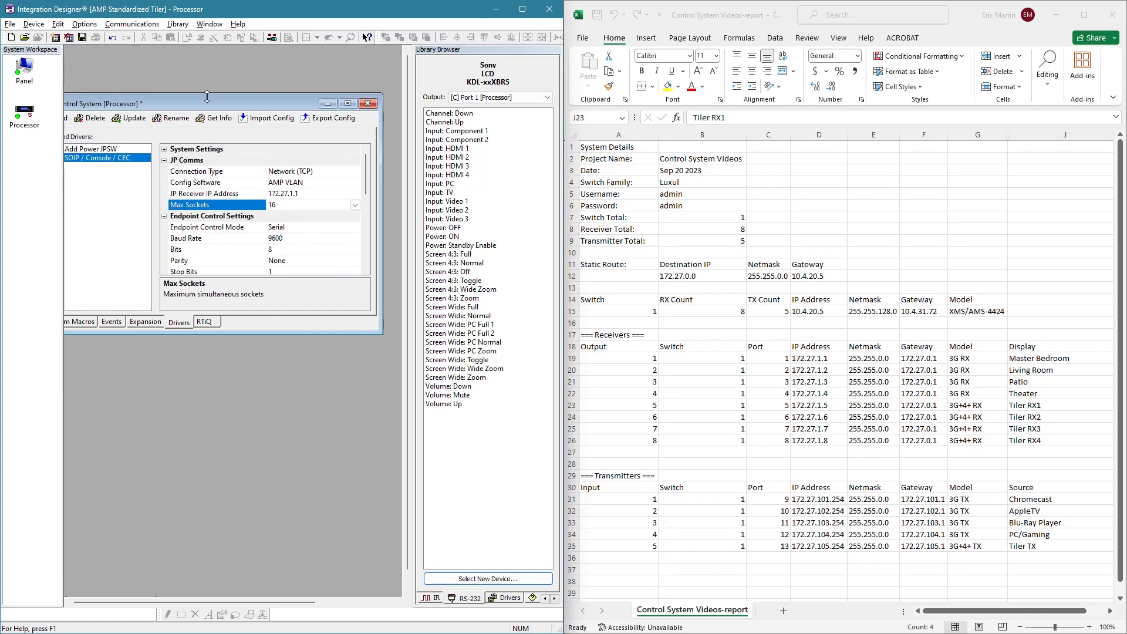
Set the JAD SOIP / Console / CEC driver's JAP devices to 5 transmitters and 8 receivers
left_click_drag(235, 97, 266, 89)
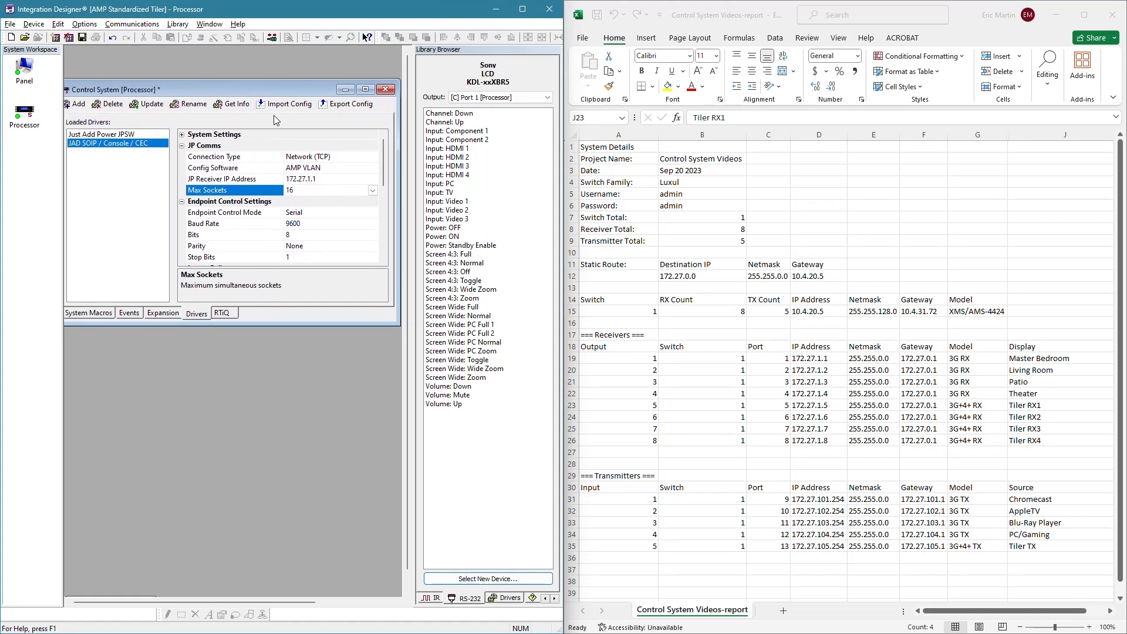
scroll(333, 211, "down", 1)
scroll(333, 208, "down", 3)
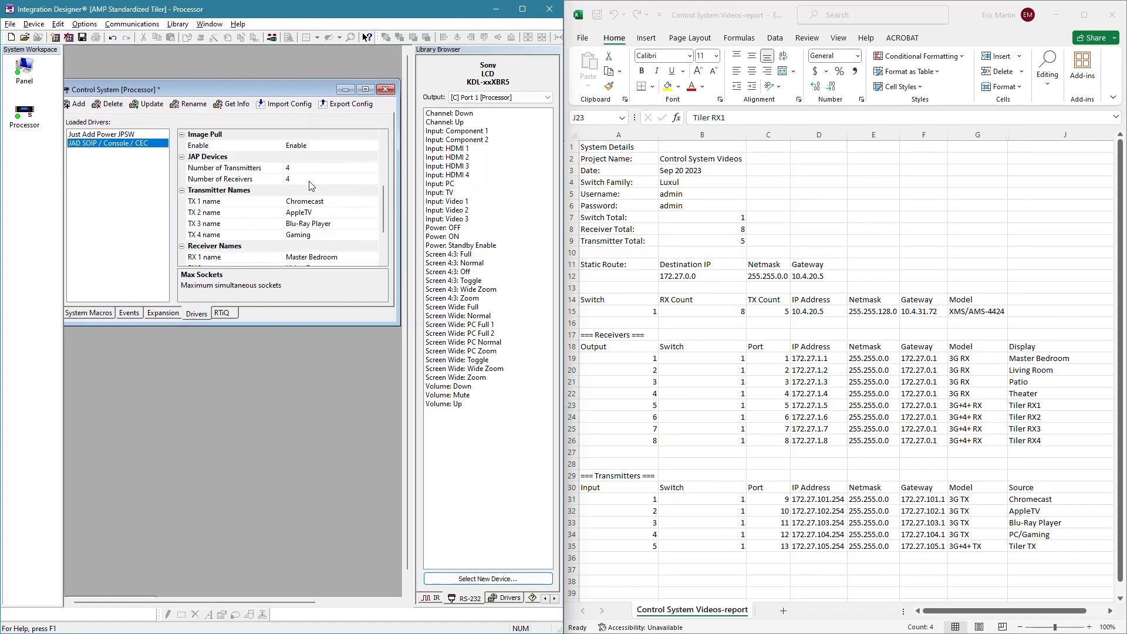
left_click(251, 169)
type("5")
left_click(273, 179)
type("8")
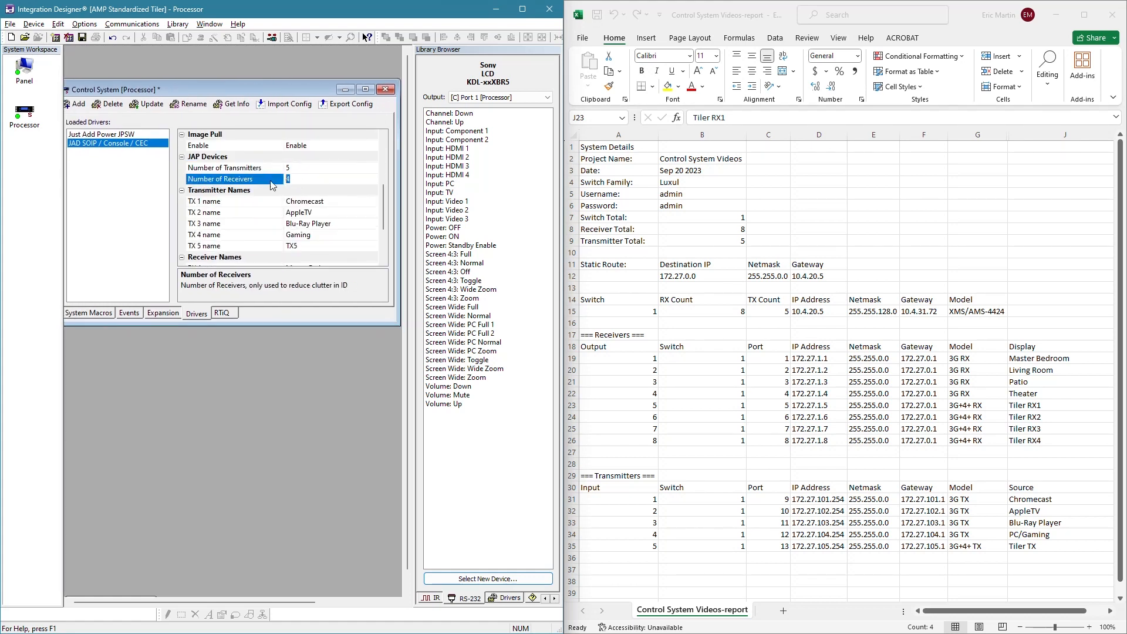
Name transmitter TX 5 Tiler in the JAD SOIP / Console / CEC driver
left_click(323, 207)
left_click(322, 245)
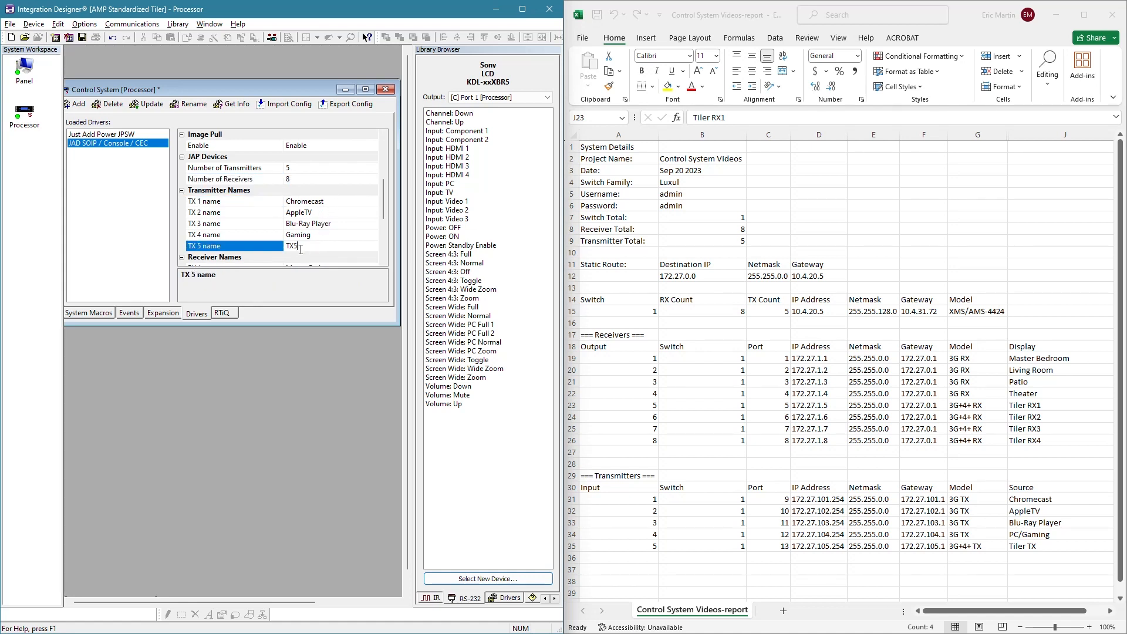
type("Tiler")
Name receivers RX 5 to RX 8 of the JAD SOIP driver Tiler RX1, Tiler RX2, Tiler RX3 and Tiler RX4
scroll(281, 208, "down", 2)
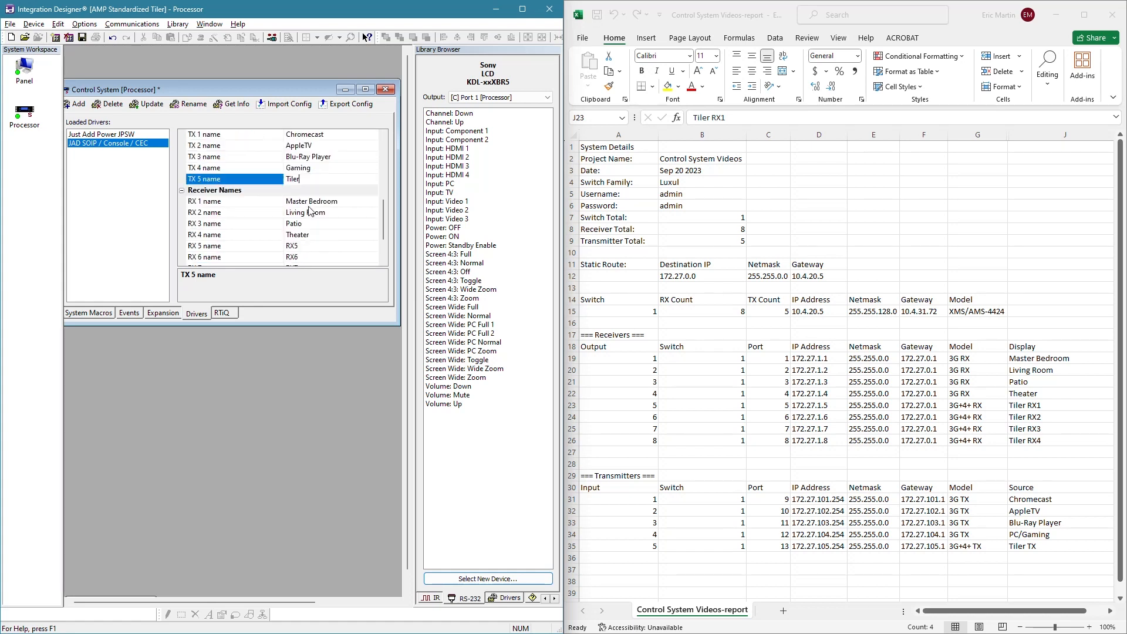
left_click(317, 246)
type("Tiler R")
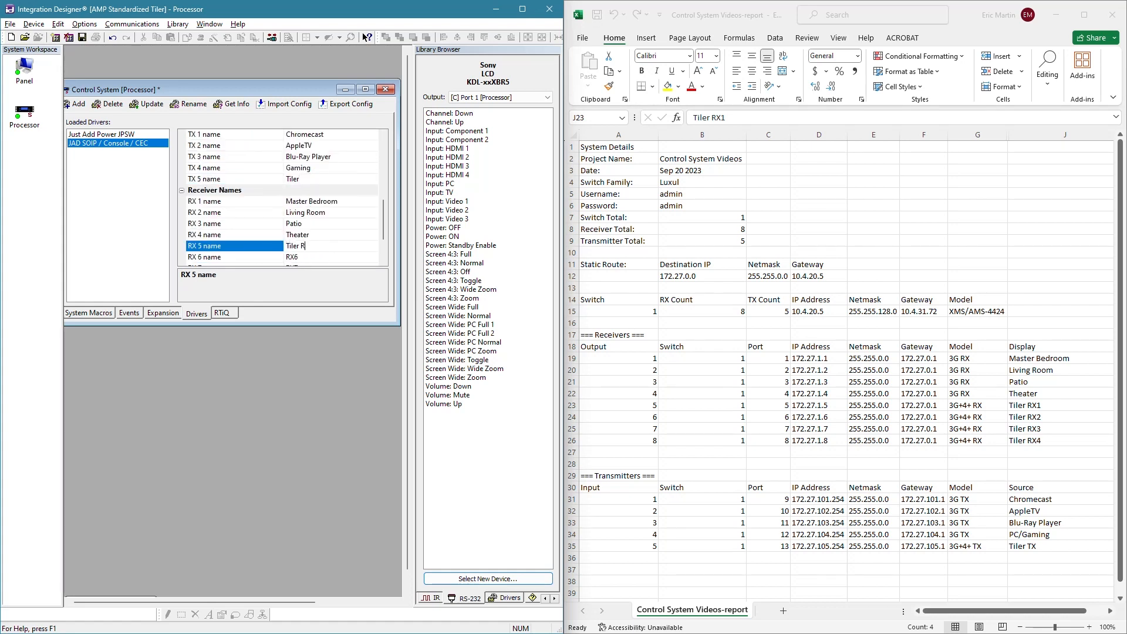
type("X1")
left_click(317, 257)
type("Tiler R")
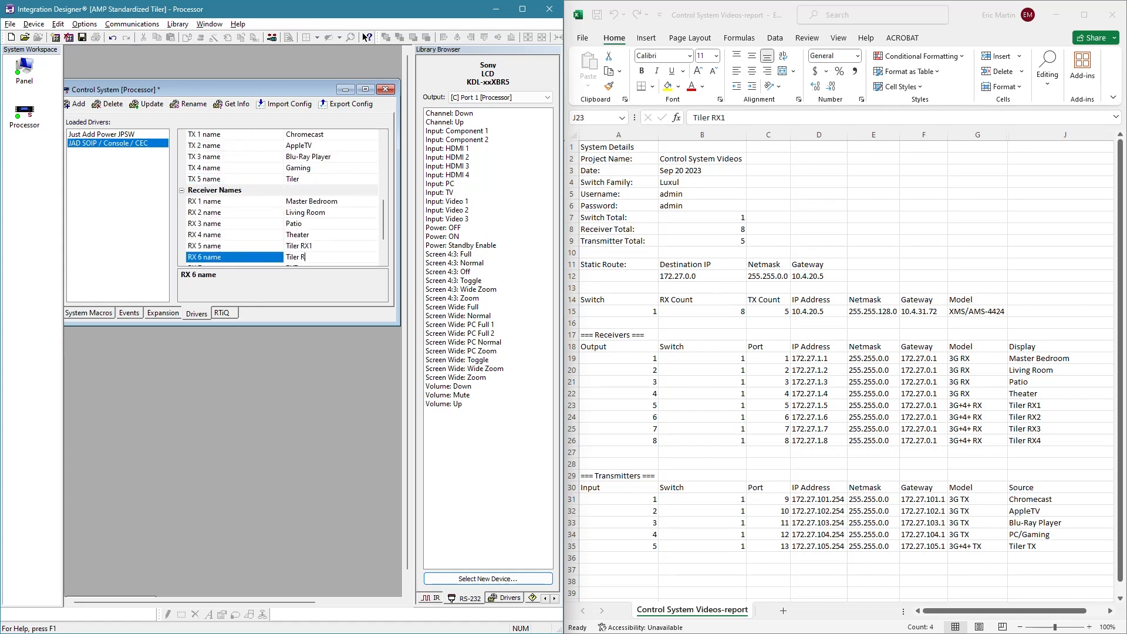
type("X2")
key("Down")
type("Tiler RX3")
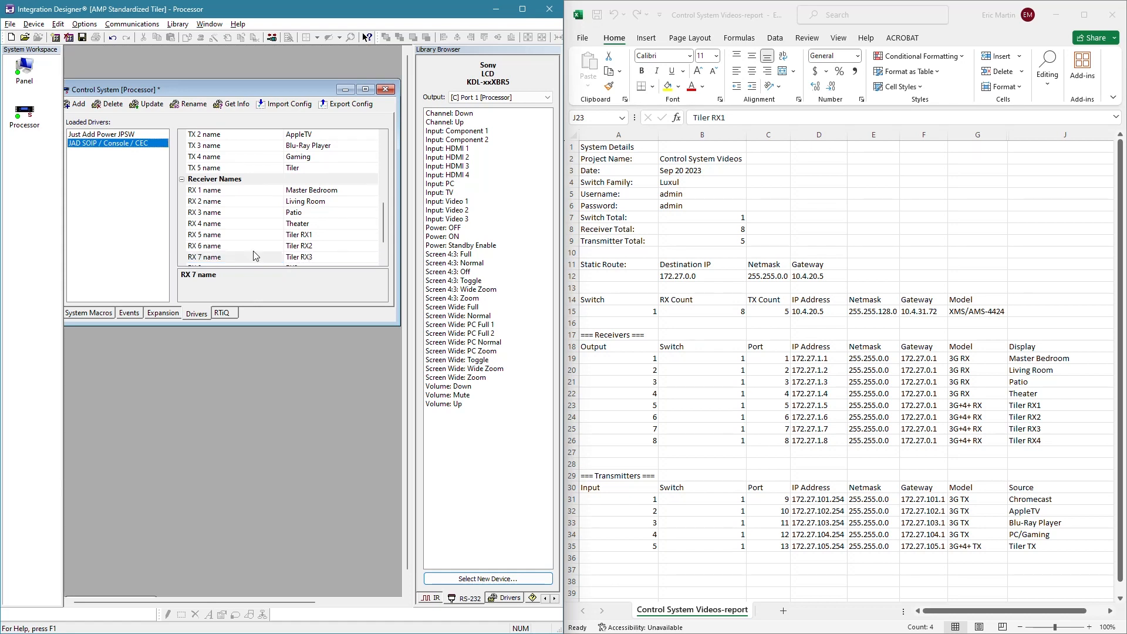
key("Down")
type("Tiler RX4")
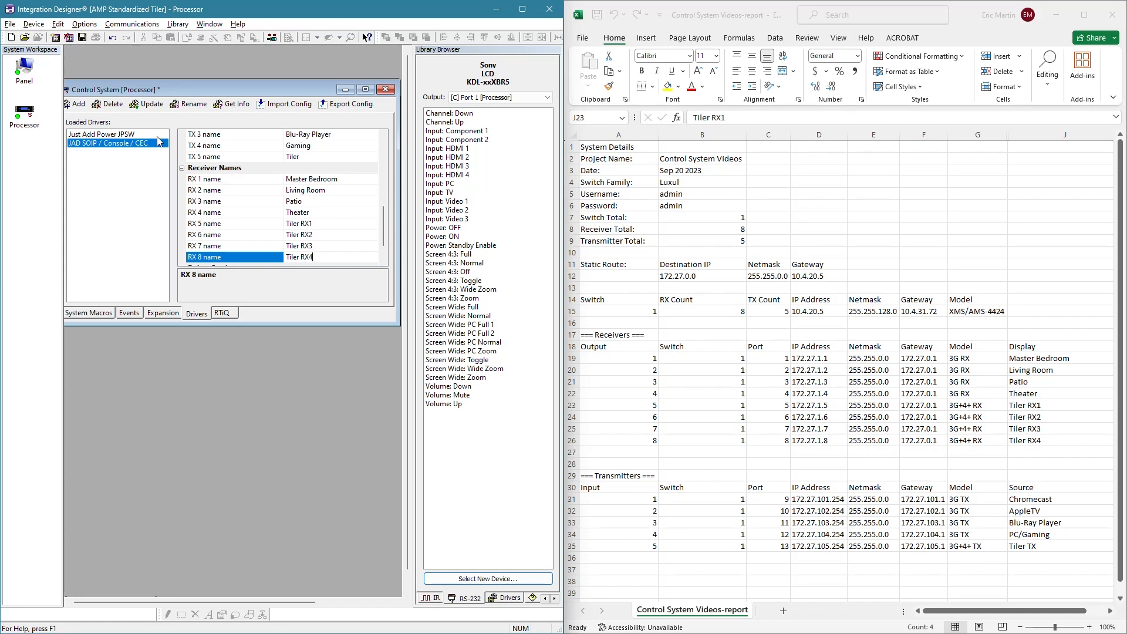
Maximize Integration Designer and reopen the panel at its Tiling Layout Control page
double_click(519, 10)
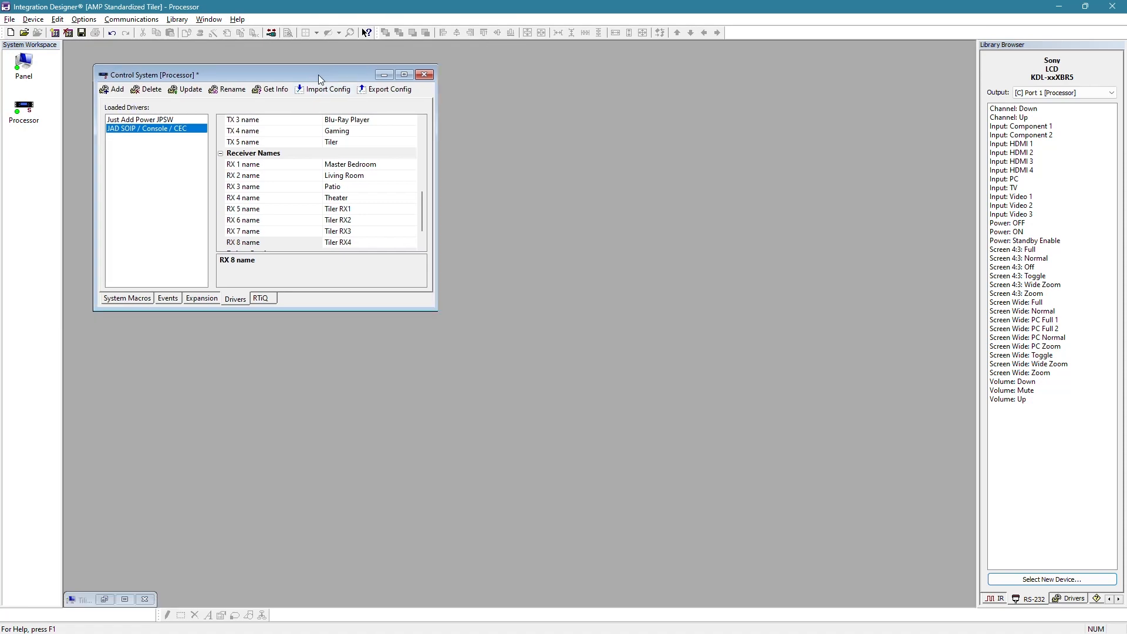
double_click(26, 70)
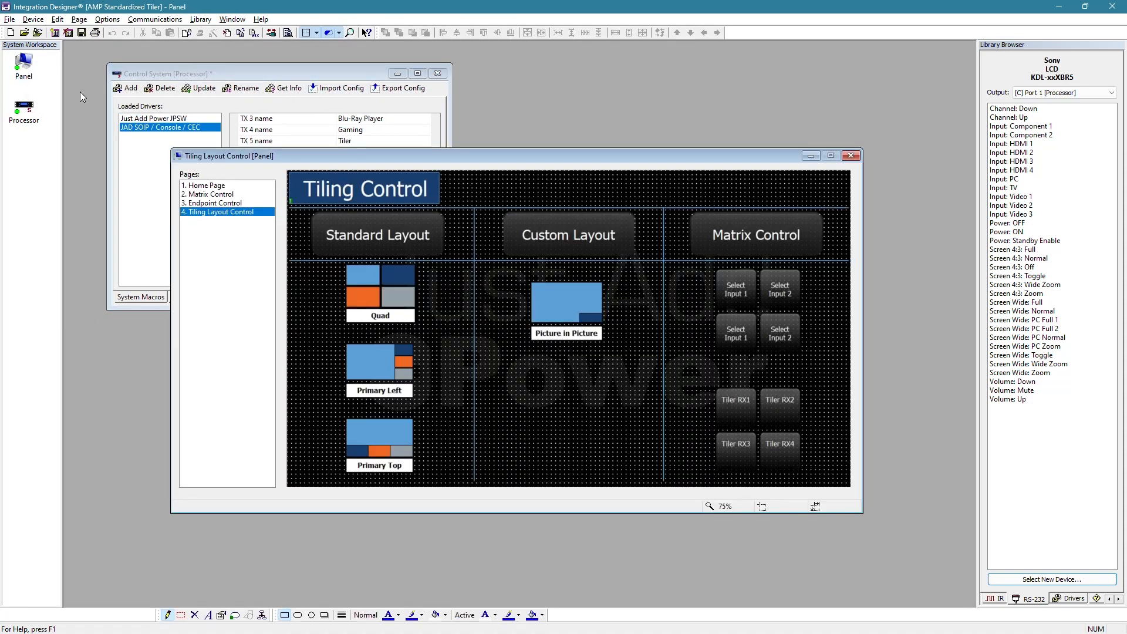
Show the panel's Tiling Layout Control page at 100% zoom and reposition its window so the whole page fits the workspace
left_click(210, 186)
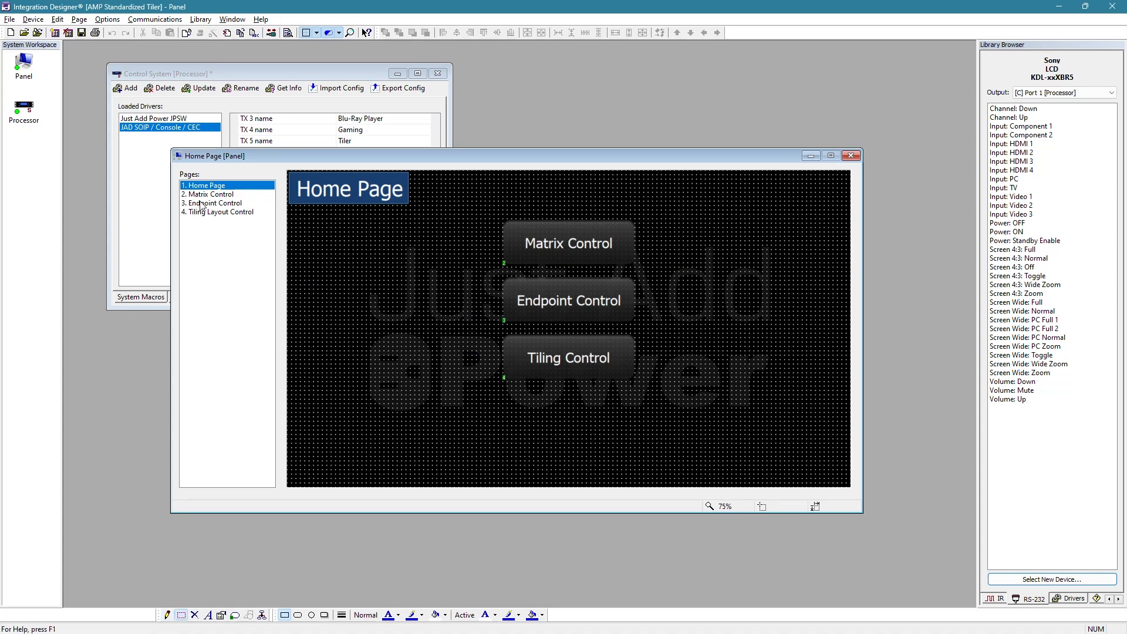
left_click(231, 212)
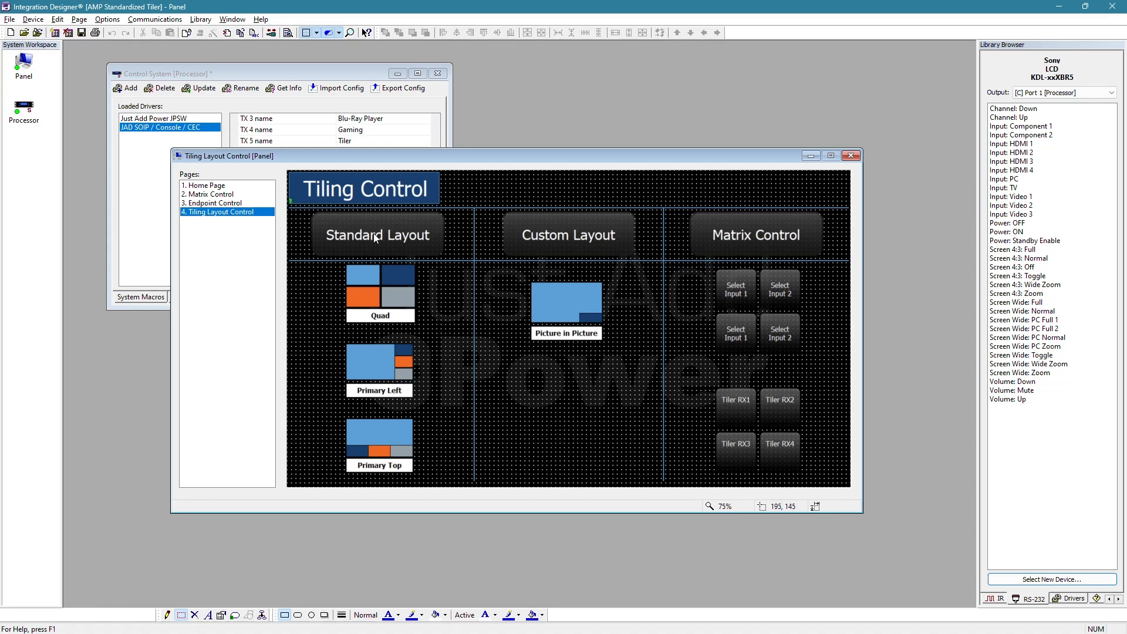
left_click(351, 33)
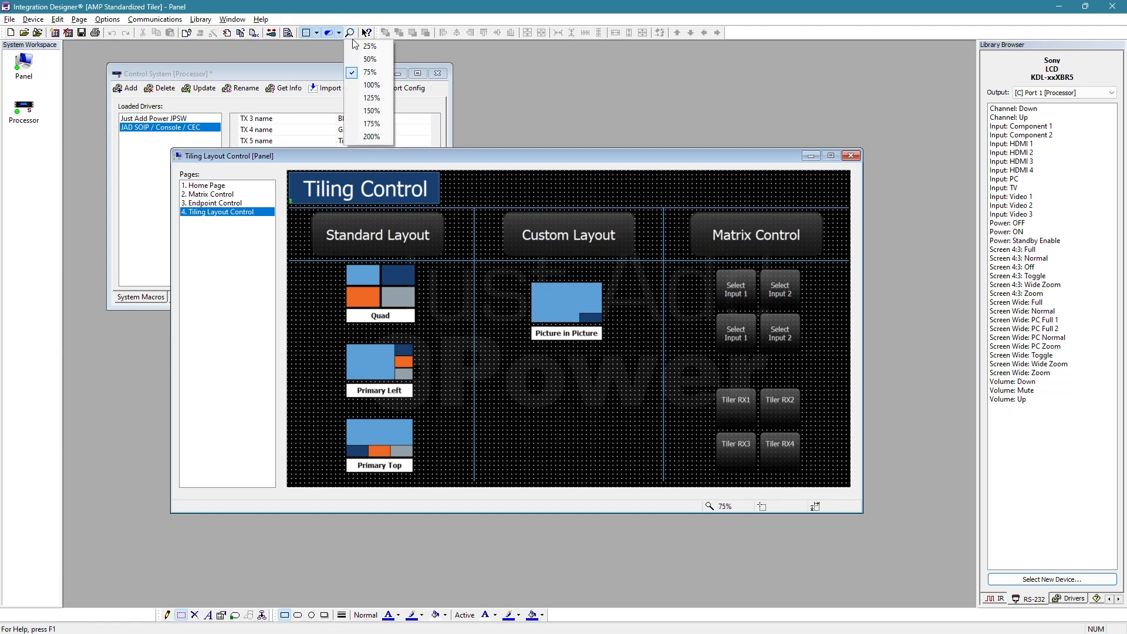
left_click(372, 85)
left_click_drag(544, 151, 448, 57)
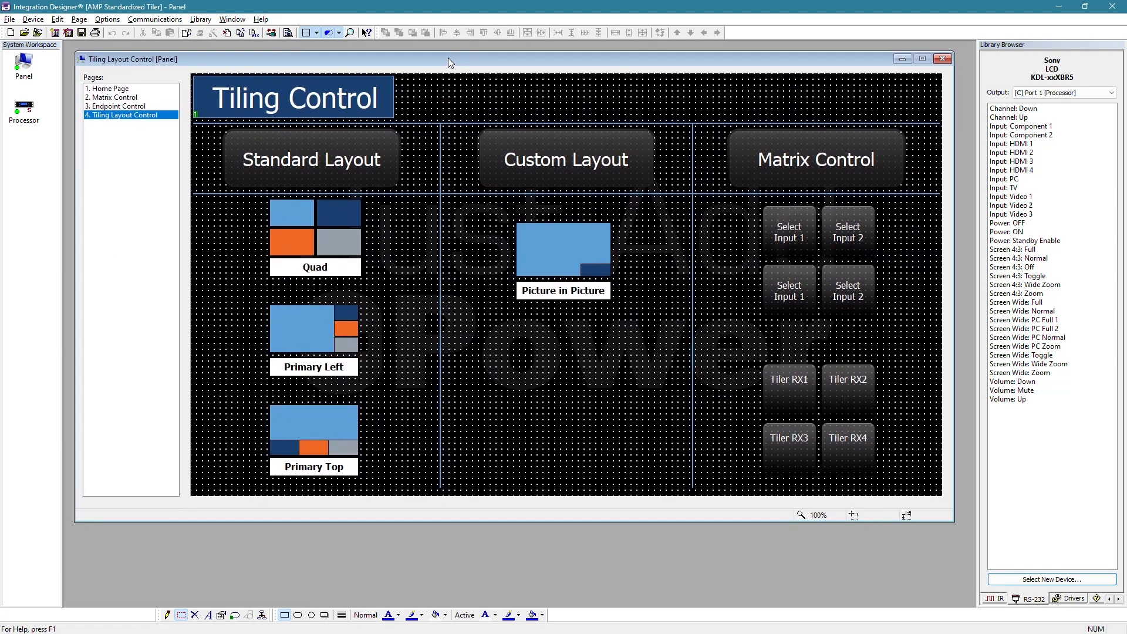
Examine the Quad, Primary Left, Primary Top and Picture in Picture layout buttons on the Tiling Layout Control page
left_click(328, 229)
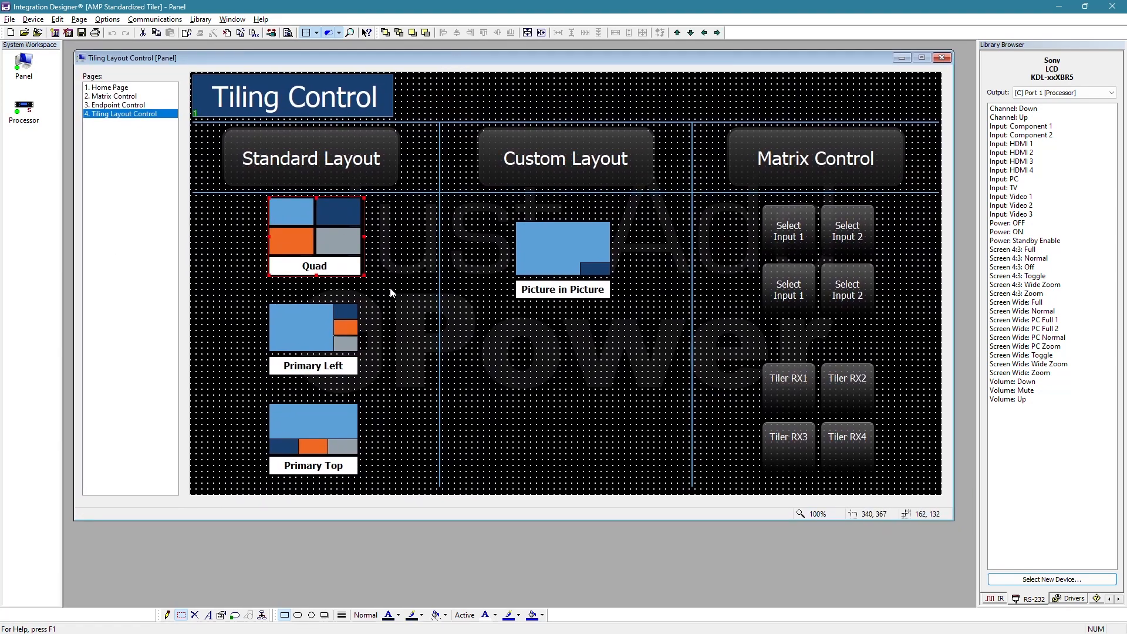
left_click(333, 367)
left_click(339, 448)
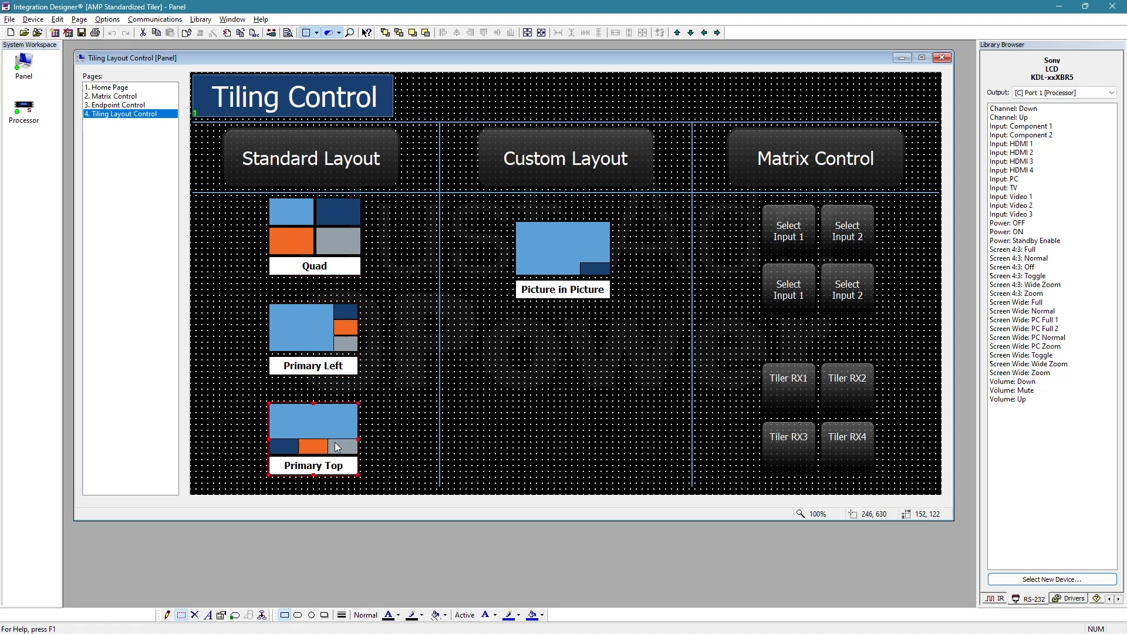
left_click(570, 262)
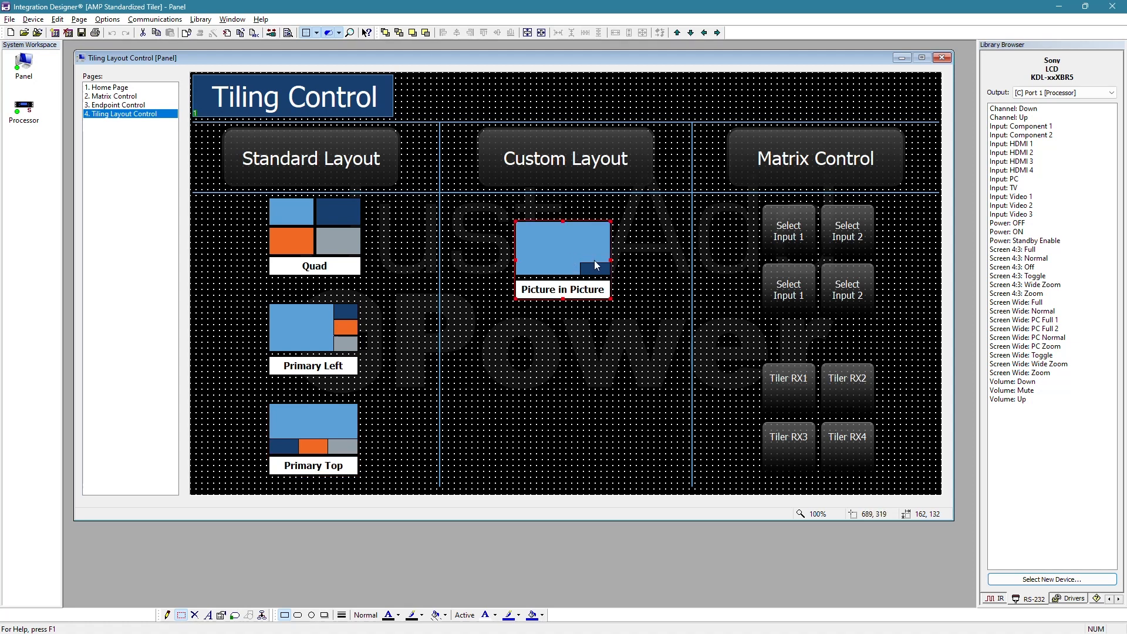
left_click(581, 345)
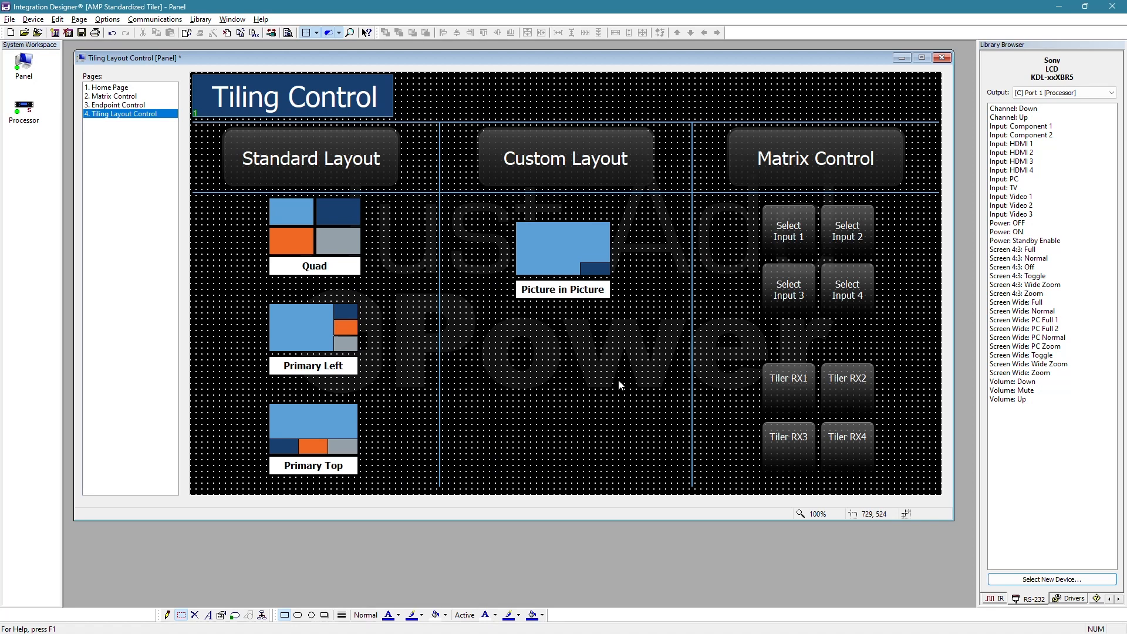
left_click(322, 327)
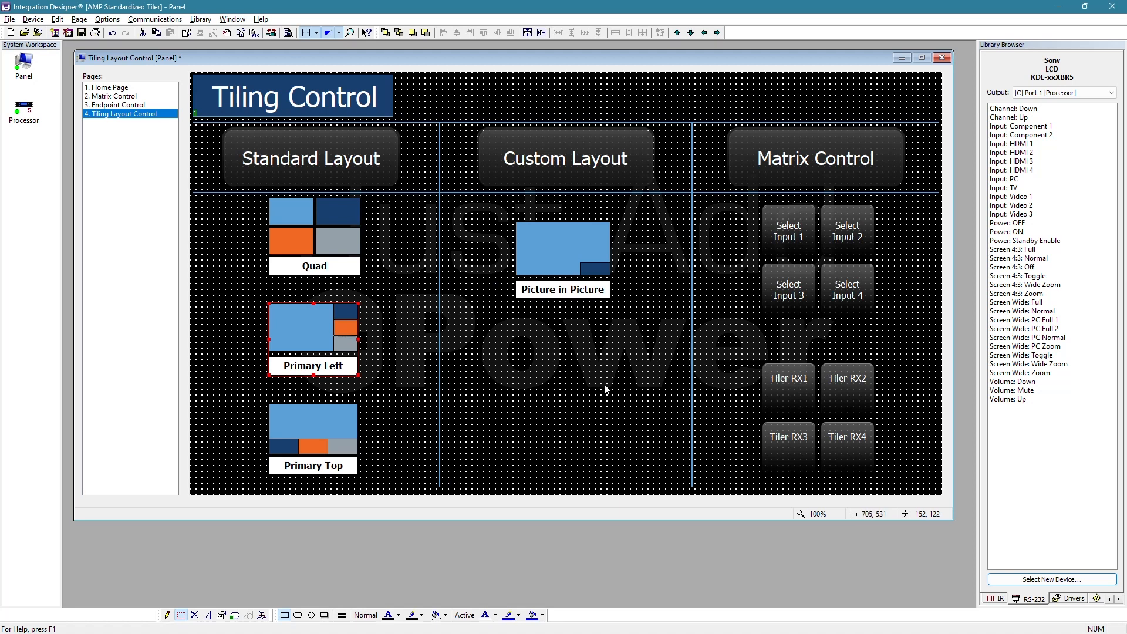
left_click(281, 226)
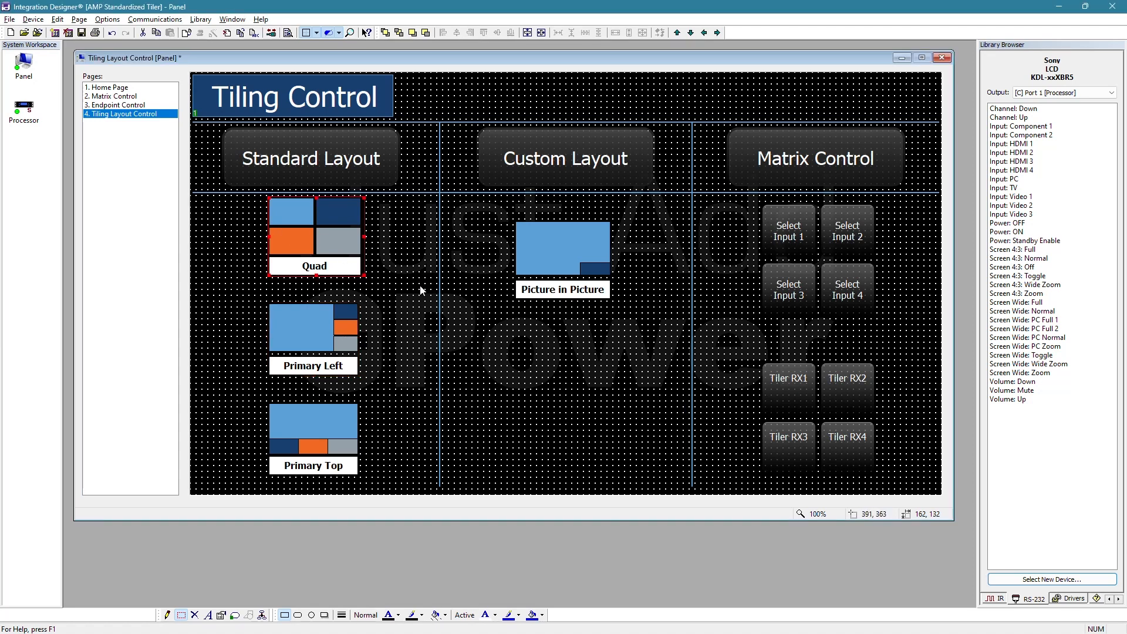
left_click_drag(330, 219, 365, 244)
key("ctrl+z")
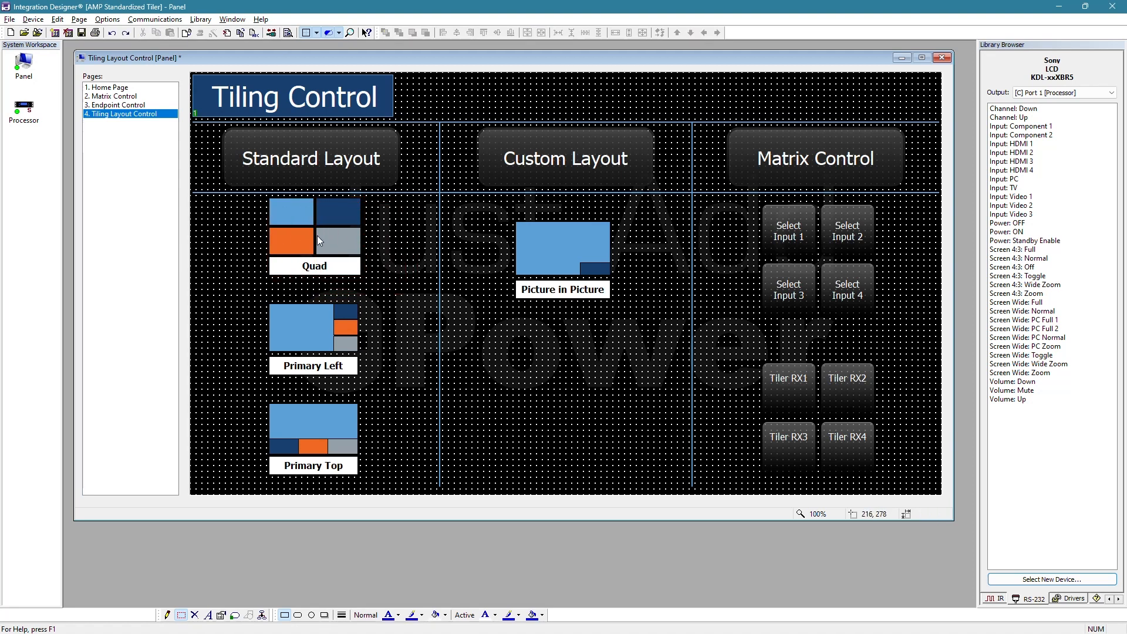
left_click(318, 241)
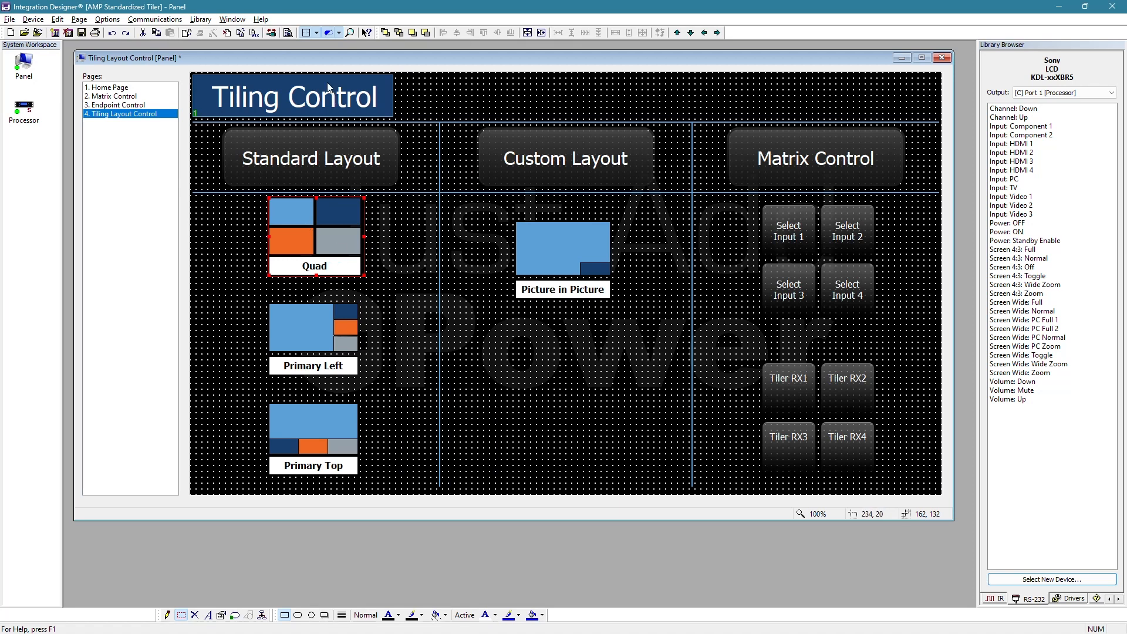
double_click(29, 110)
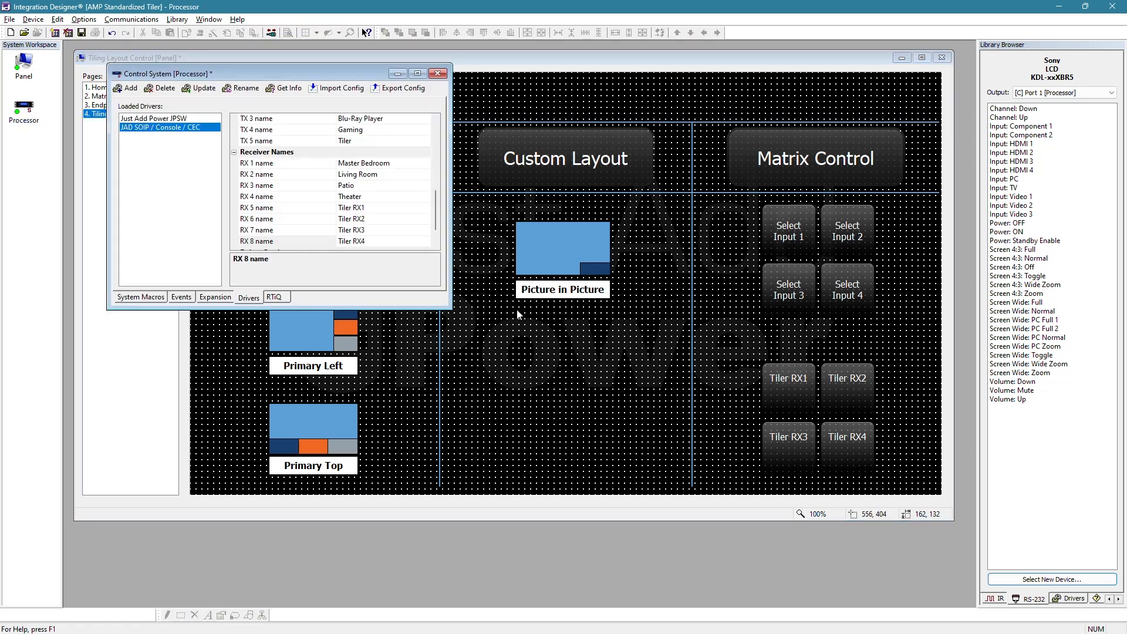
left_click(498, 335)
left_click(309, 231)
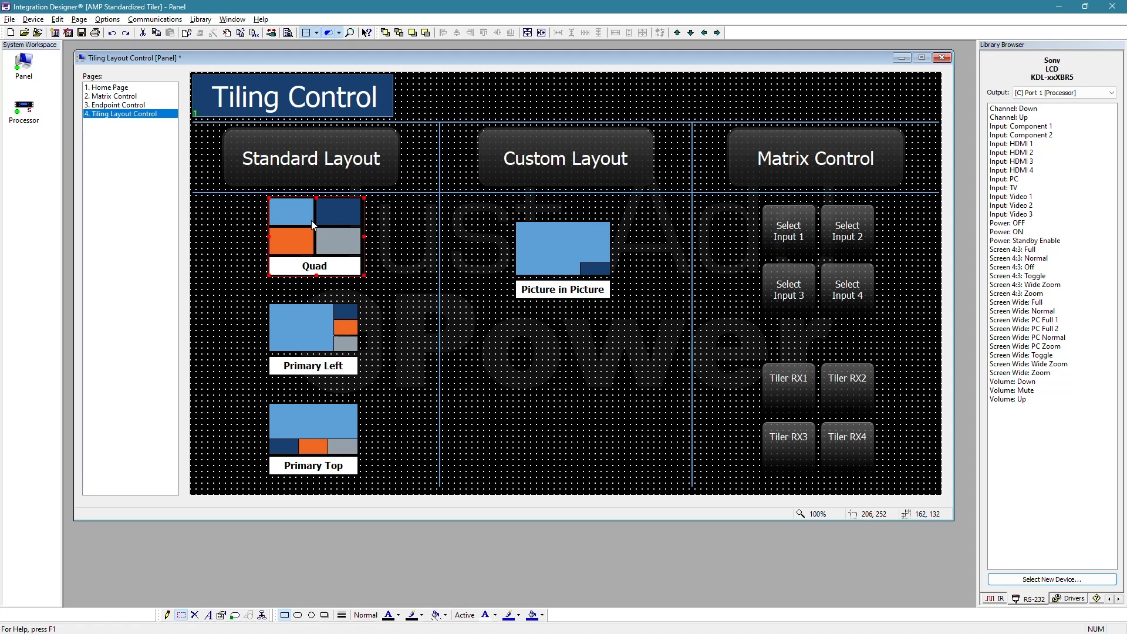
Add four system macros to the Processor's control system
double_click(24, 109)
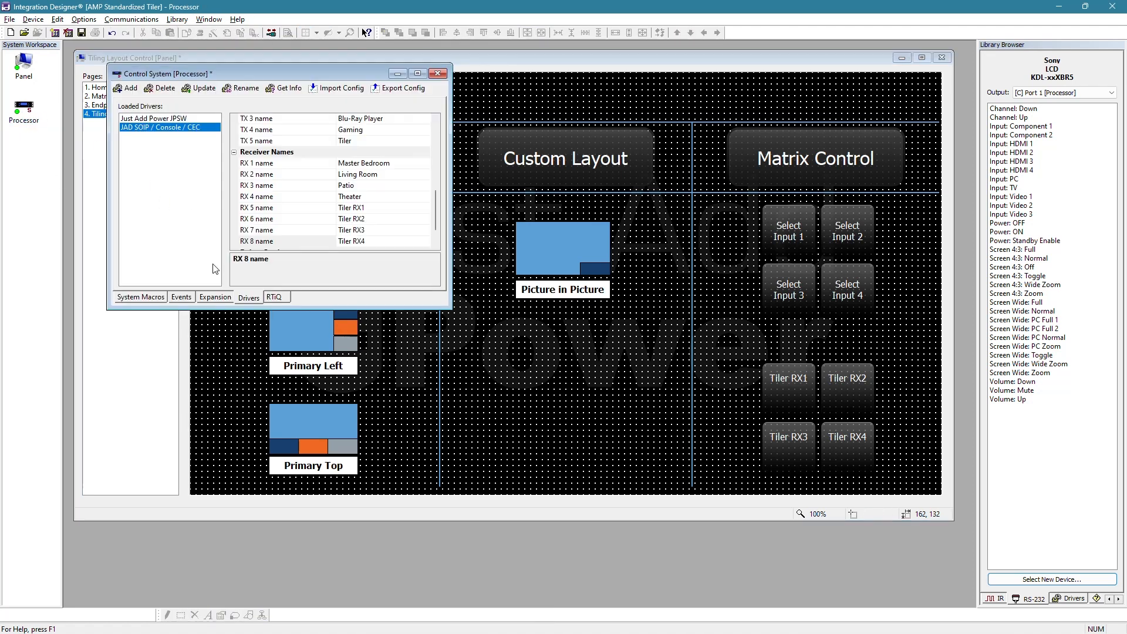
left_click(146, 298)
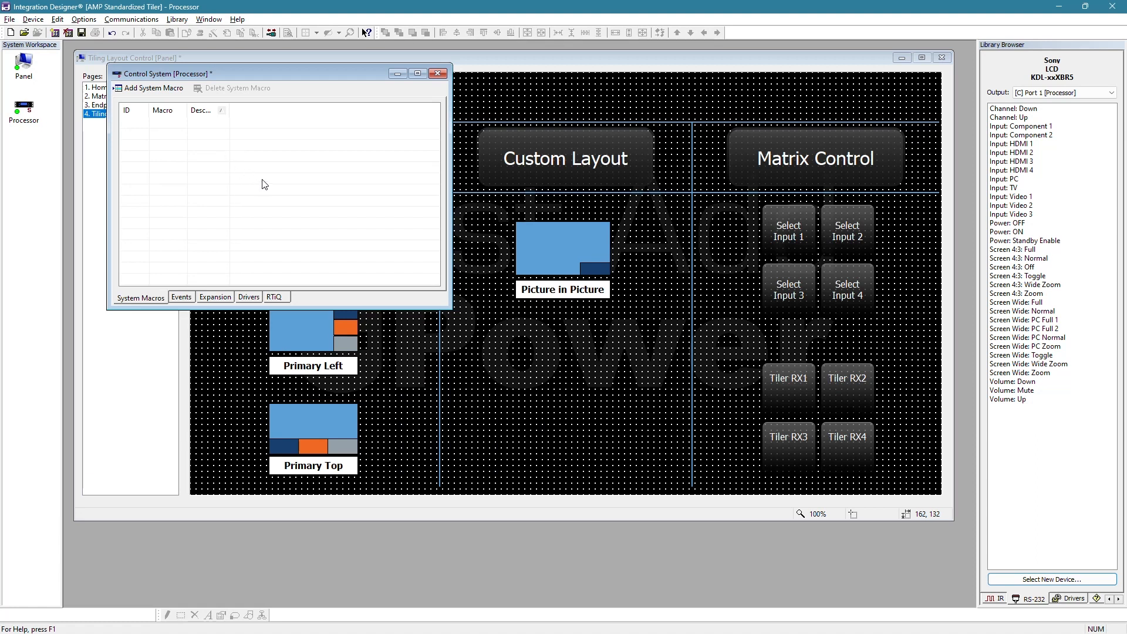
left_click(153, 92)
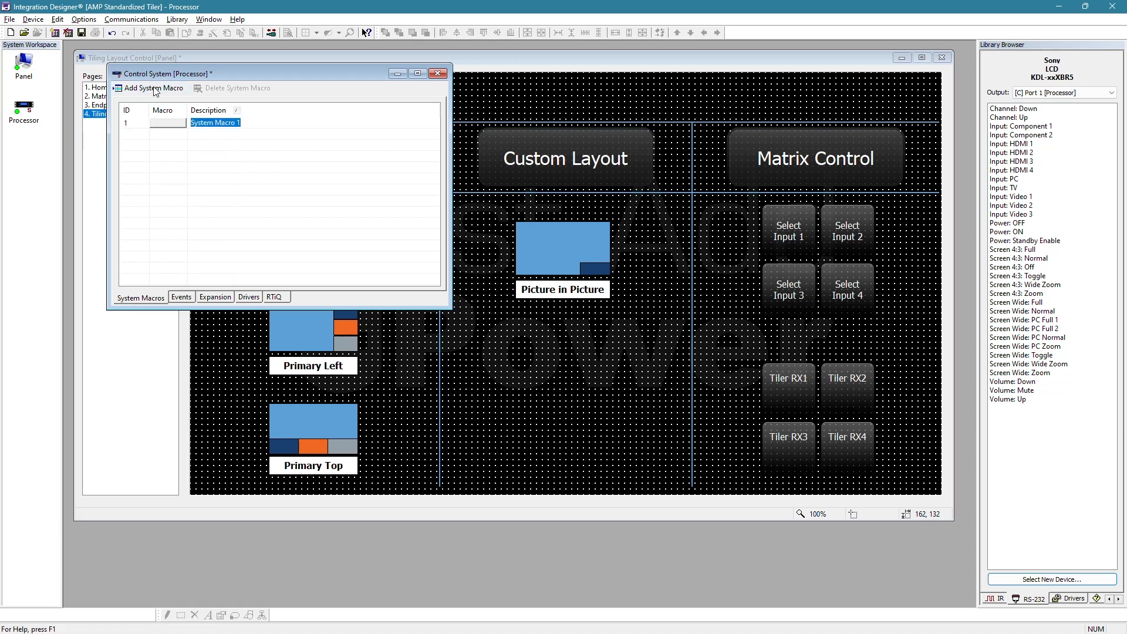
left_click(154, 89)
left_click(154, 88)
left_click(154, 88)
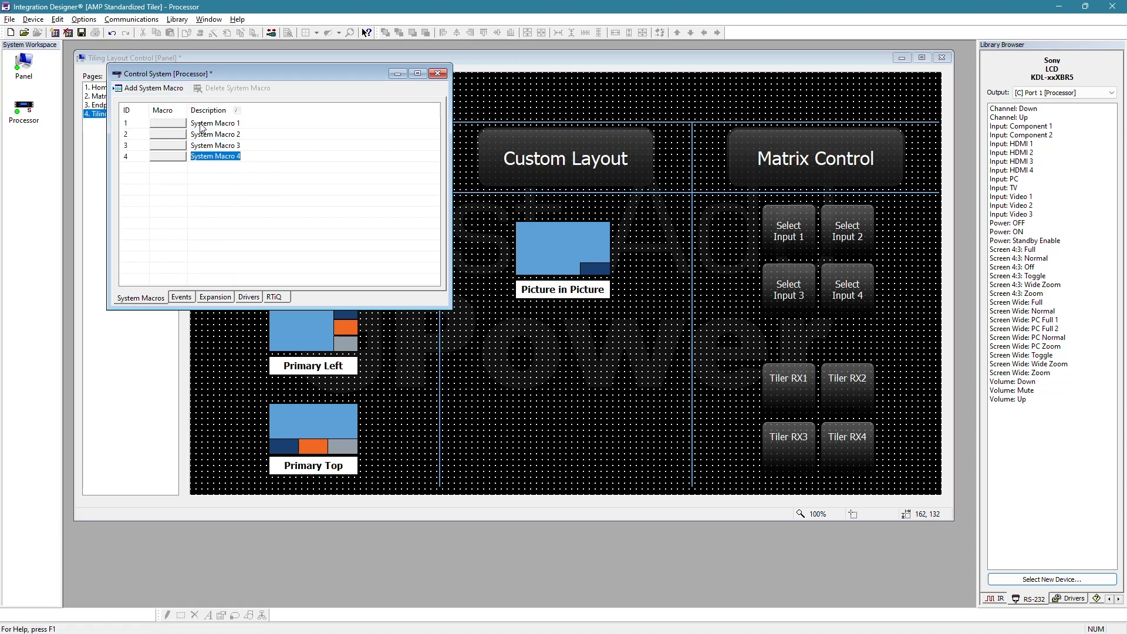
Name system macros 1 to 4 Tiler Quad, Tiler Primary Left, Tiler Primary Top and Tiler Picture in Picture
left_click(202, 125)
left_click(242, 124)
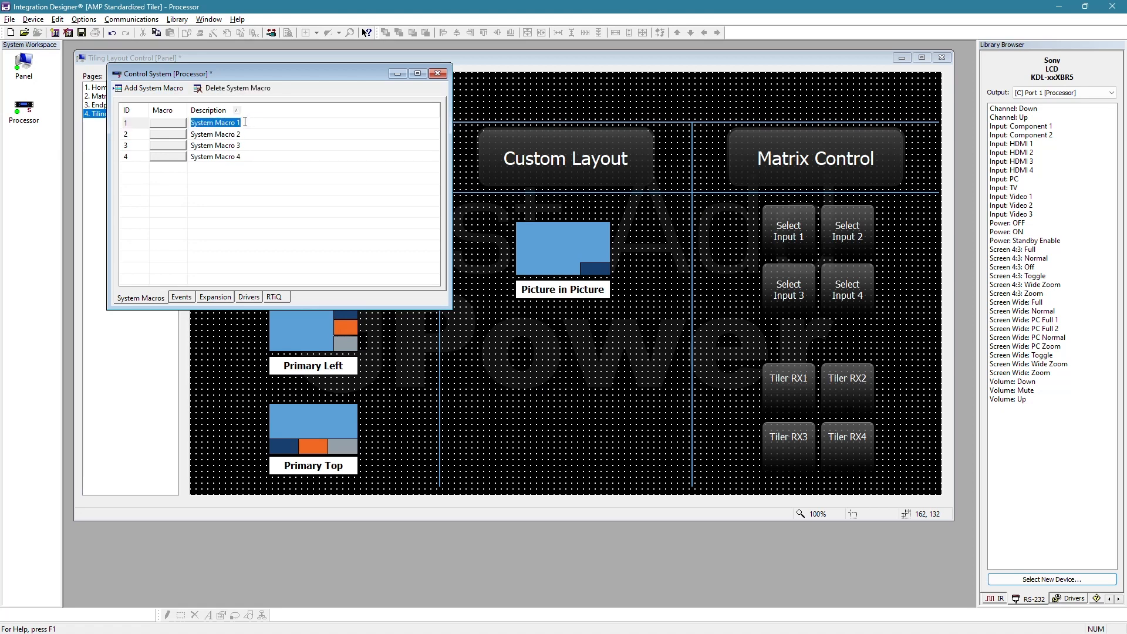
type("Quad Tiler Quad")
left_click(215, 134)
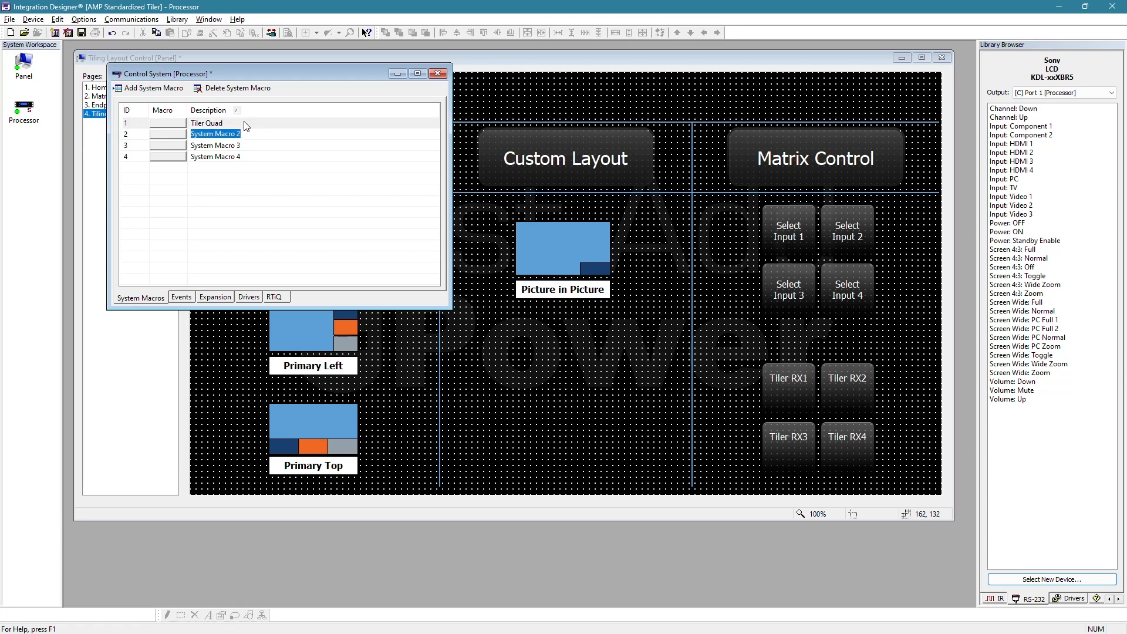
type("Tiler Primary Left")
key("Return")
key("Down")
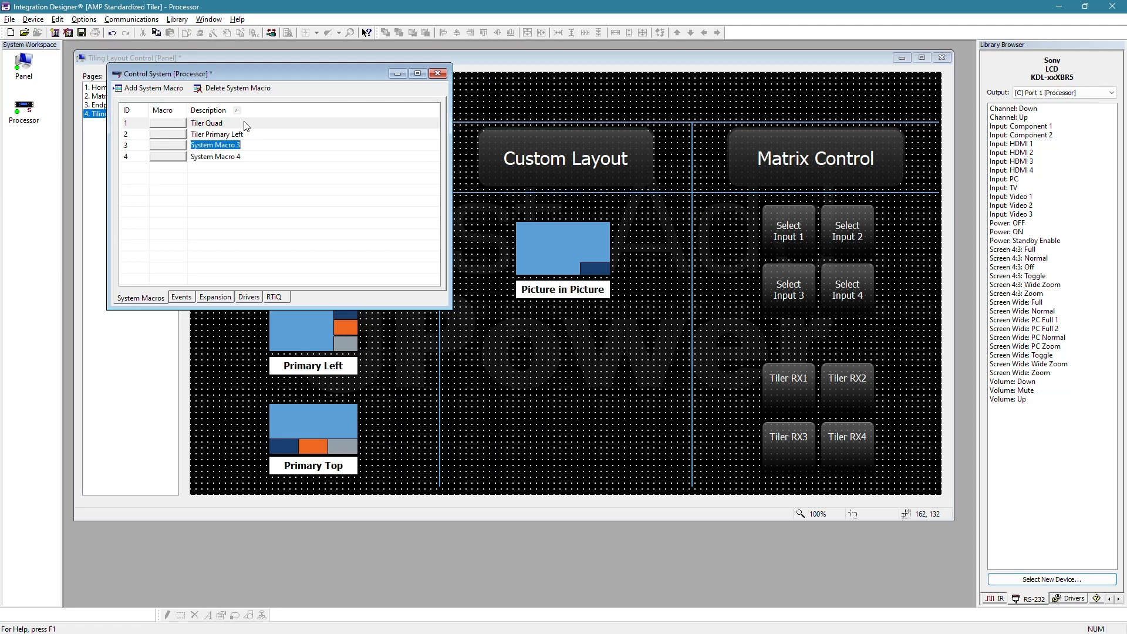
type("Tiler Primary")
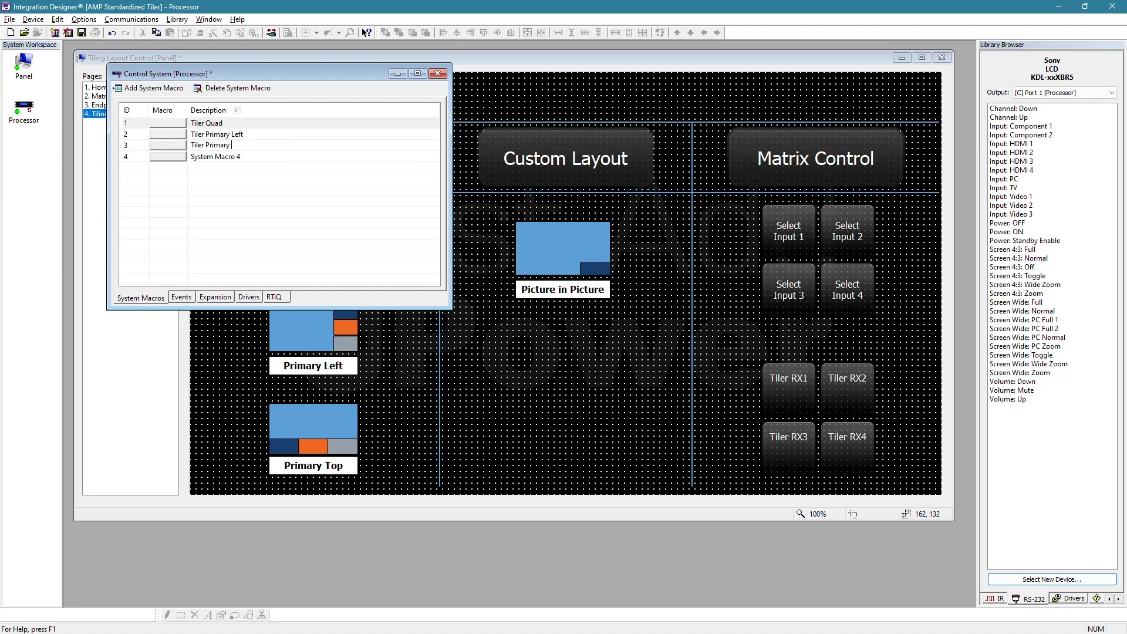
type(" Top")
key("Down")
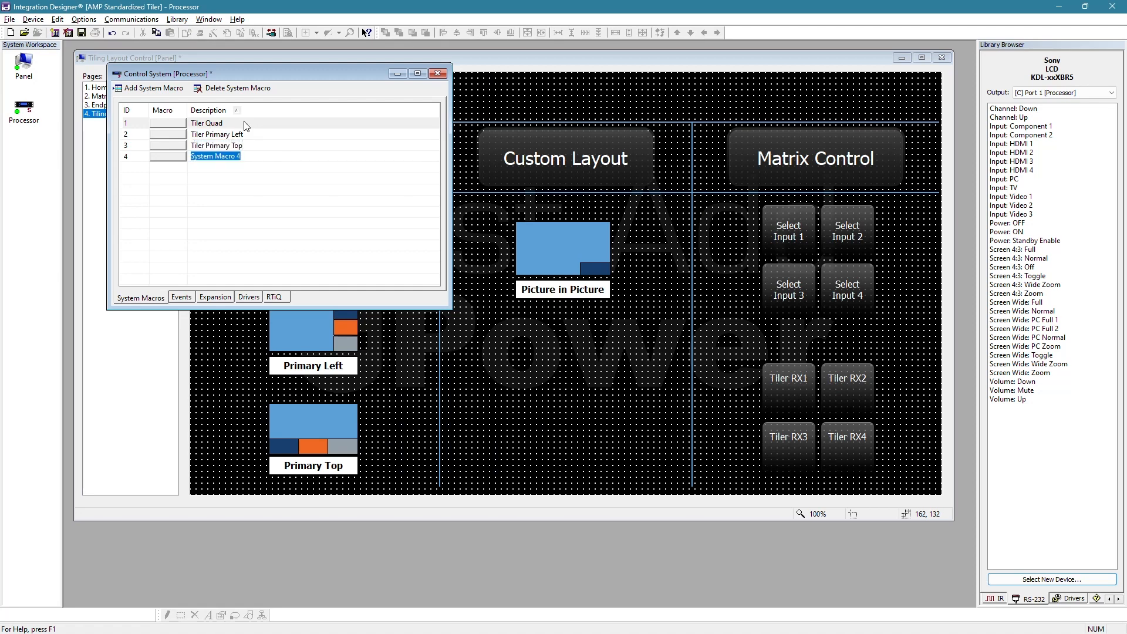
type("Tiler Picture in Picture")
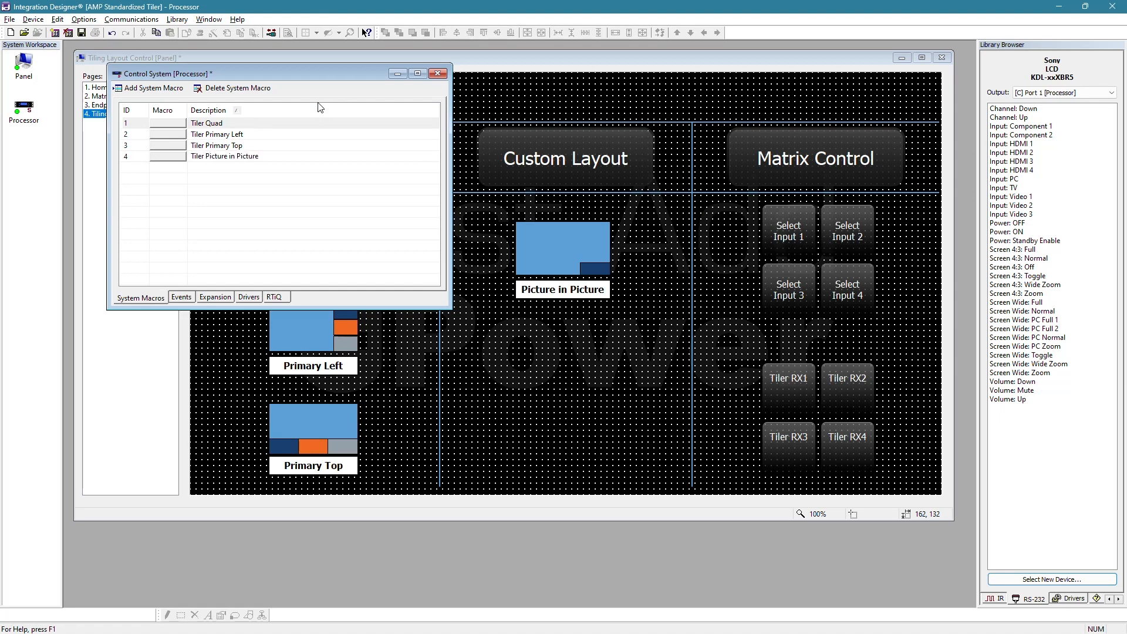
For the Tiler Quad macro, choose the JAD SOIP / Console / CEC driver's Layout Selection command from 3G Tiling TX Control
left_click(169, 124)
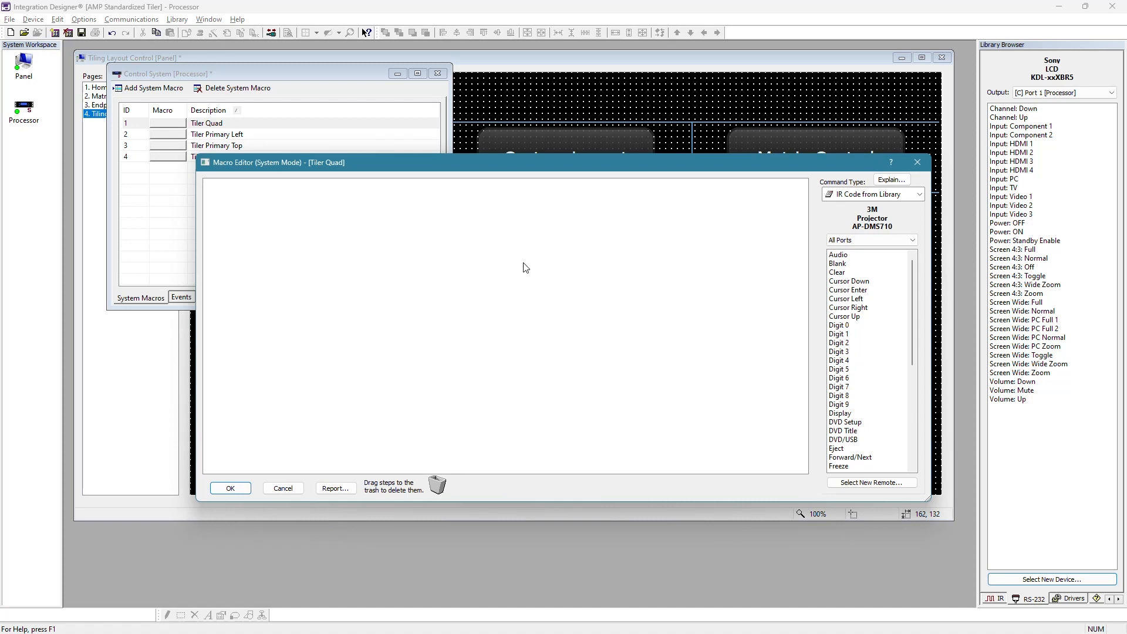
left_click(893, 194)
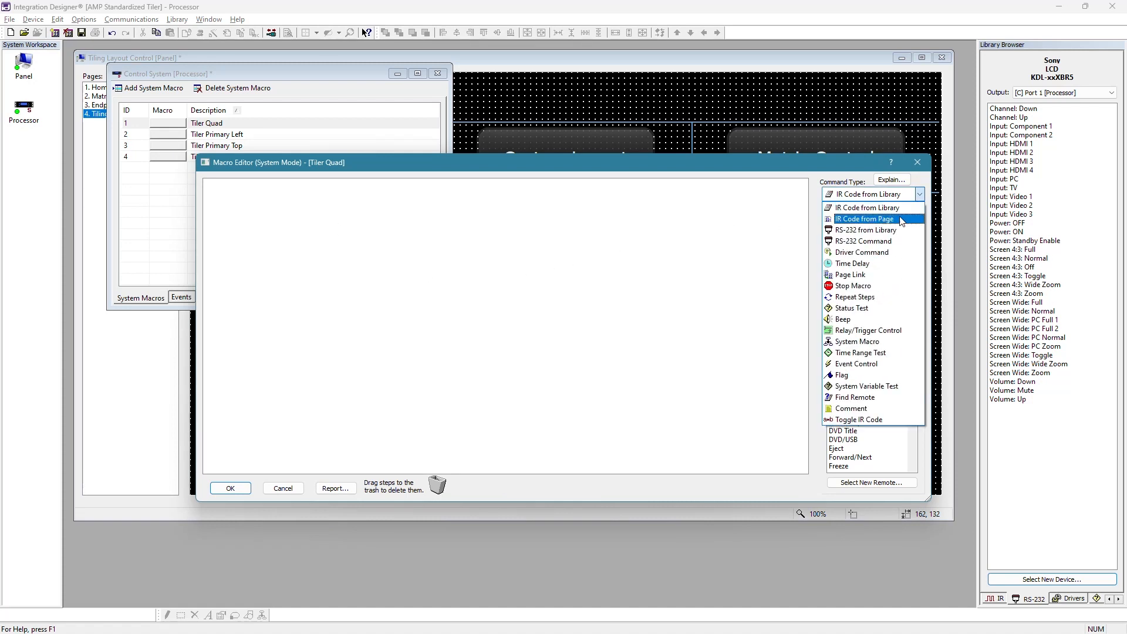
left_click(877, 253)
left_click_drag(809, 161, 731, 101)
left_click(836, 154)
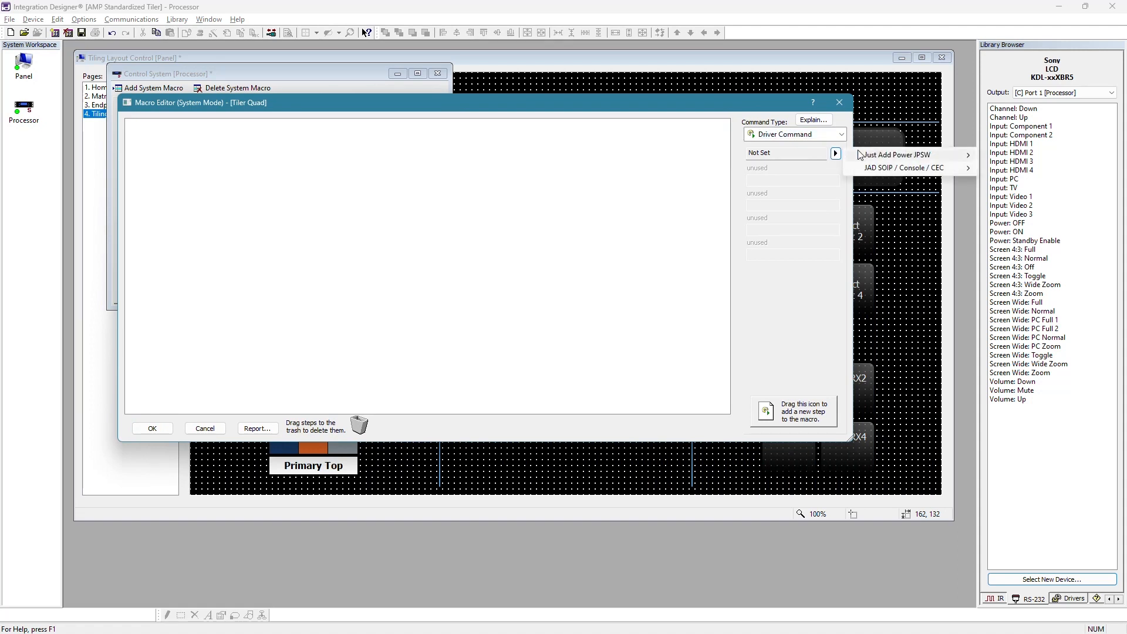
mouse_move(933, 171)
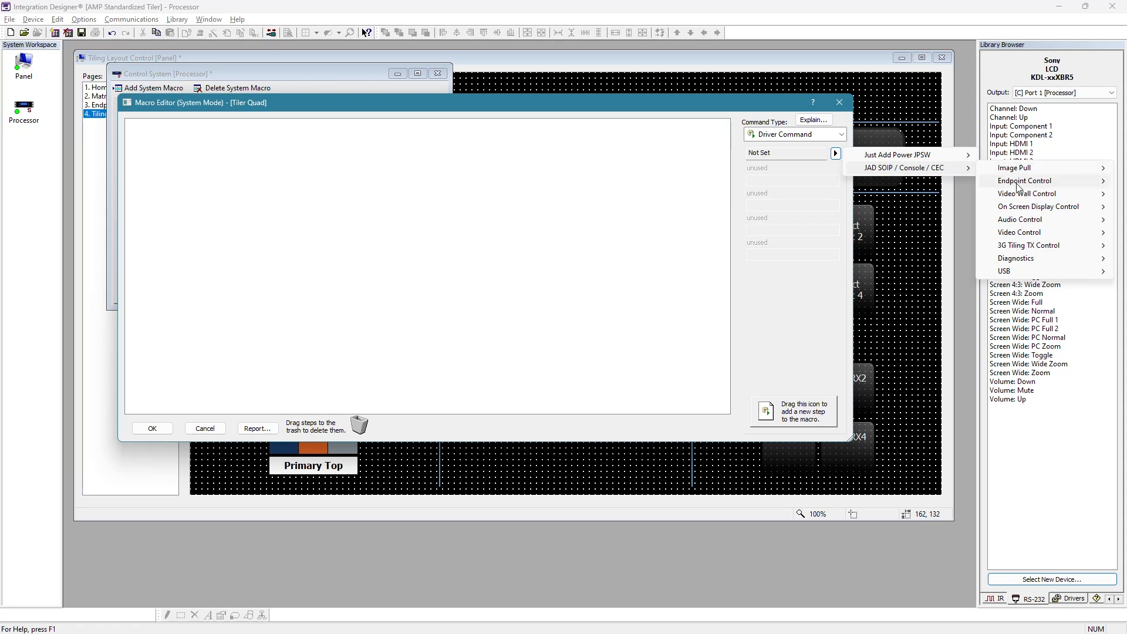
mouse_move(1042, 252)
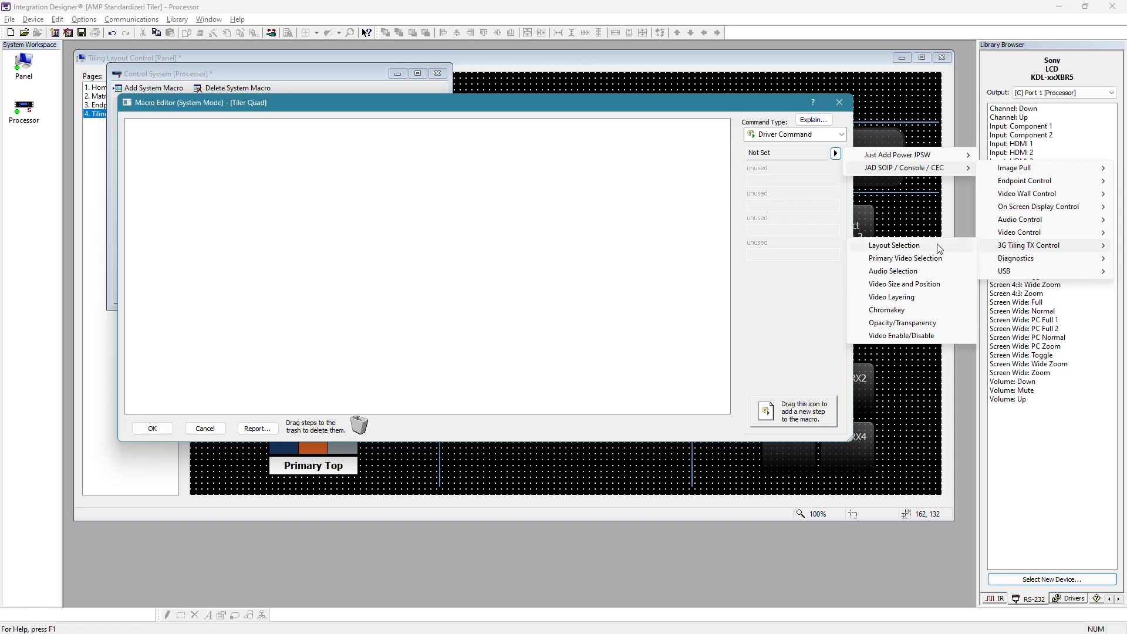
left_click(902, 250)
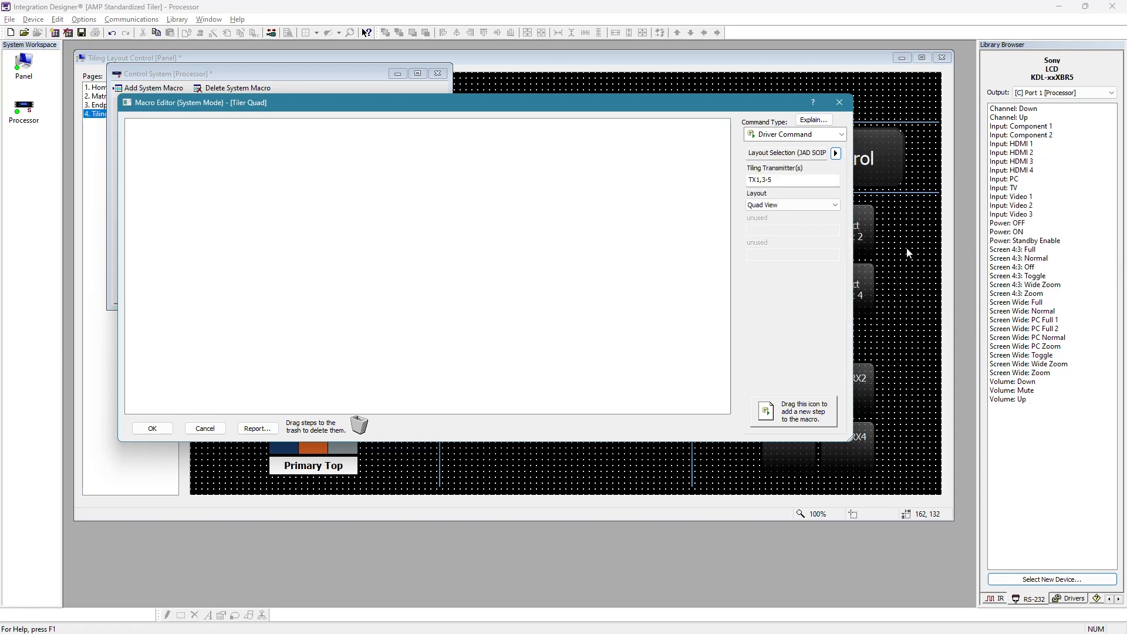
Add the Layout Selection command to the Tiler Quad macro with tiling transmitter TX5 and the Quad View layout, and save the macro
left_click(789, 180)
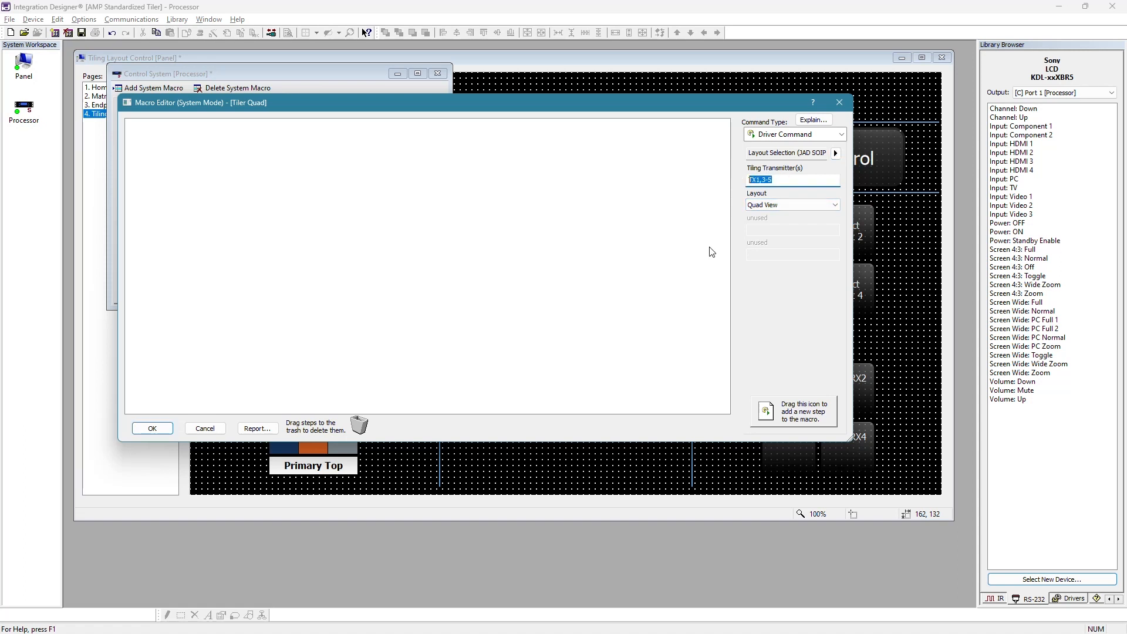
type("TX5")
left_click_drag(765, 181, 756, 180)
left_click(780, 207)
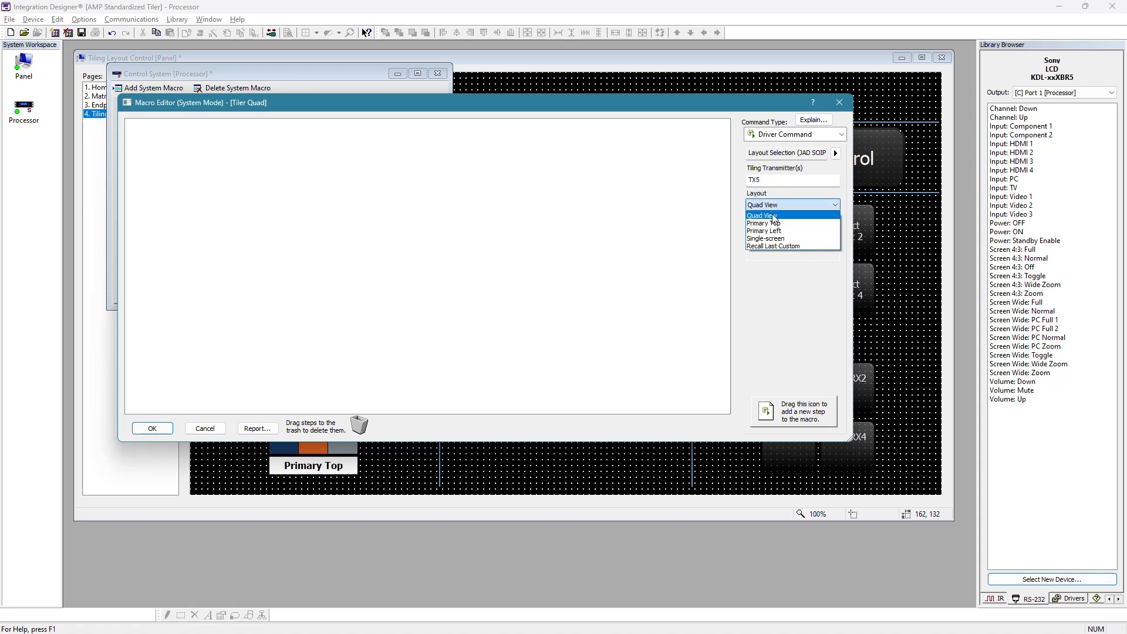
left_click(774, 218)
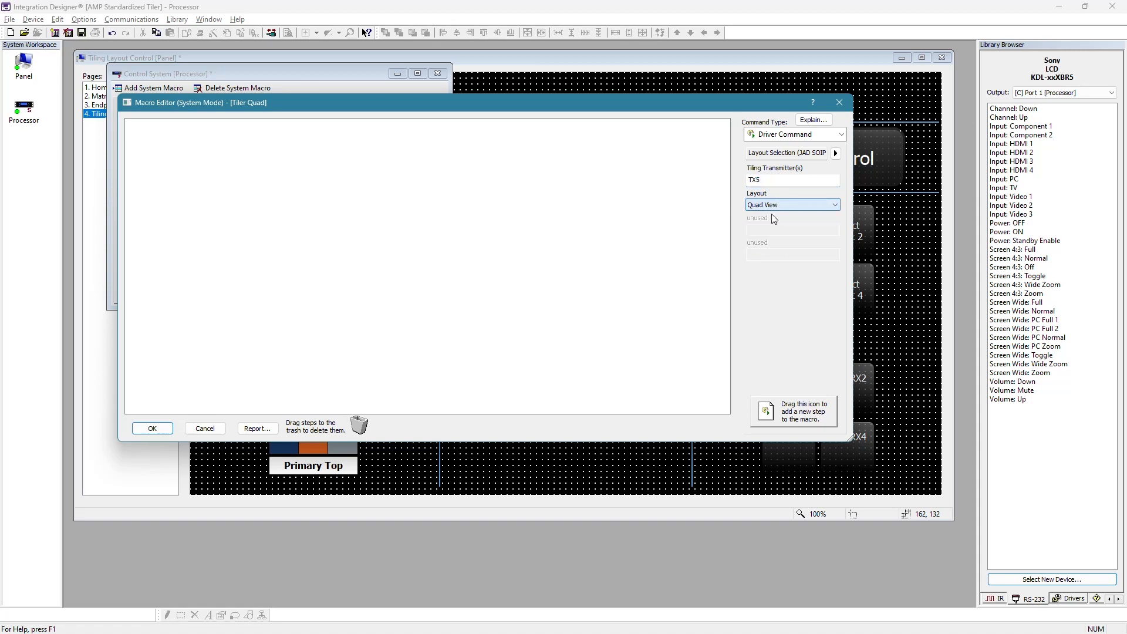
left_click_drag(788, 413, 524, 342)
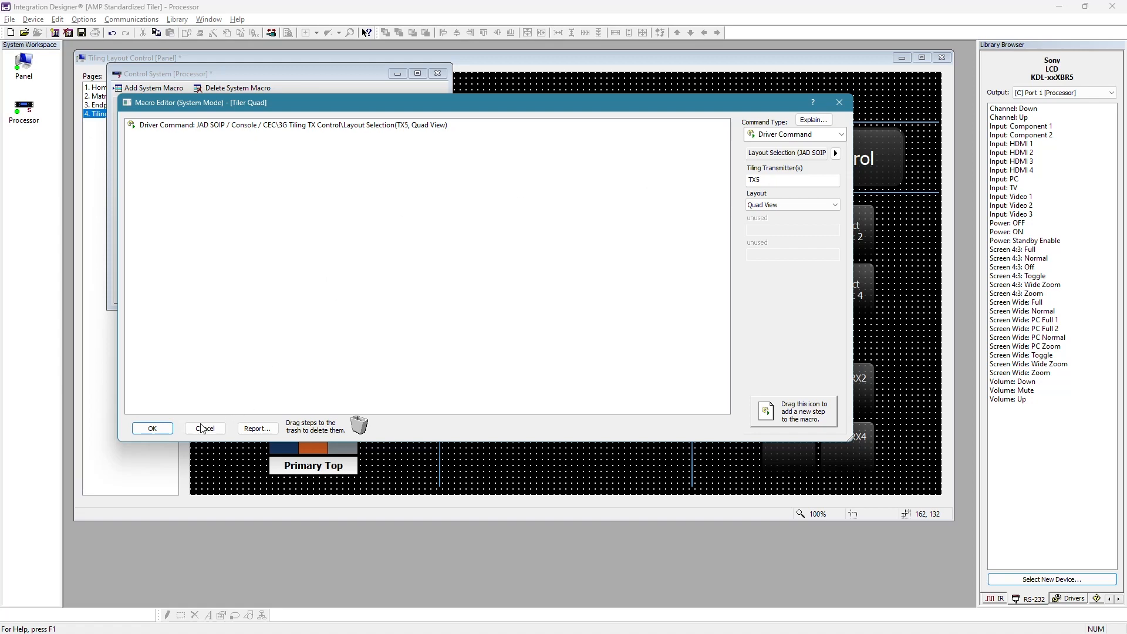
left_click(152, 429)
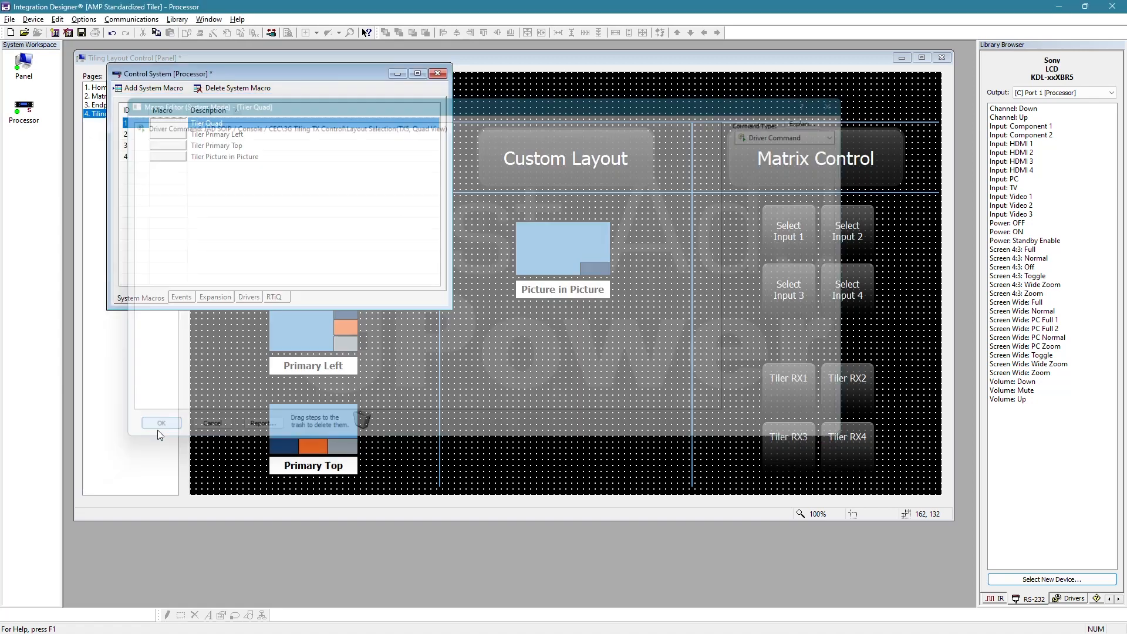
Copy the Tiler Quad macro into the Tiler Primary Left and Tiler Primary Top system macros
right_click(184, 125)
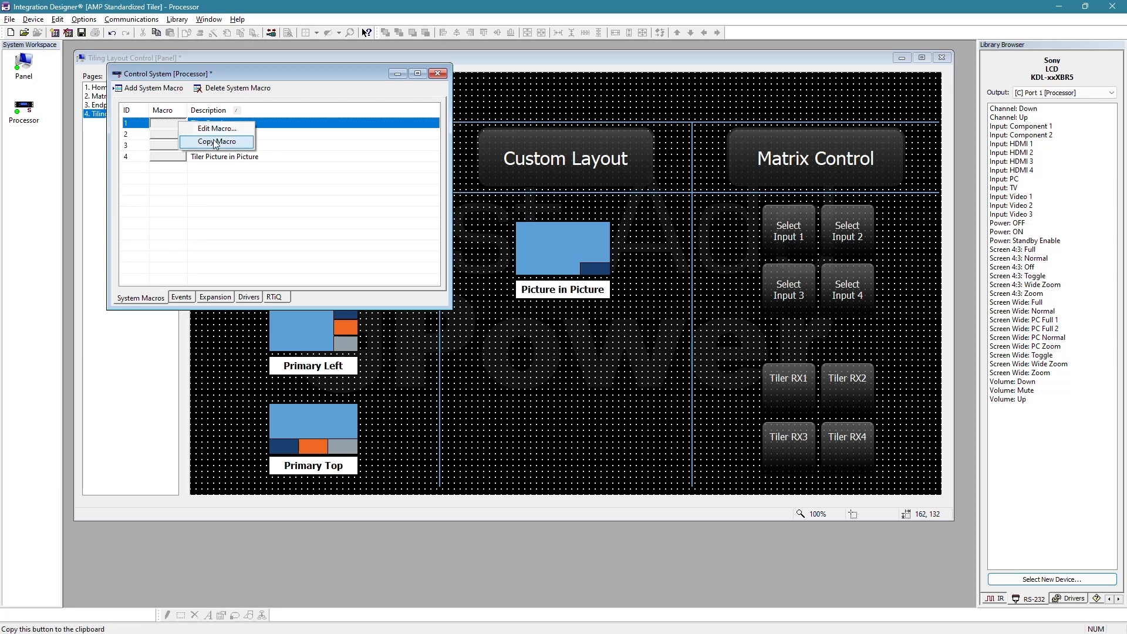
left_click(210, 145)
right_click(177, 135)
left_click(189, 155)
right_click(164, 145)
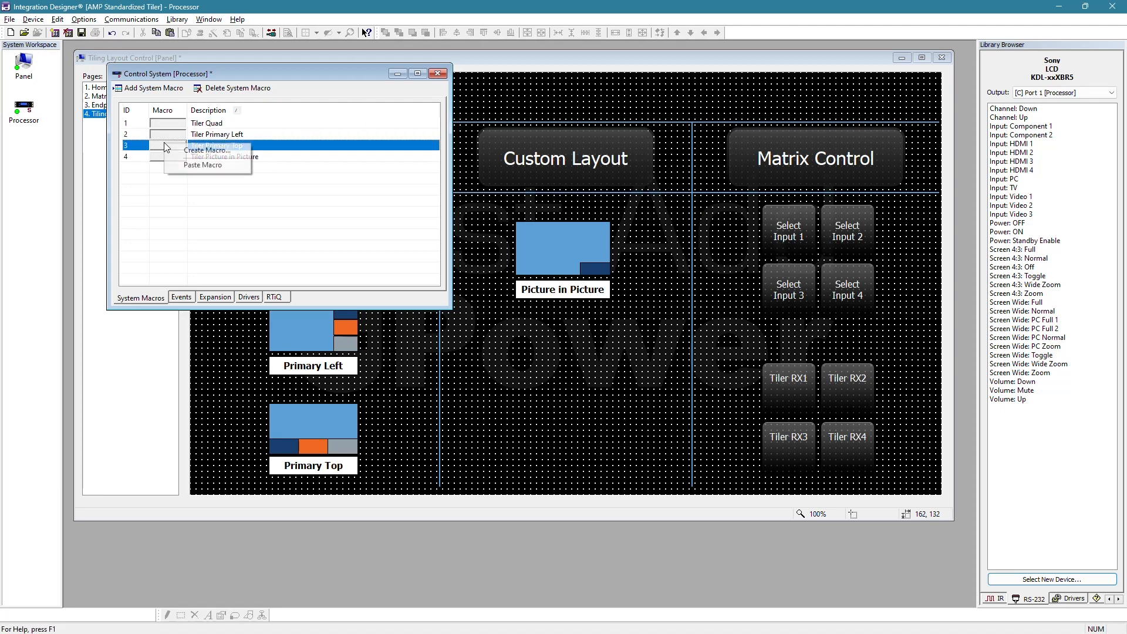
left_click(202, 167)
Set the Layout Selection command in the Tiler Primary Left macro to the Primary Left layout and save the macro
double_click(182, 135)
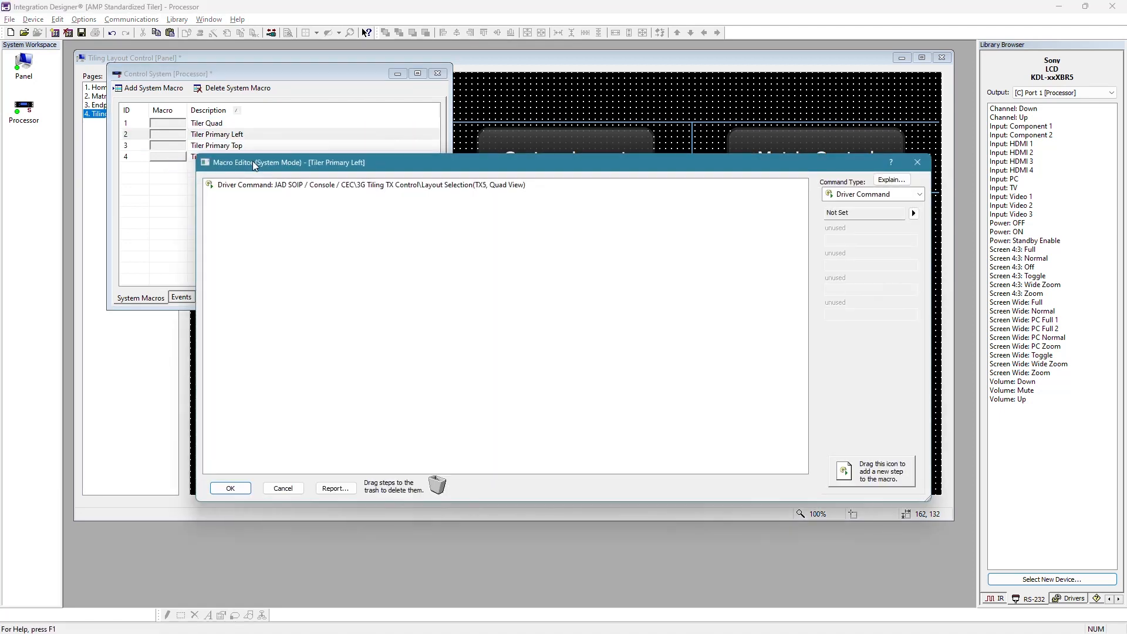
left_click(509, 186)
double_click(510, 186)
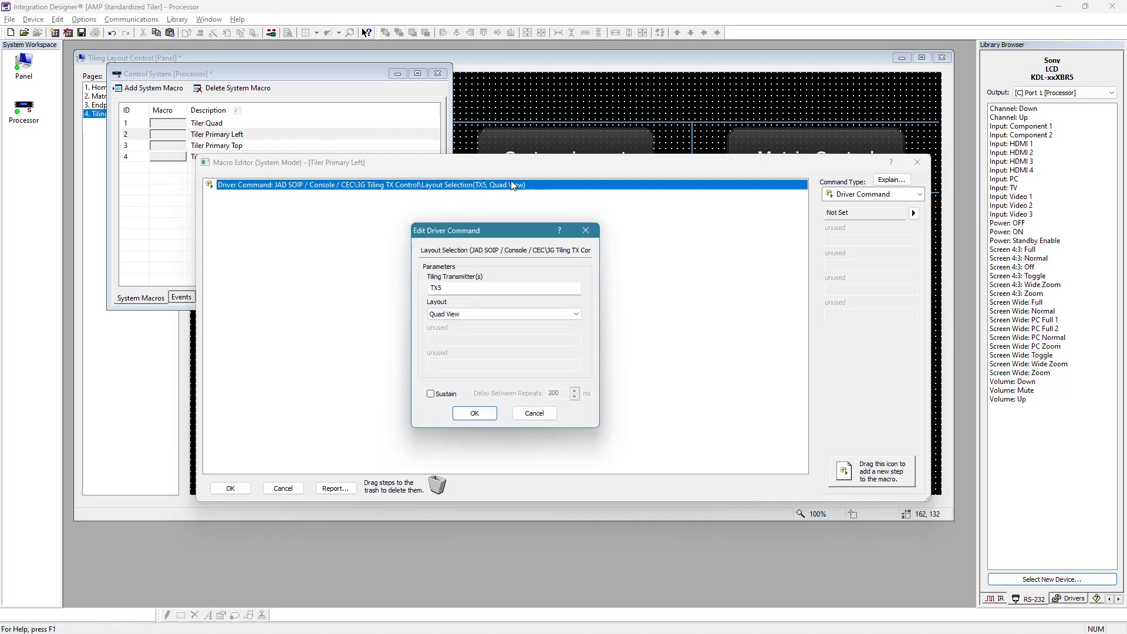
left_click(536, 315)
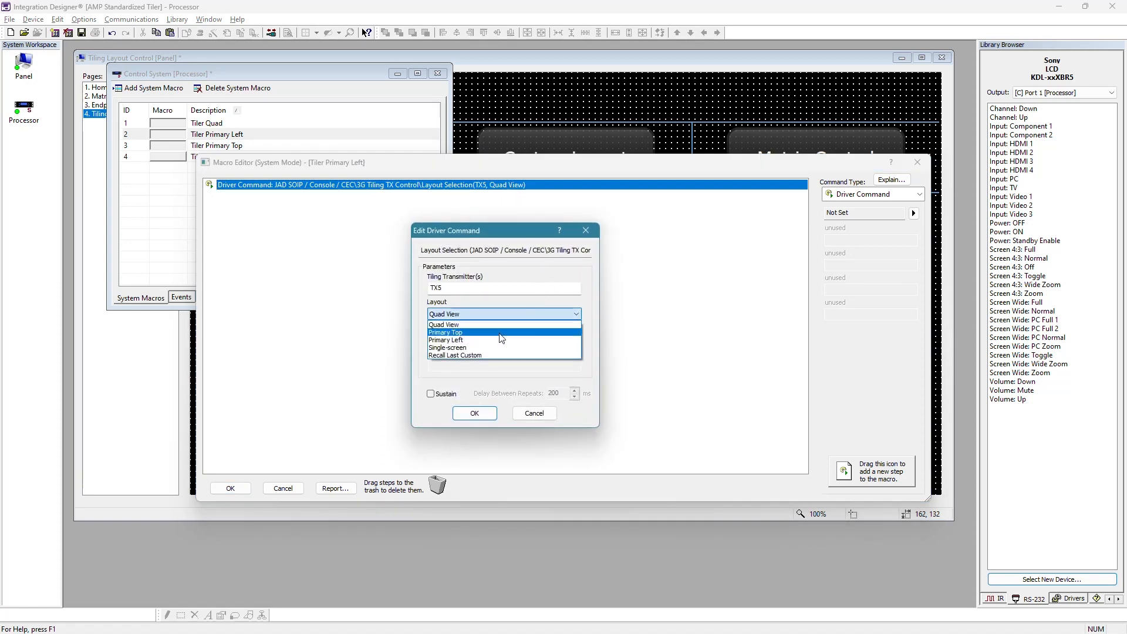
left_click(462, 340)
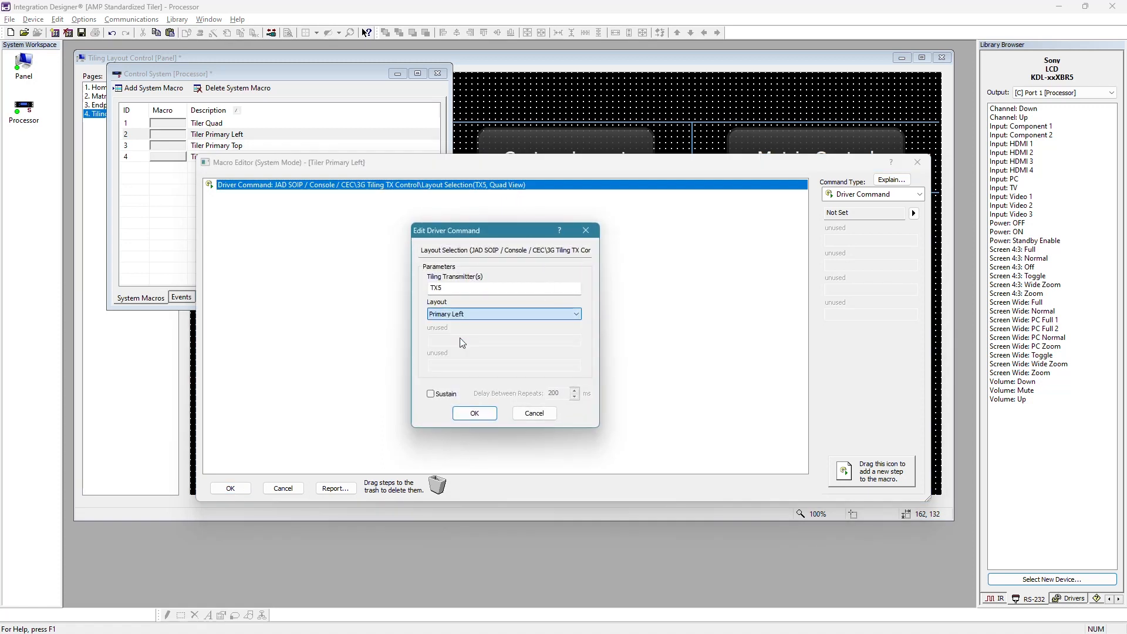
left_click(474, 414)
left_click(231, 488)
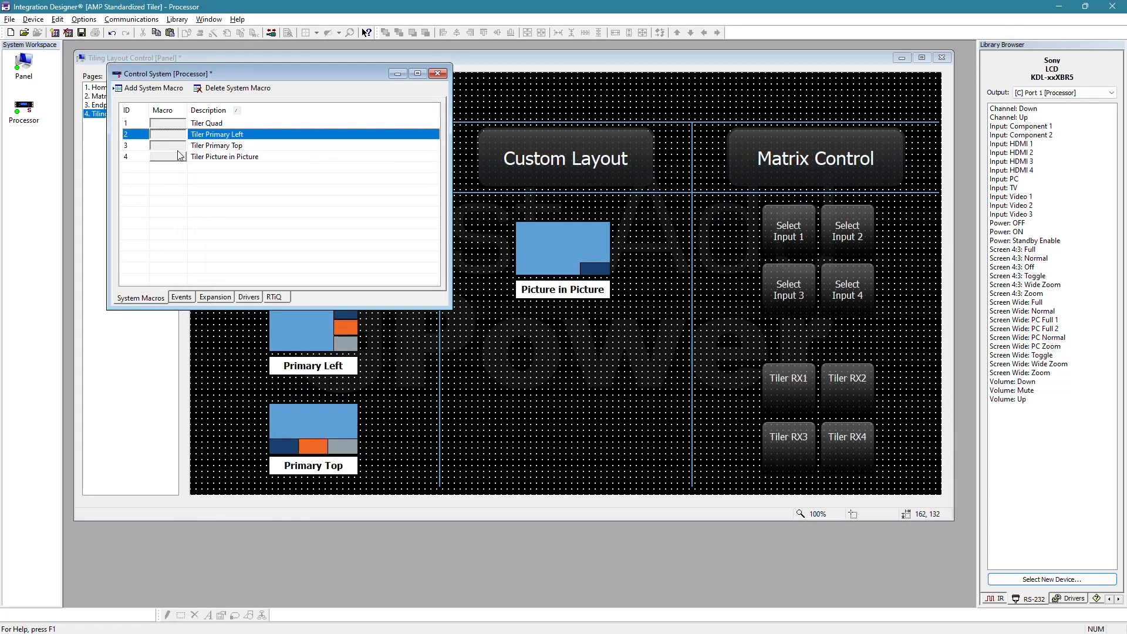
Set the Layout Selection command in the Tiler Primary Top macro to the Primary Top layout and save the macro
left_click(176, 145)
left_click(176, 145)
double_click(456, 185)
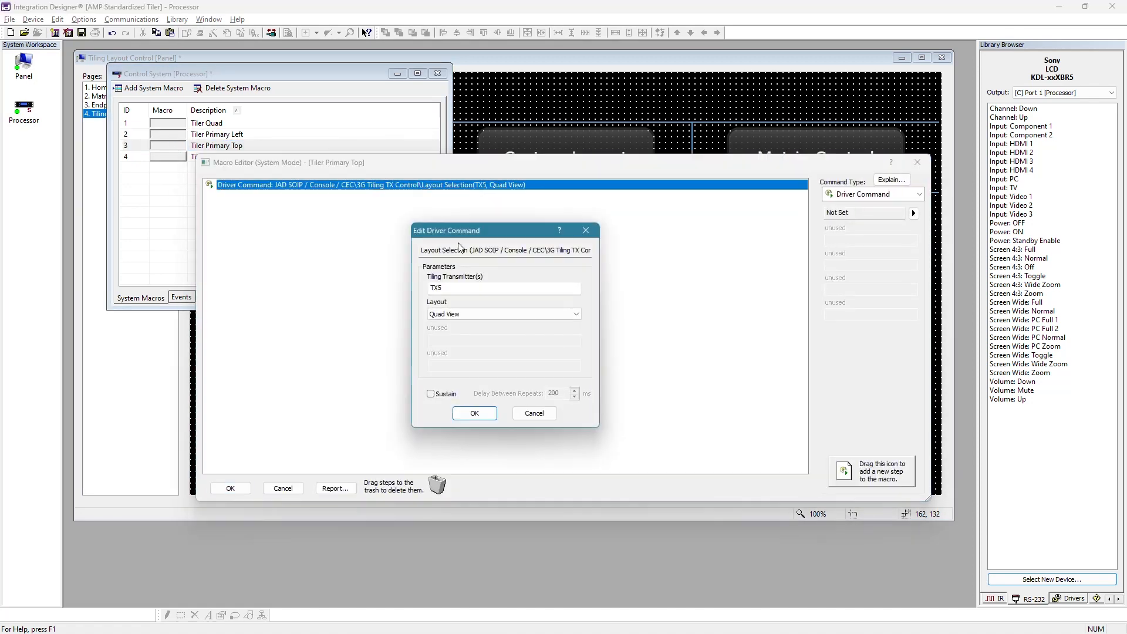
left_click(475, 314)
left_click(464, 342)
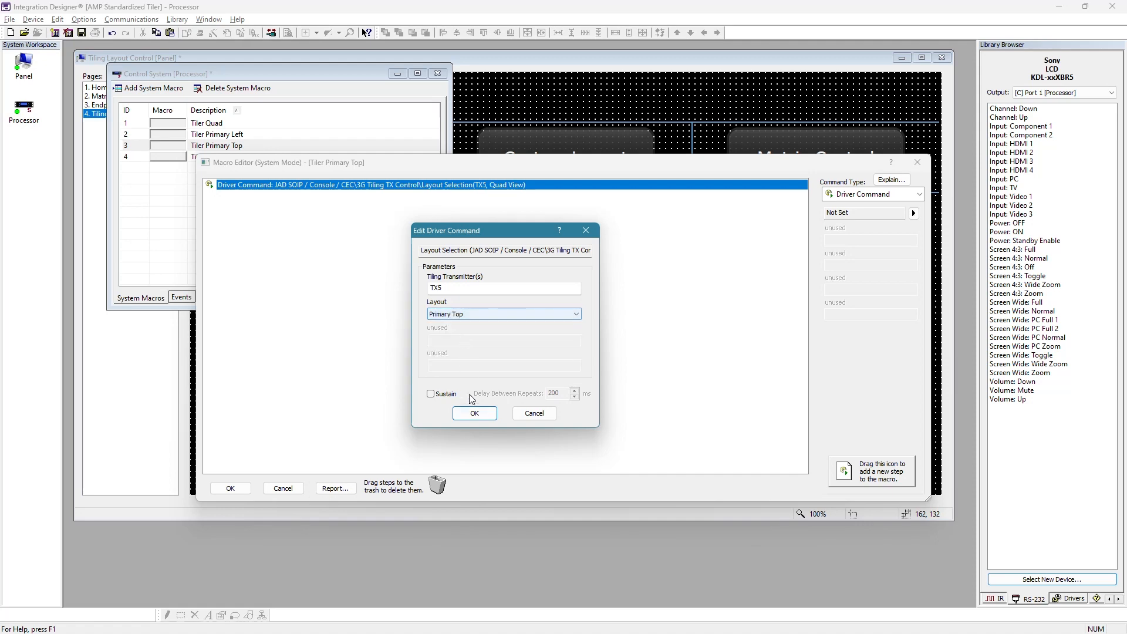
left_click(475, 413)
left_click(230, 488)
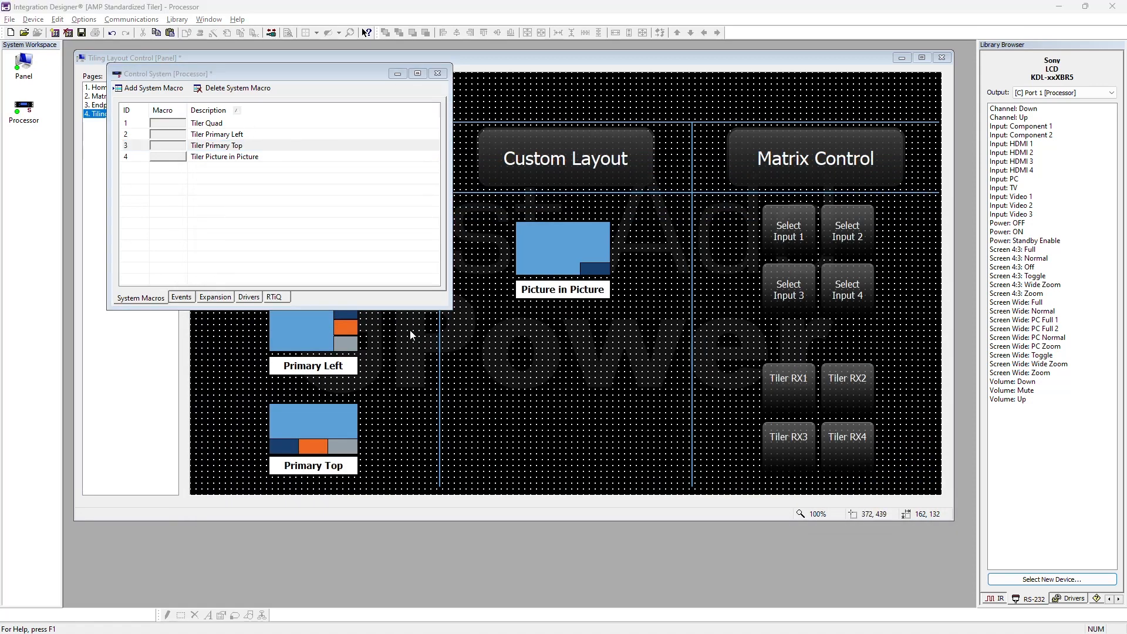
Create a macro on the panel's Quad button that runs the Processor's Tiler Quad system macro immediately
left_click(579, 387)
right_click(327, 226)
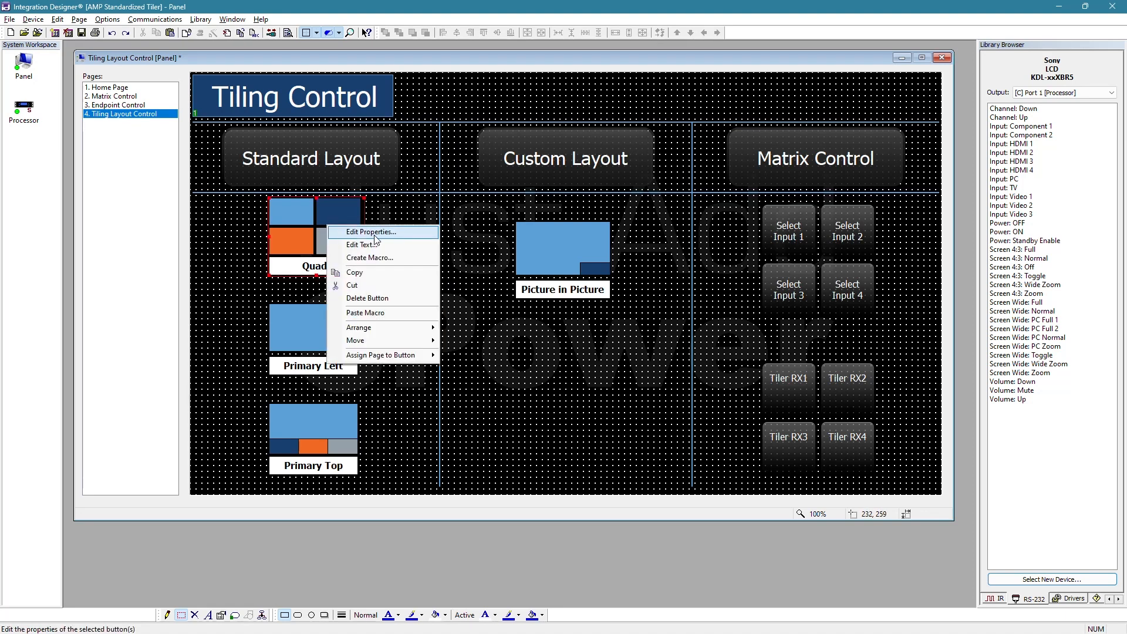
left_click(380, 258)
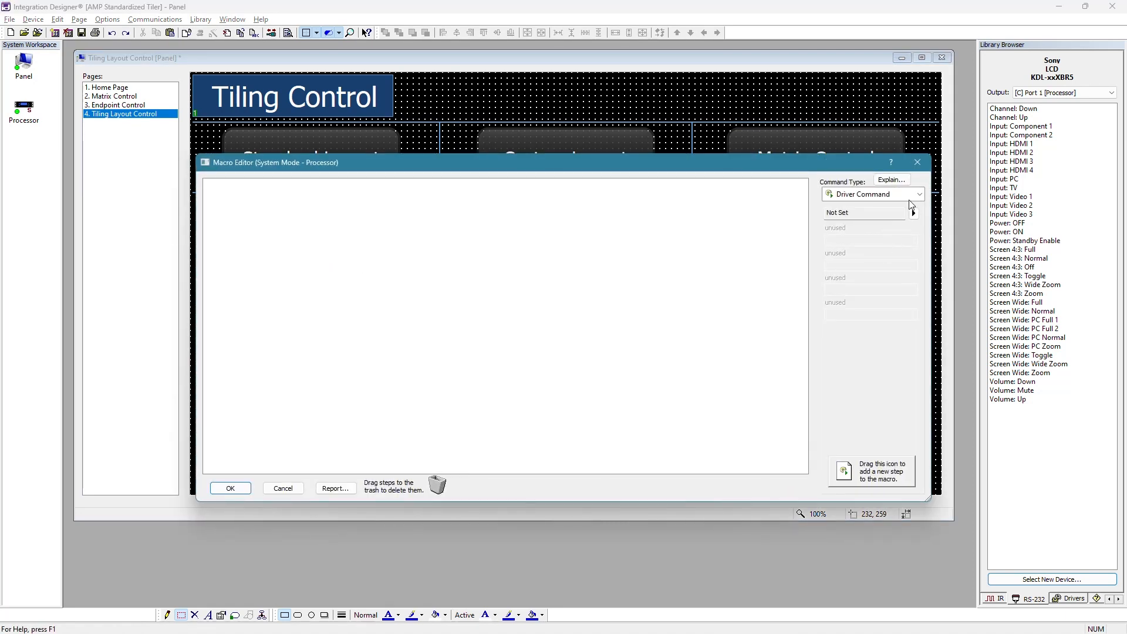
left_click(915, 199)
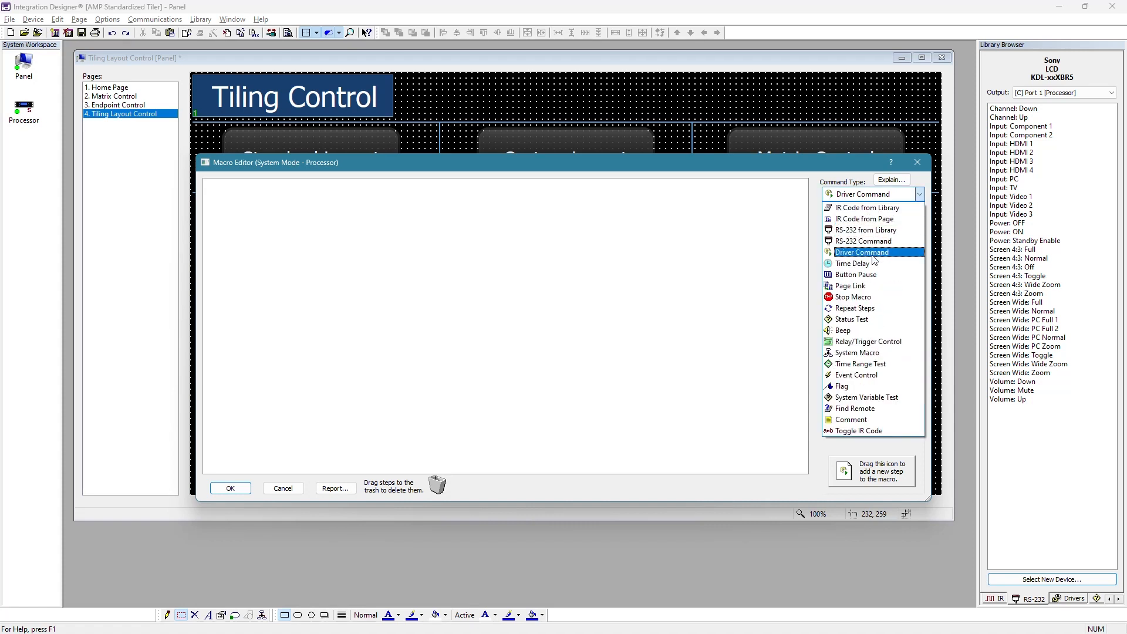
left_click(857, 353)
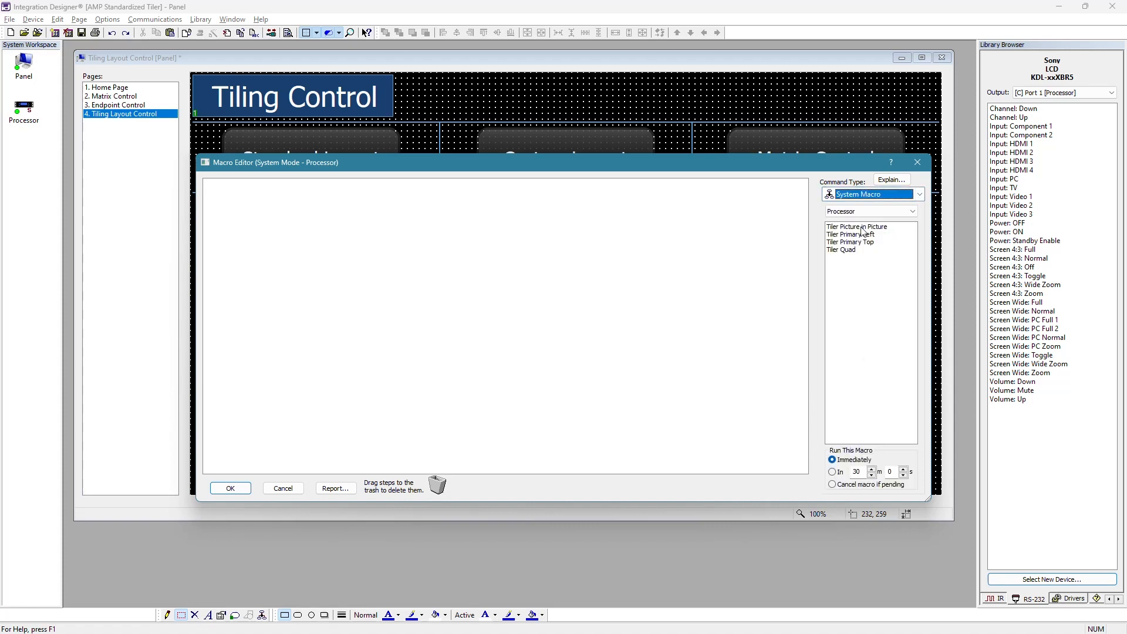
left_click_drag(844, 251, 473, 261)
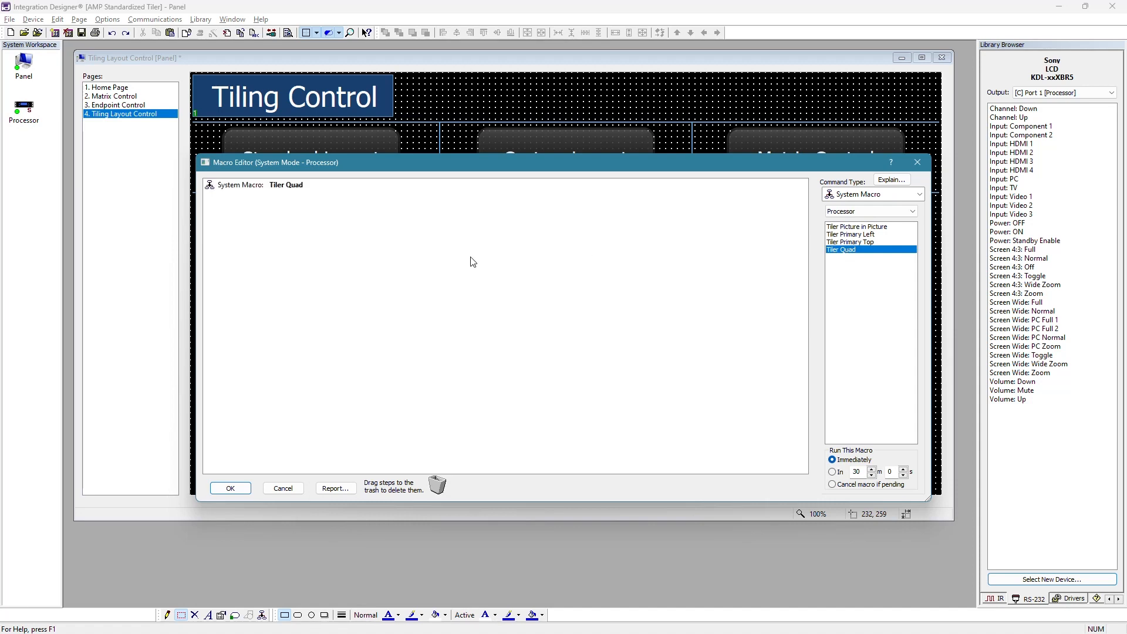
left_click(231, 488)
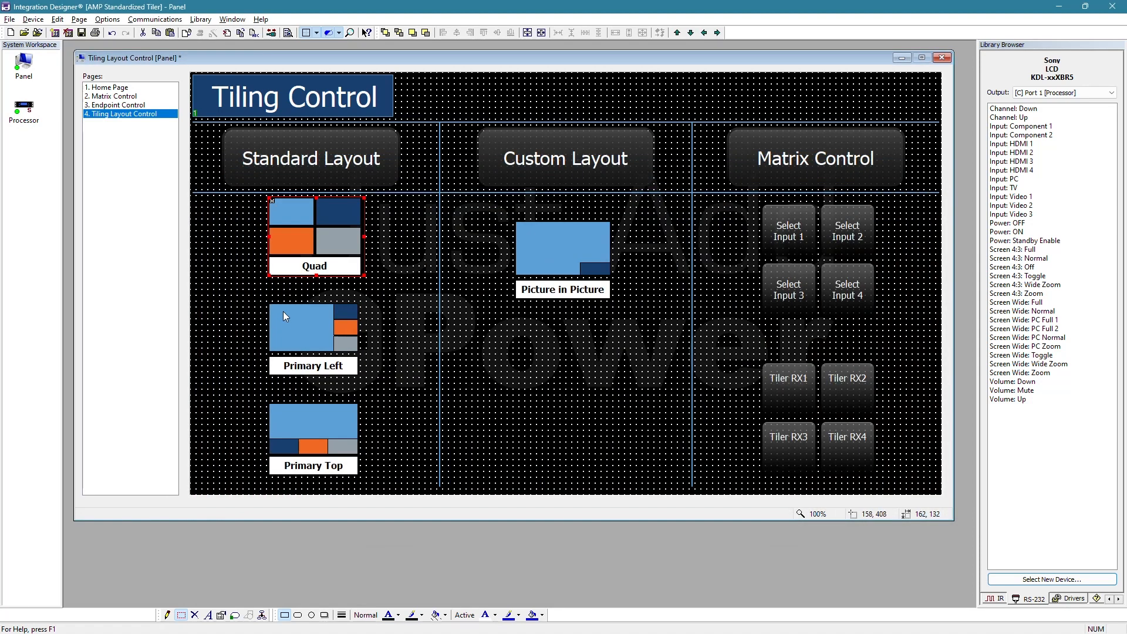
Copy the Quad button and paste only its macro onto the Primary Left and Primary Top buttons
right_click(306, 337)
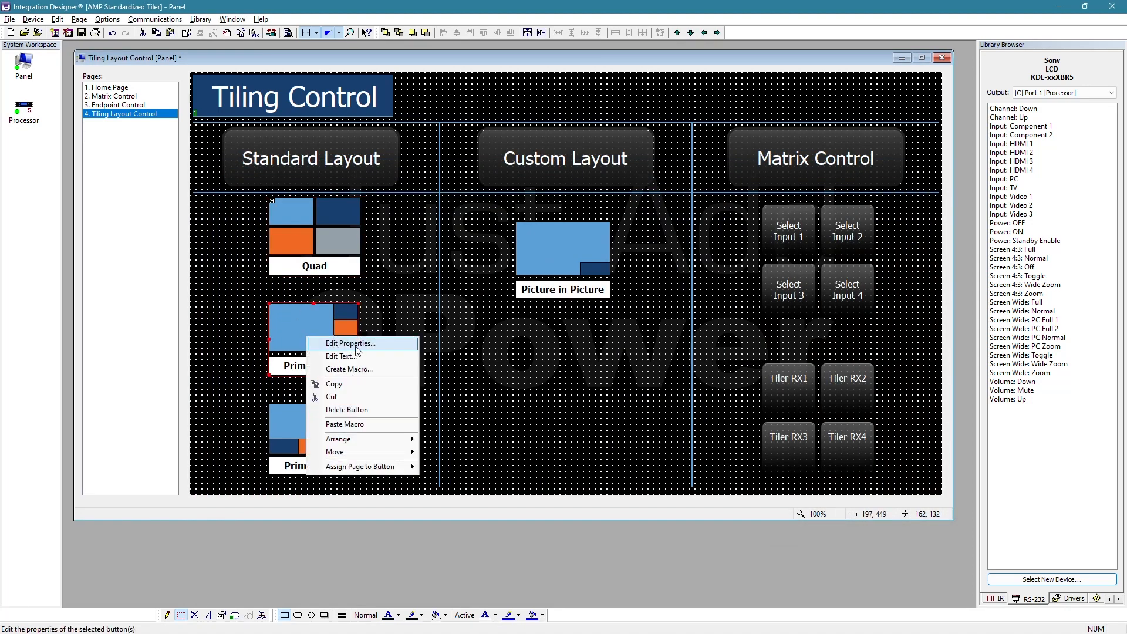
left_click(322, 241)
right_click(321, 241)
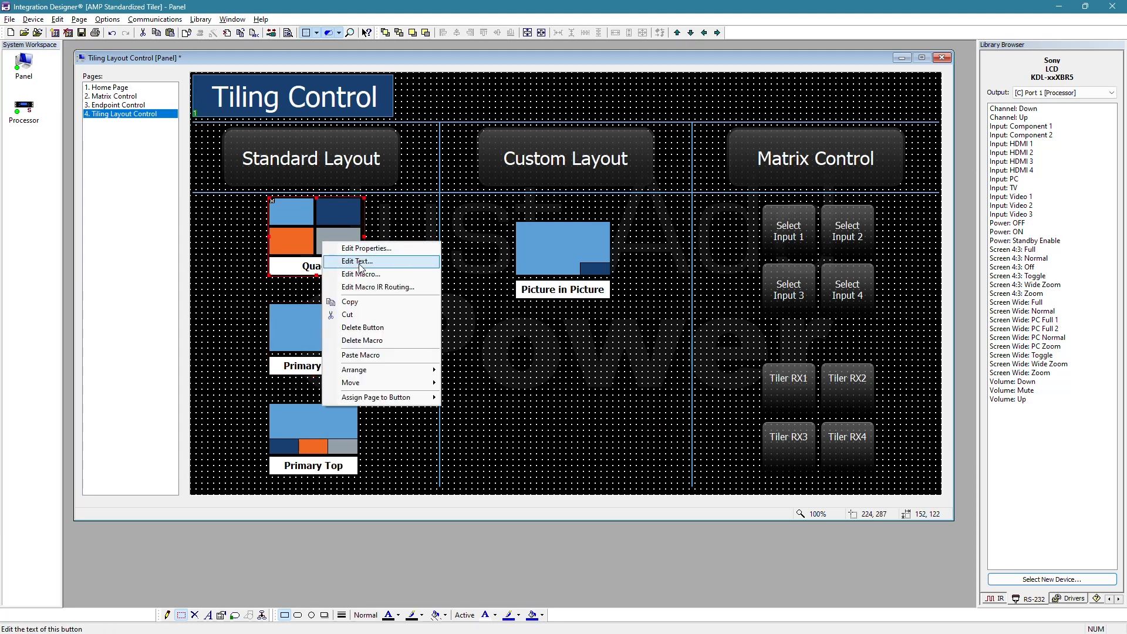
left_click(347, 301)
right_click(326, 337)
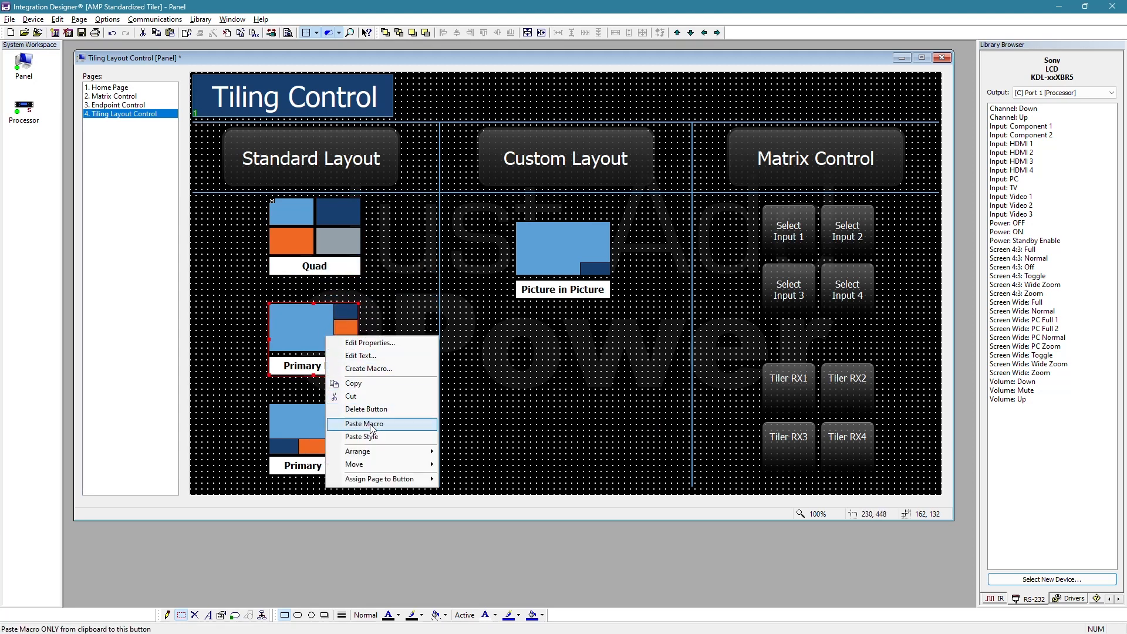
left_click(361, 424)
right_click(313, 421)
left_click(353, 505)
Change the Primary Left button's macro to run the Tiler Primary Left system macro and save it
right_click(329, 352)
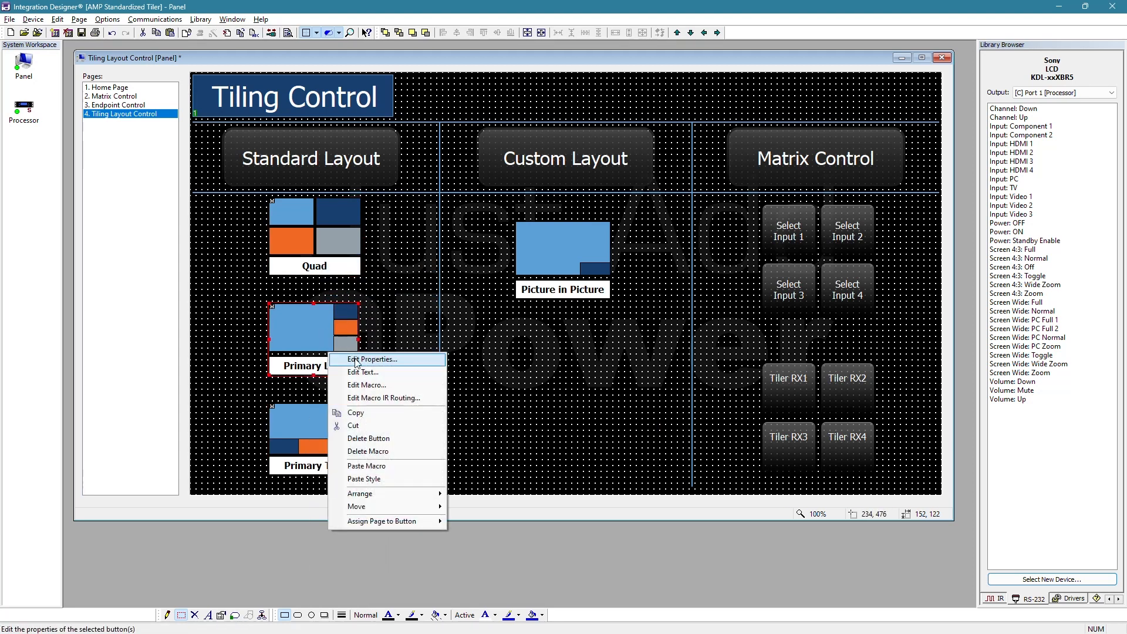
left_click(377, 385)
double_click(290, 186)
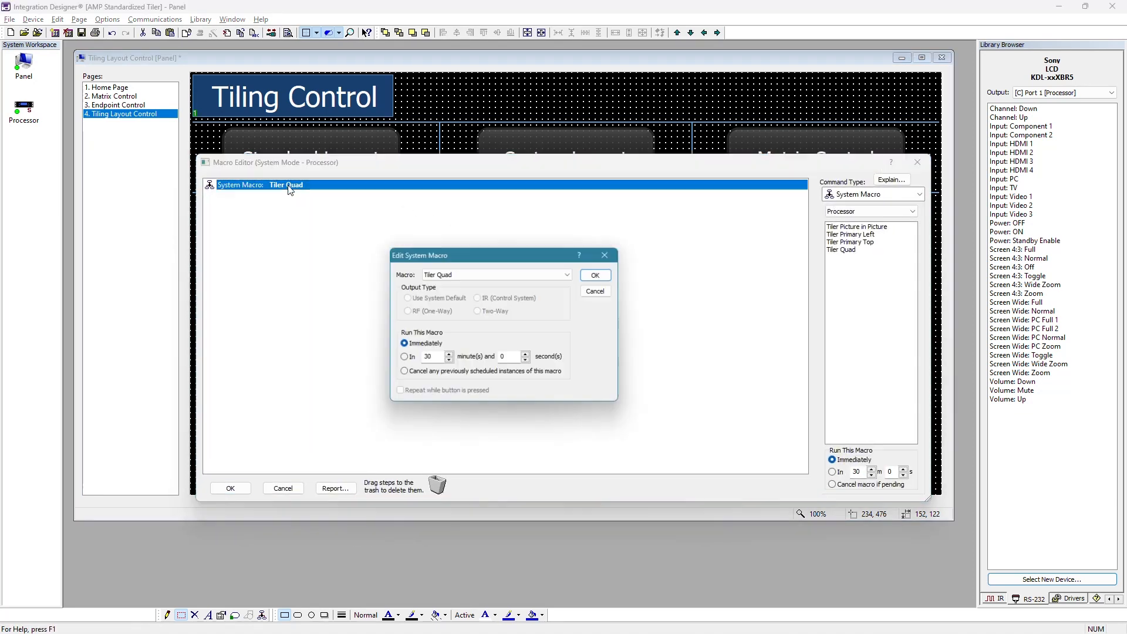
left_click(478, 274)
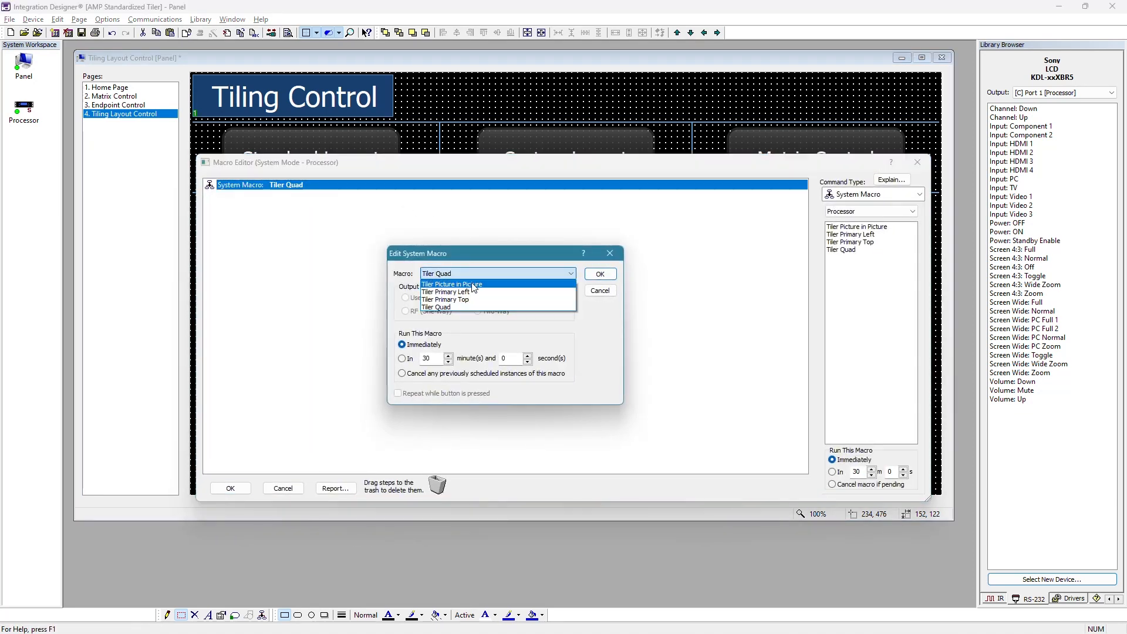
left_click(471, 292)
left_click(600, 274)
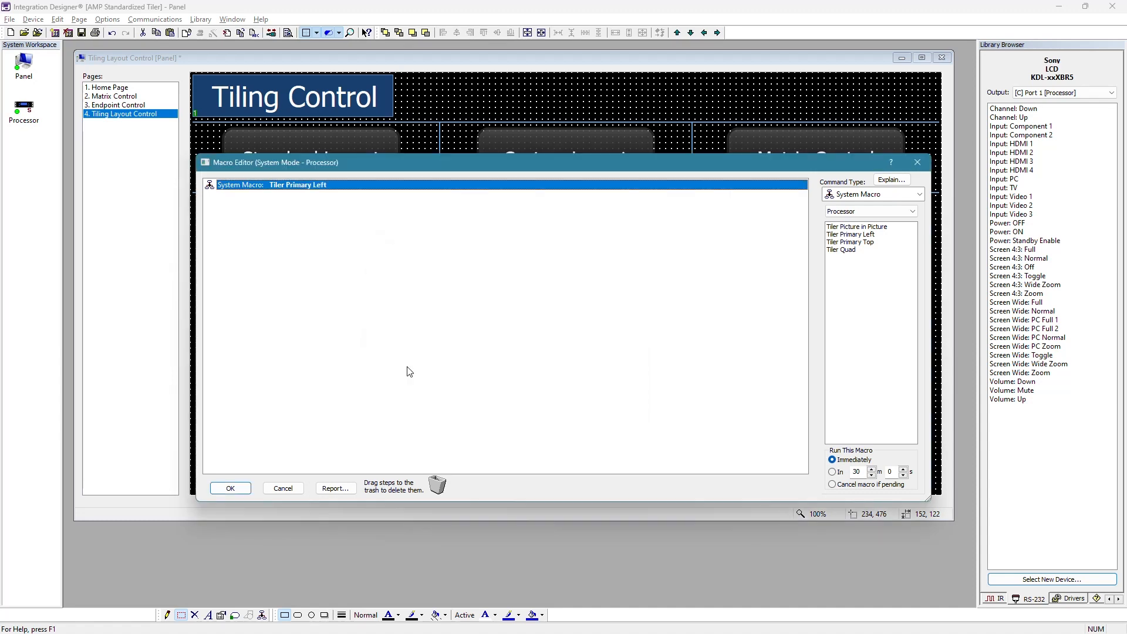
left_click(230, 488)
Change the Primary Top button's macro to run the Tiler Primary Top system macro and save it
right_click(312, 421)
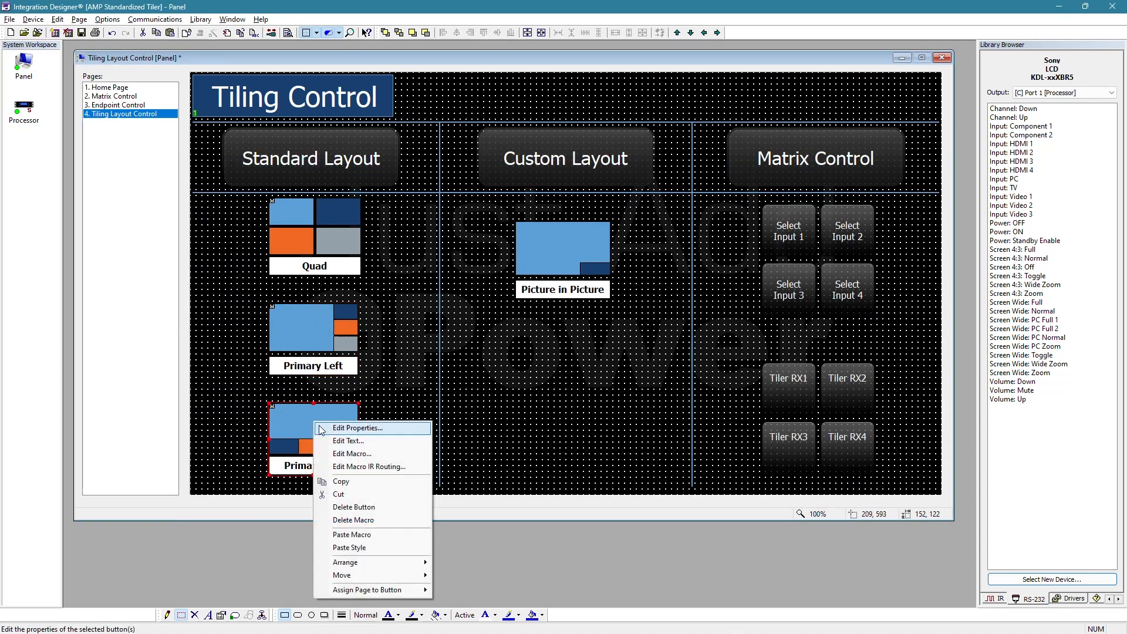
left_click(369, 442)
double_click(301, 186)
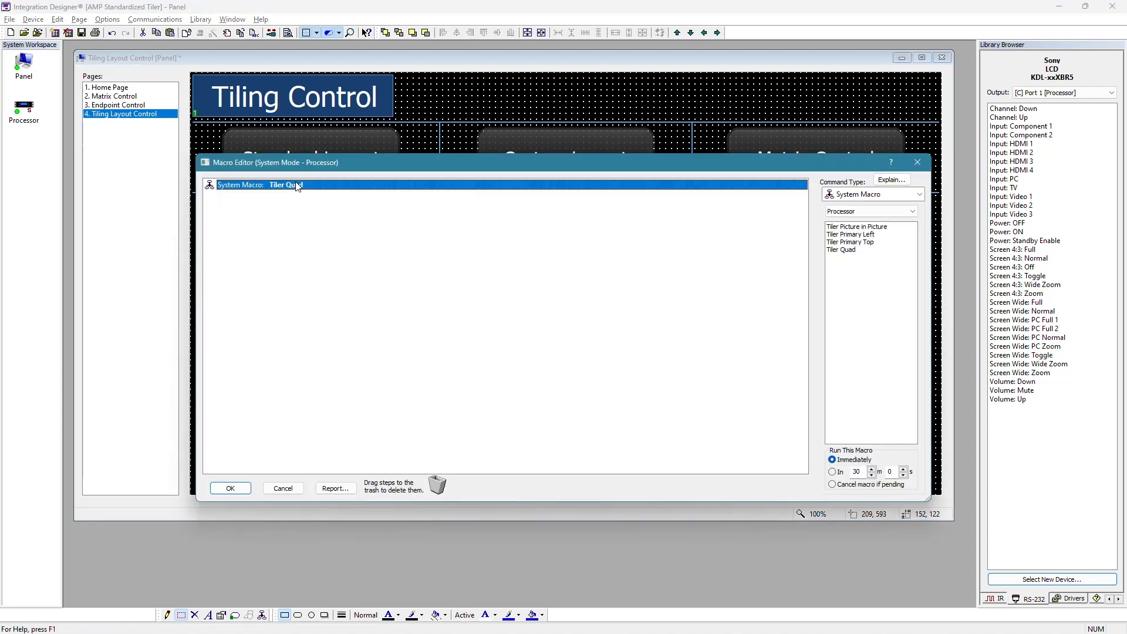
left_click(470, 272)
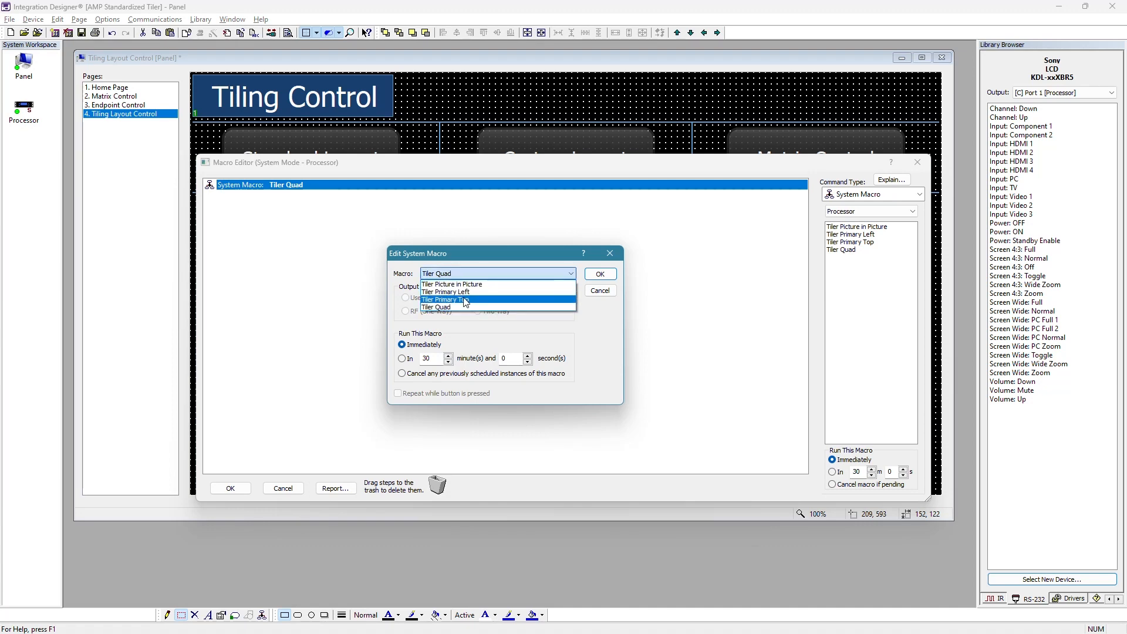
left_click(470, 300)
left_click(599, 274)
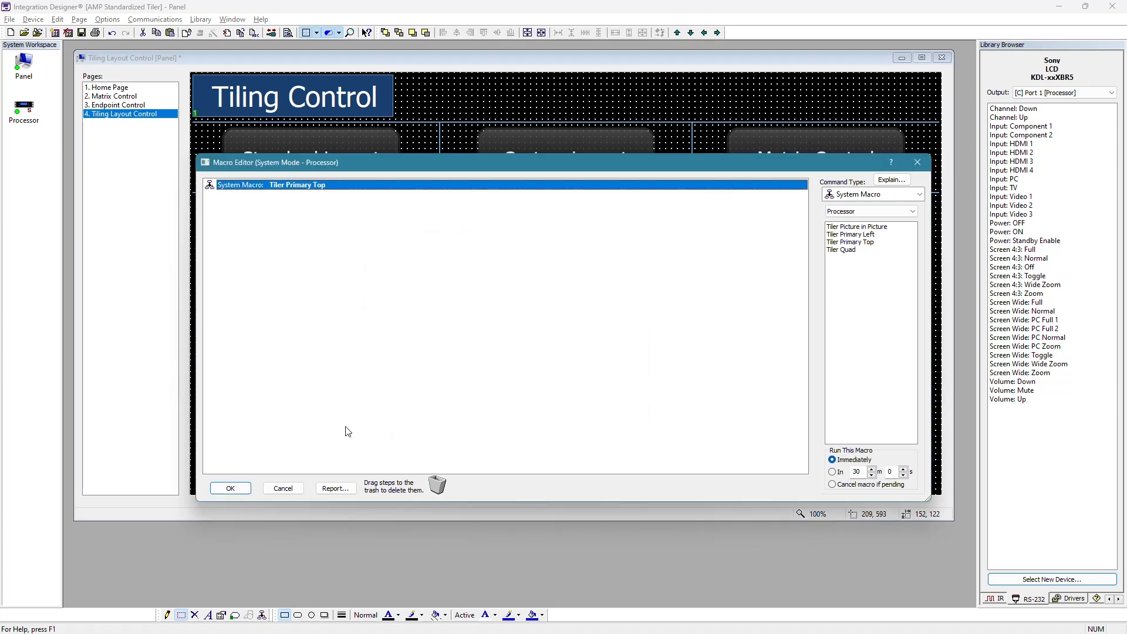
left_click(229, 488)
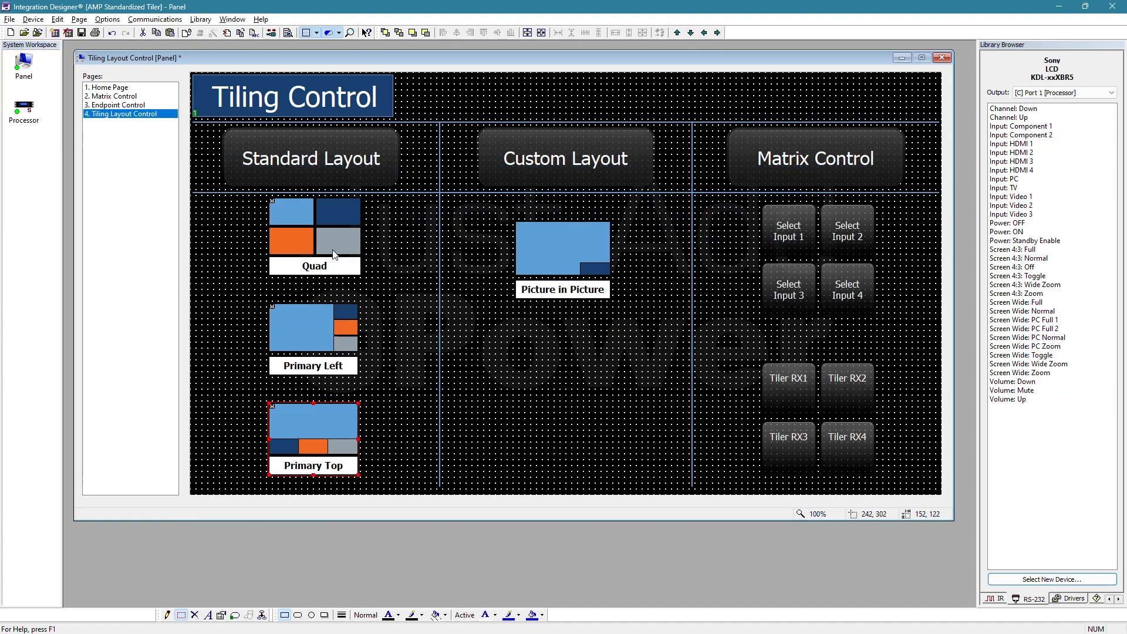
left_click(333, 254)
left_click(320, 332)
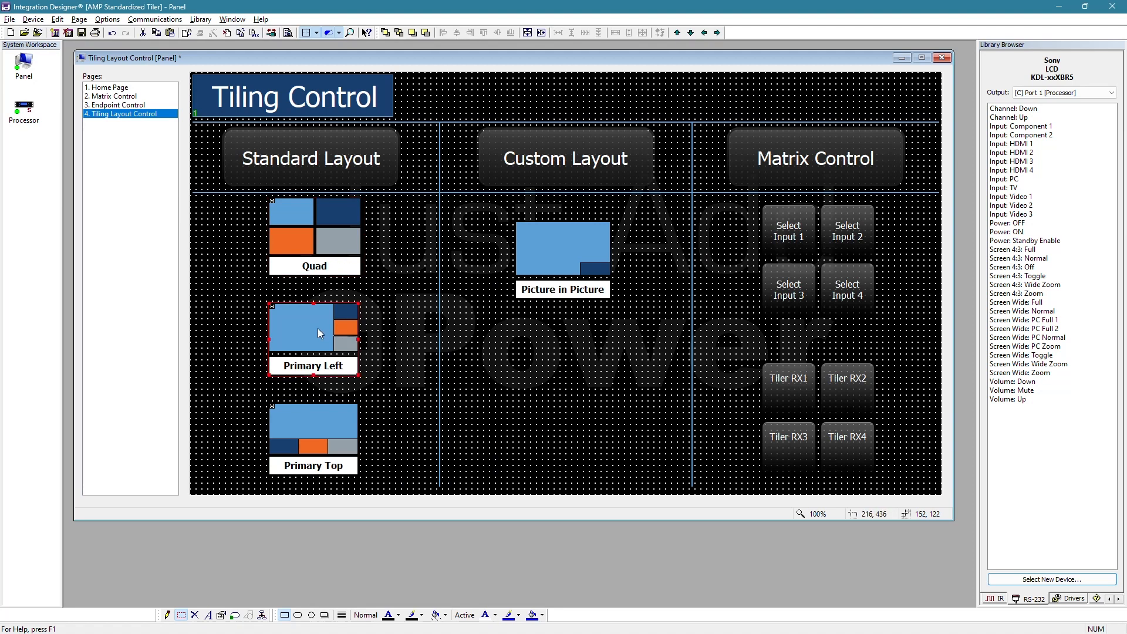
left_click(324, 429)
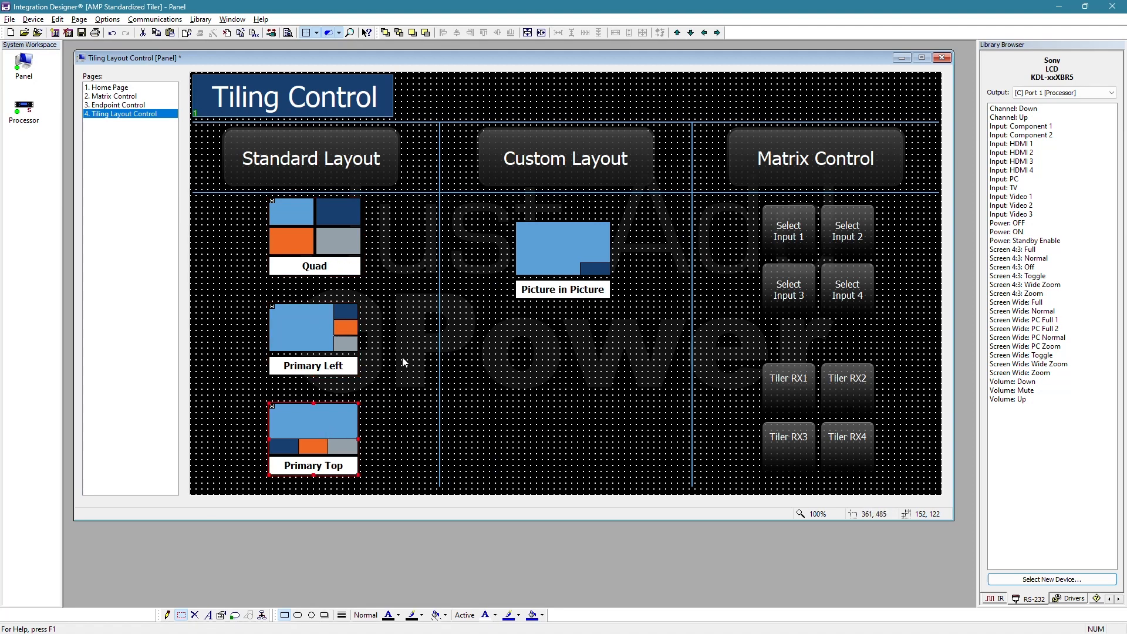
left_click(403, 360)
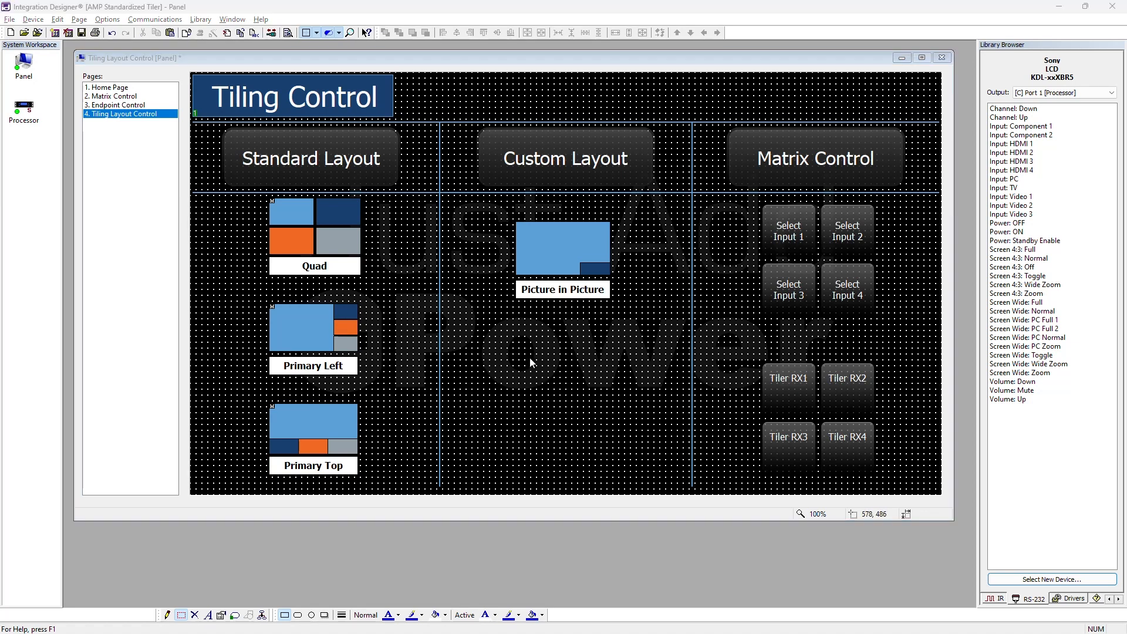
left_click(548, 267)
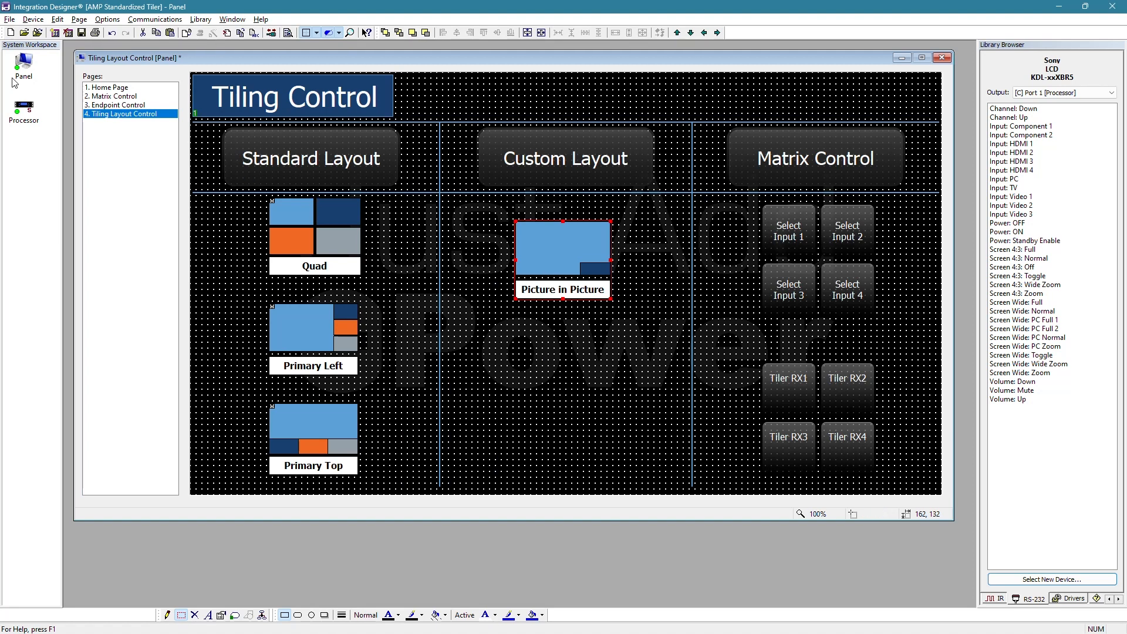
Open the Processor's Tiler Picture in Picture system macro and choose the JAD SOIP / Console / CEC 3G Tiling TX driver command Video Size and Position
double_click(28, 117)
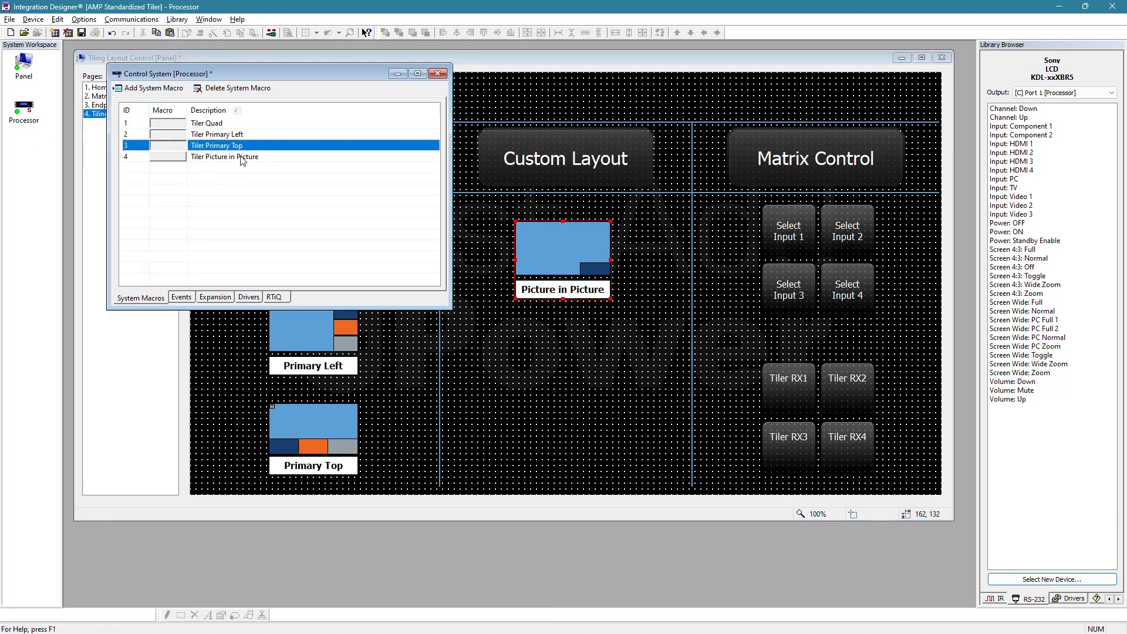
double_click(176, 162)
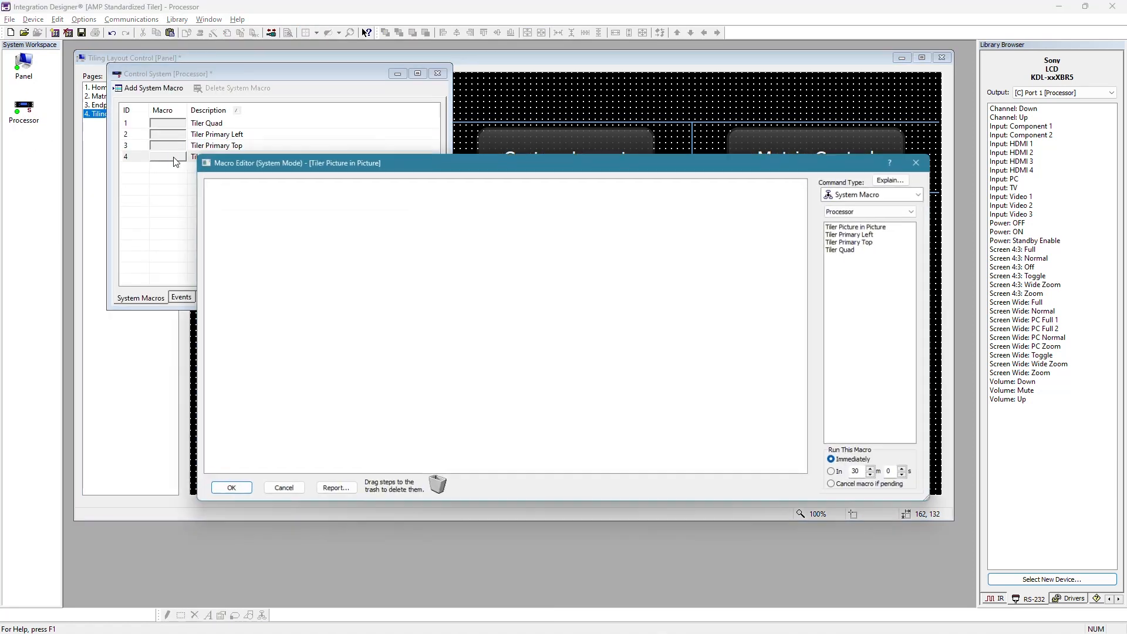
left_click(915, 196)
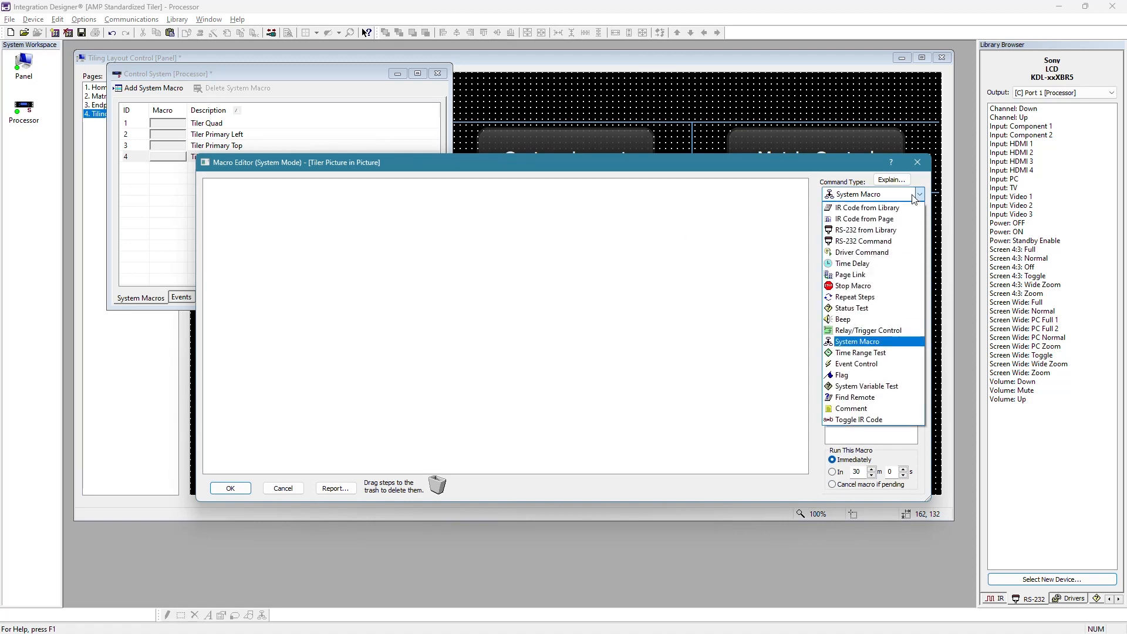
left_click(894, 253)
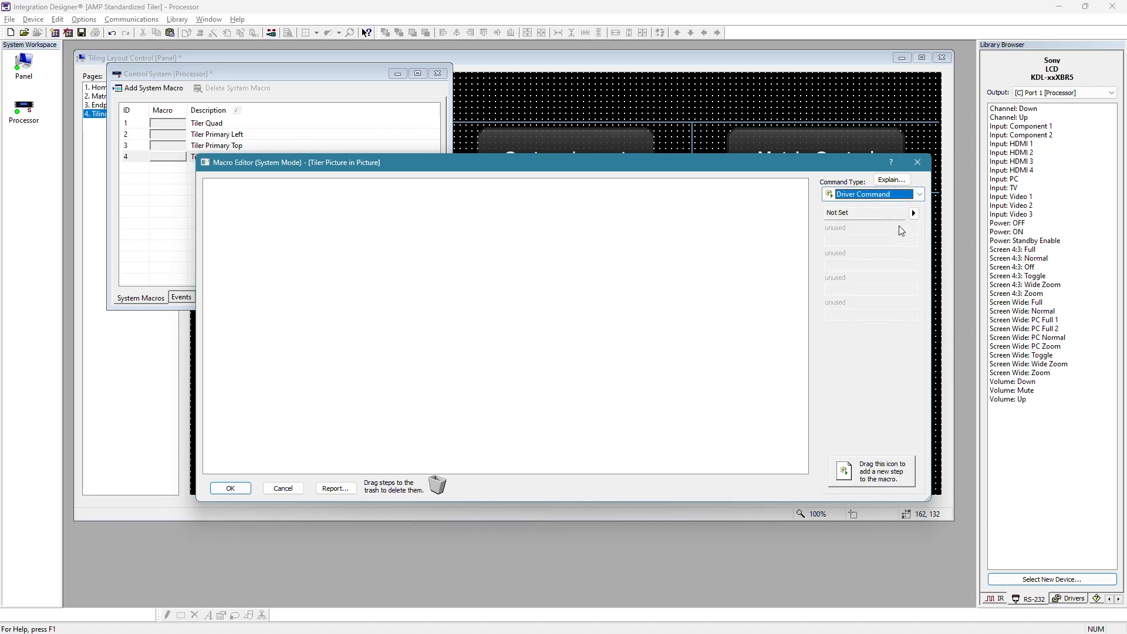
left_click(914, 213)
mouse_move(1016, 233)
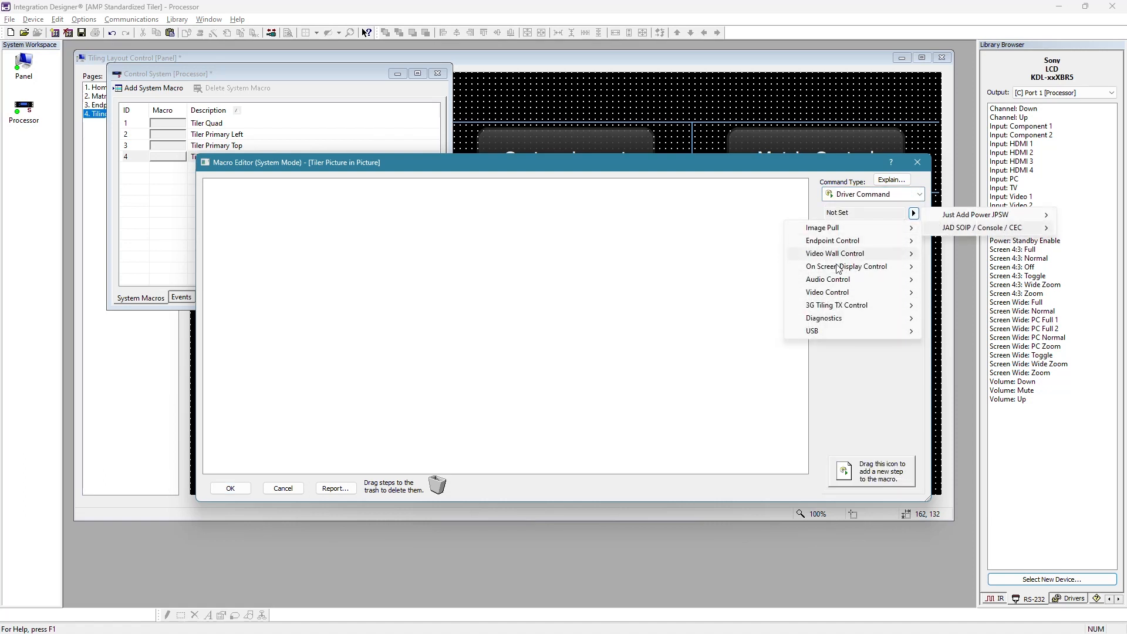
mouse_move(840, 307)
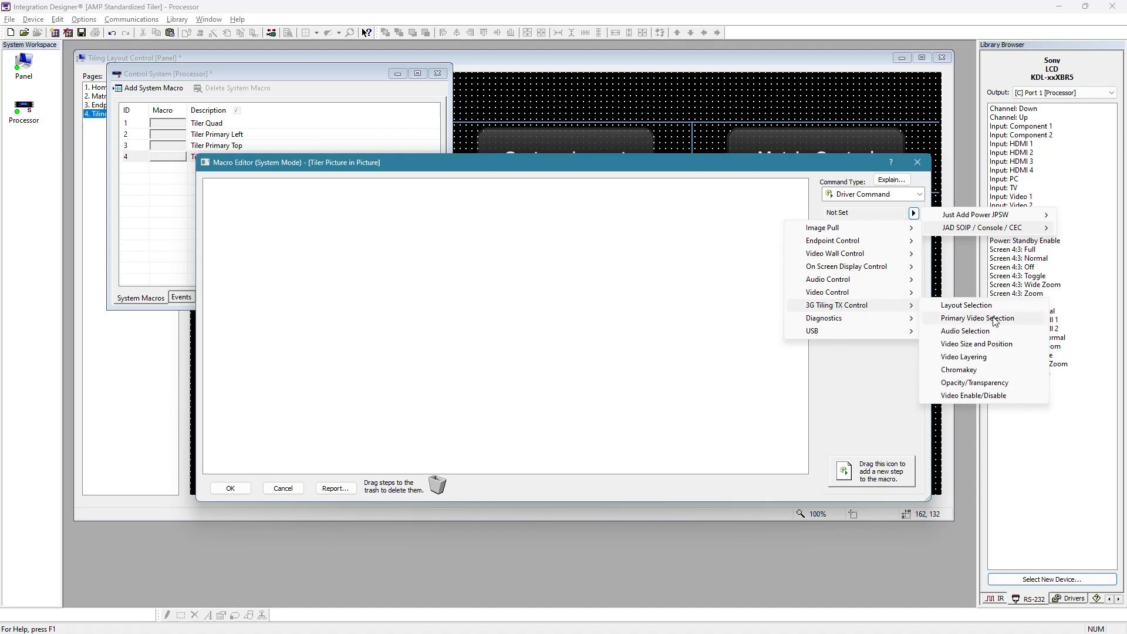
left_click(995, 346)
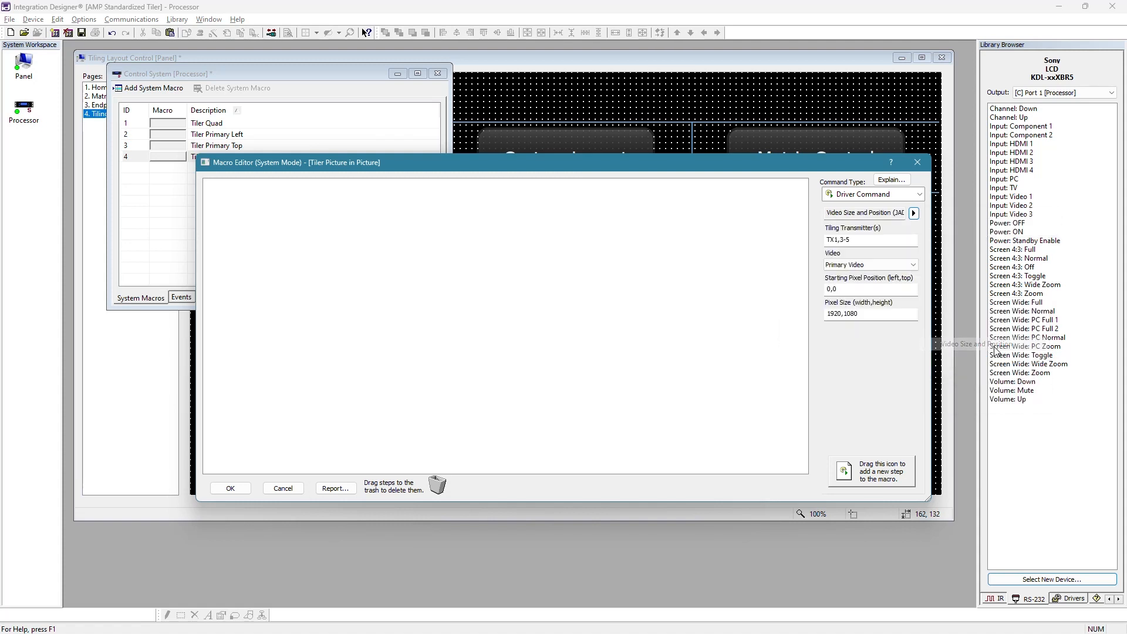
Set the command's tiling transmitter to TX5 and its video to Primary Video
left_click_drag(868, 242, 831, 241)
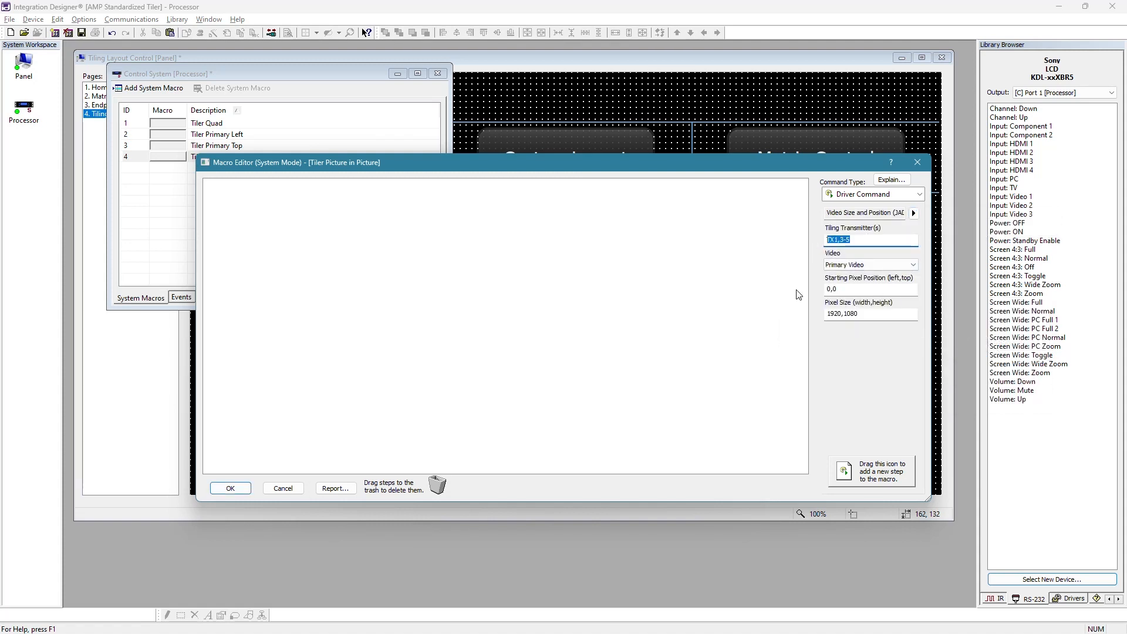
type("TX5")
left_click(895, 264)
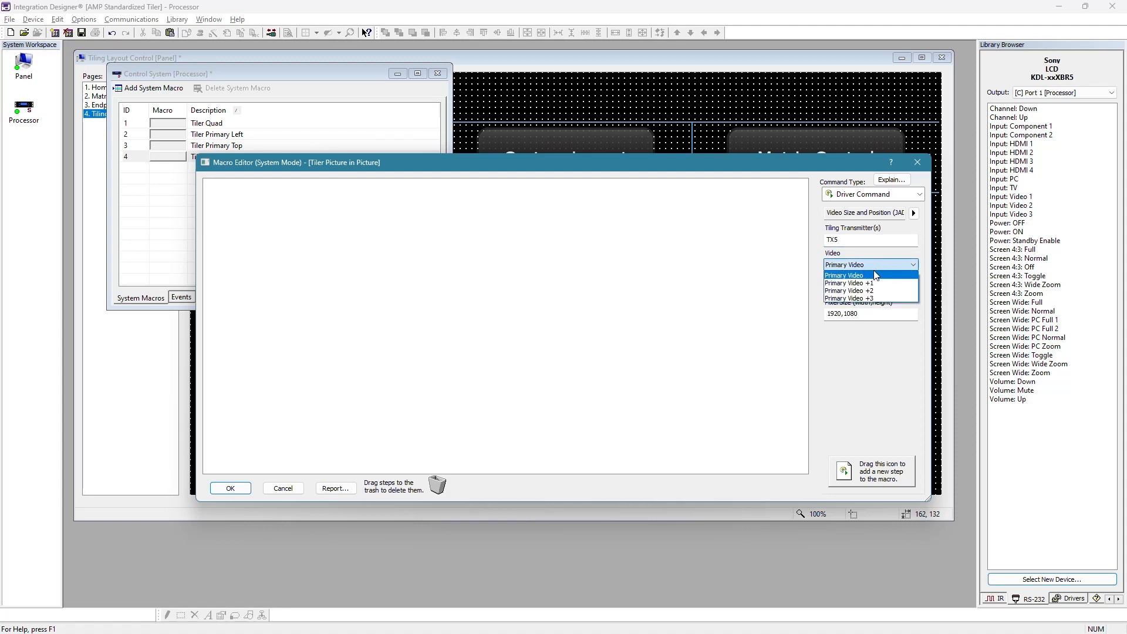
left_click(877, 275)
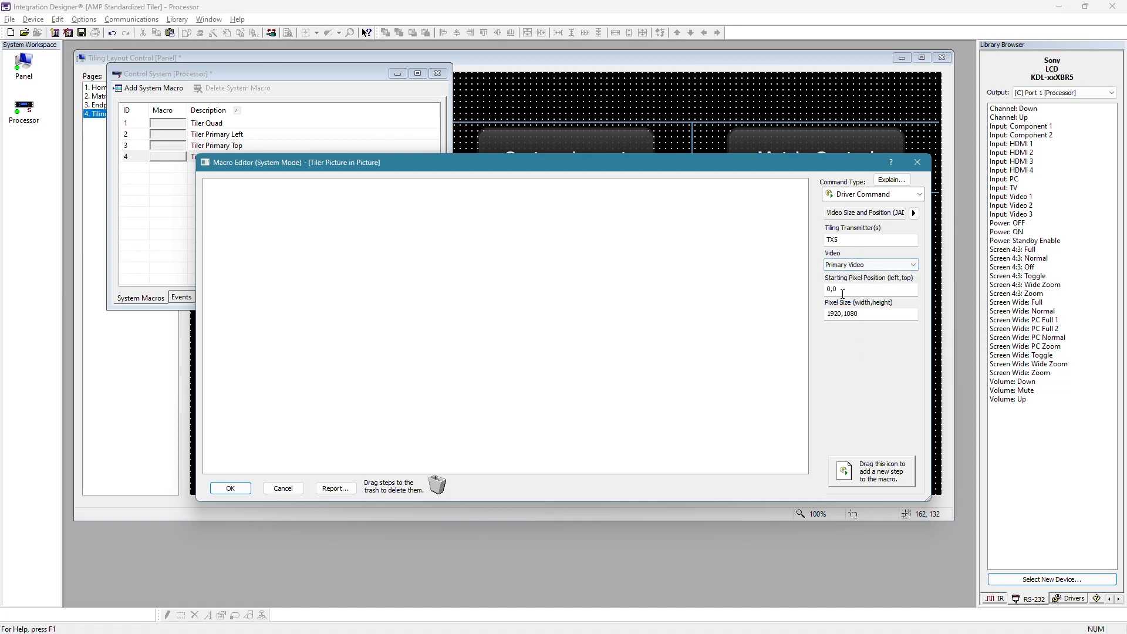
left_click(872, 266)
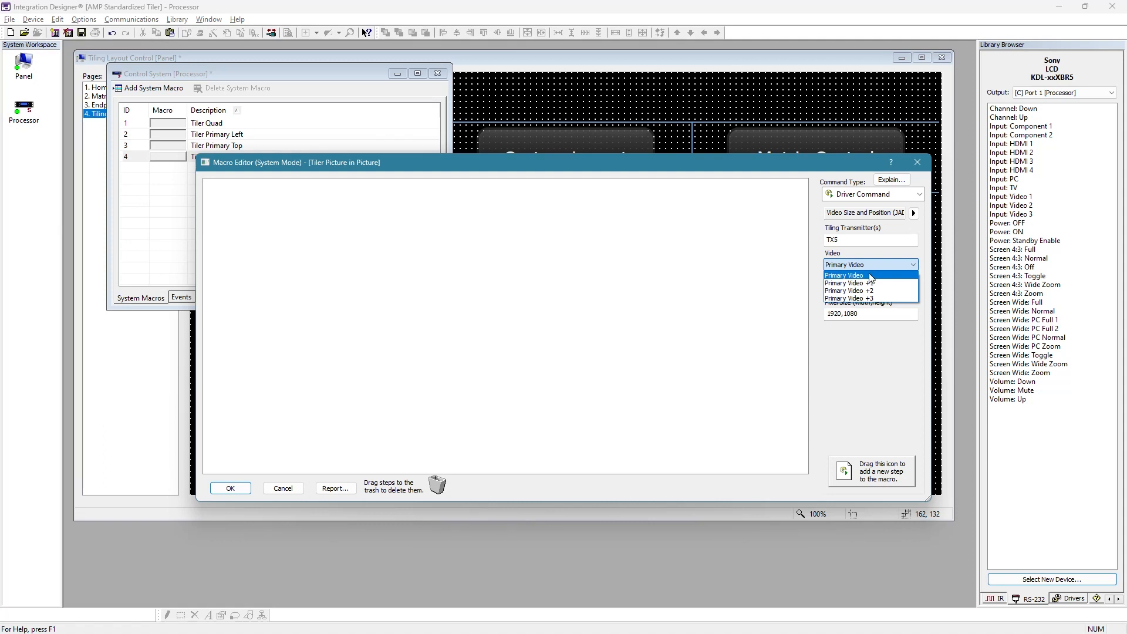
left_click(870, 275)
Keep the starting position 0,0 and pixel size 1920,1080, and add the Primary Video command to the macro as a step
left_click(853, 289)
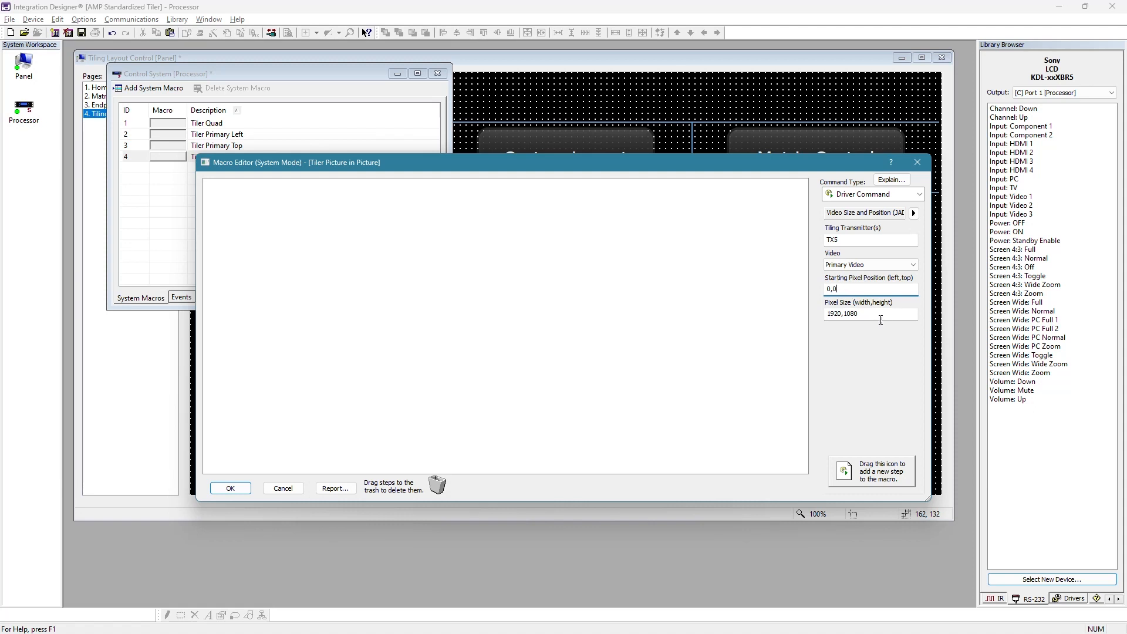
left_click(867, 315)
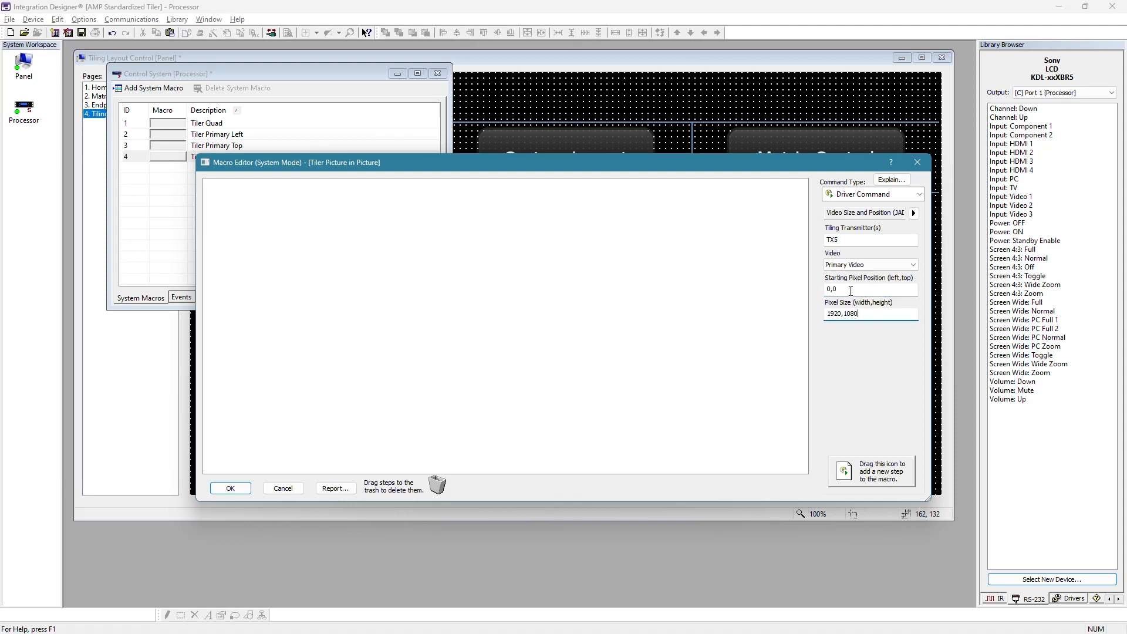
left_click(851, 291)
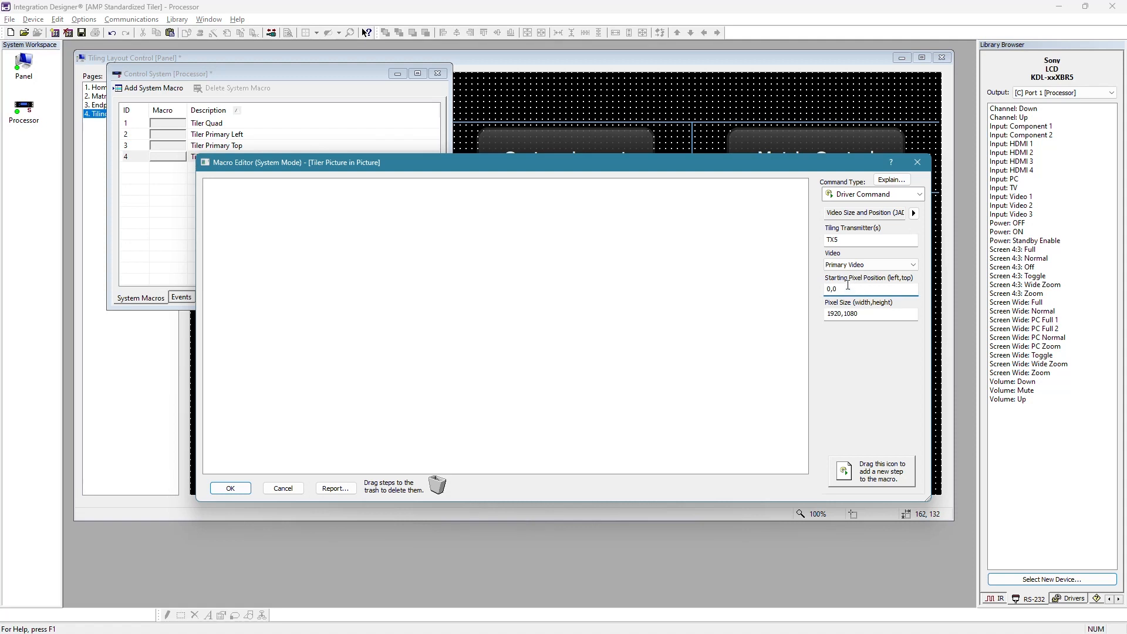
double_click(840, 289)
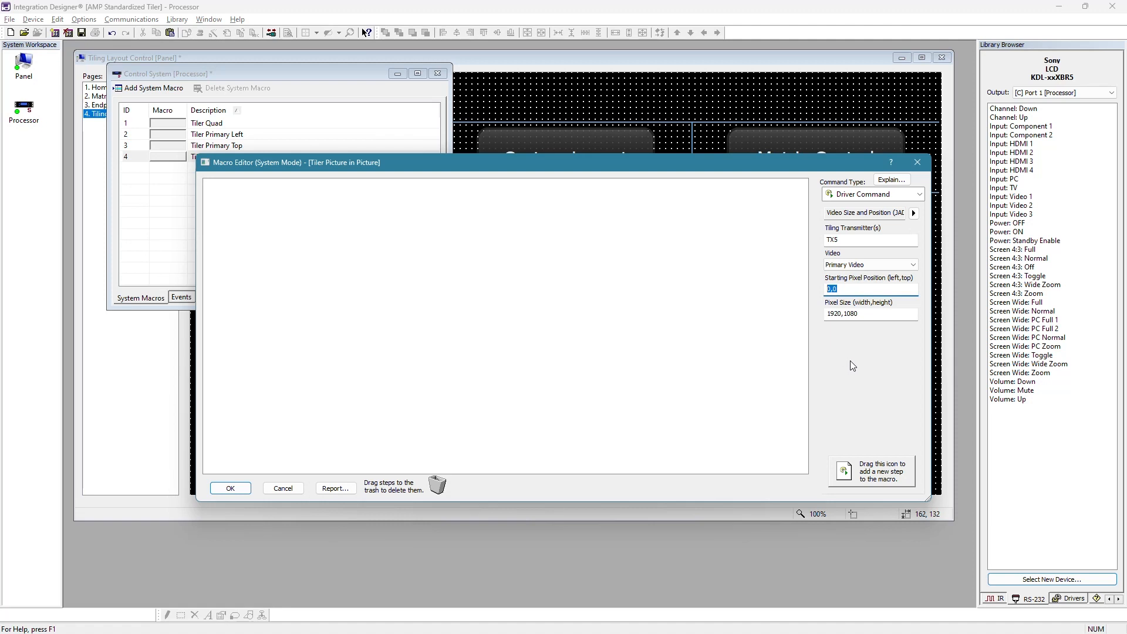
key("Tab")
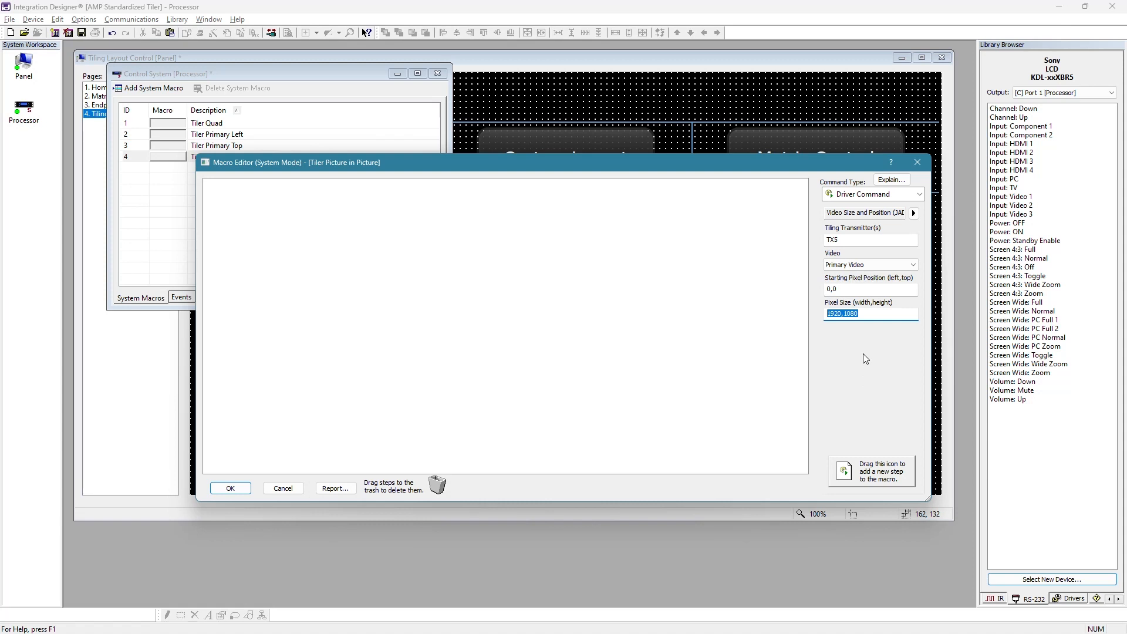
key("End")
left_click_drag(749, 168, 755, 327)
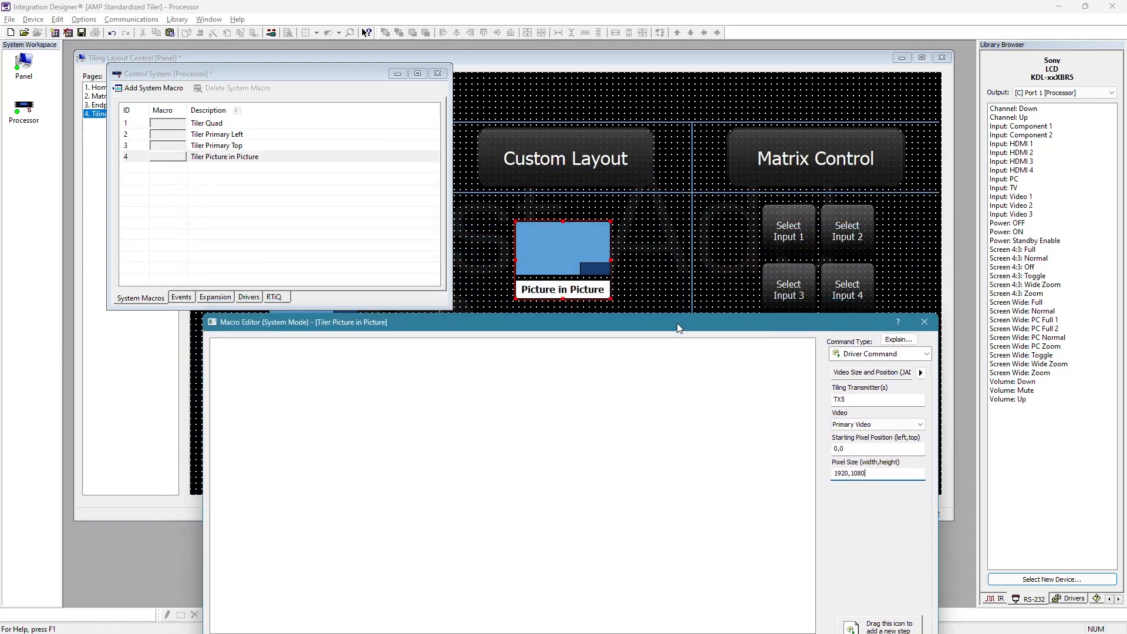
left_click_drag(678, 328, 678, 138)
left_click_drag(878, 449, 444, 211)
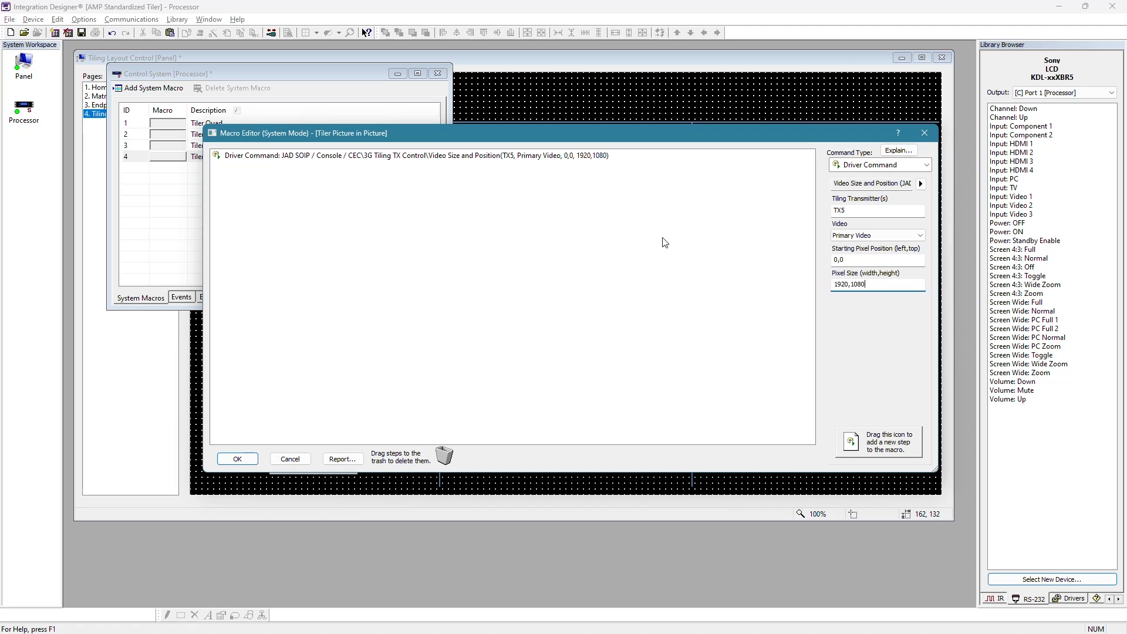
Choose Primary Video +1 as the video for the second Video Size and Position command
left_click(887, 236)
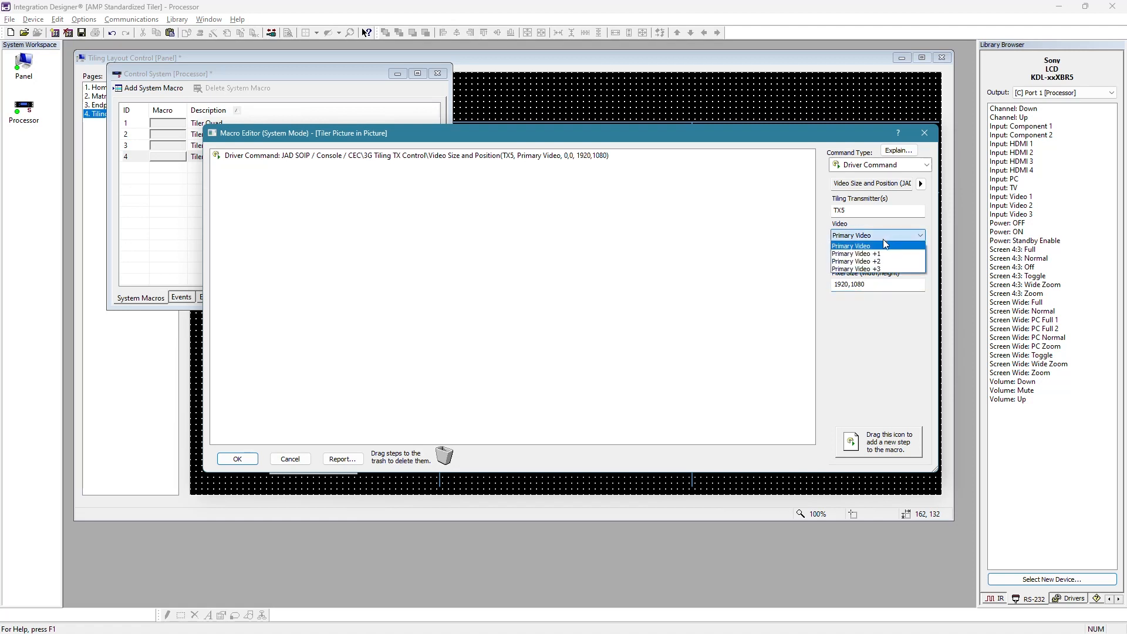
left_click(874, 257)
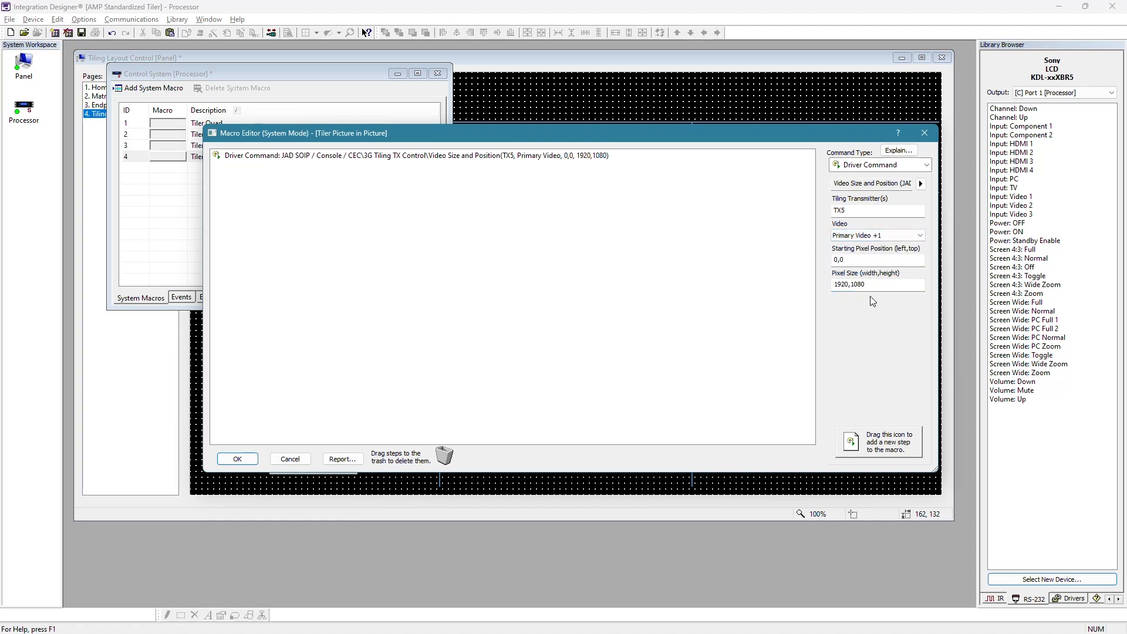
left_click(876, 237)
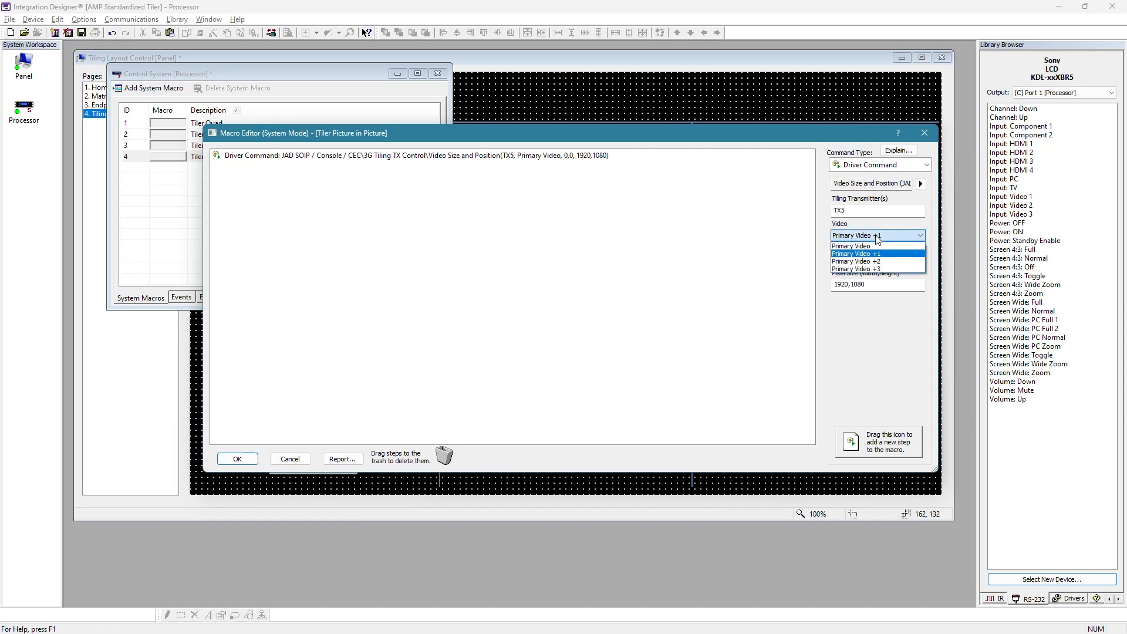
left_click(878, 238)
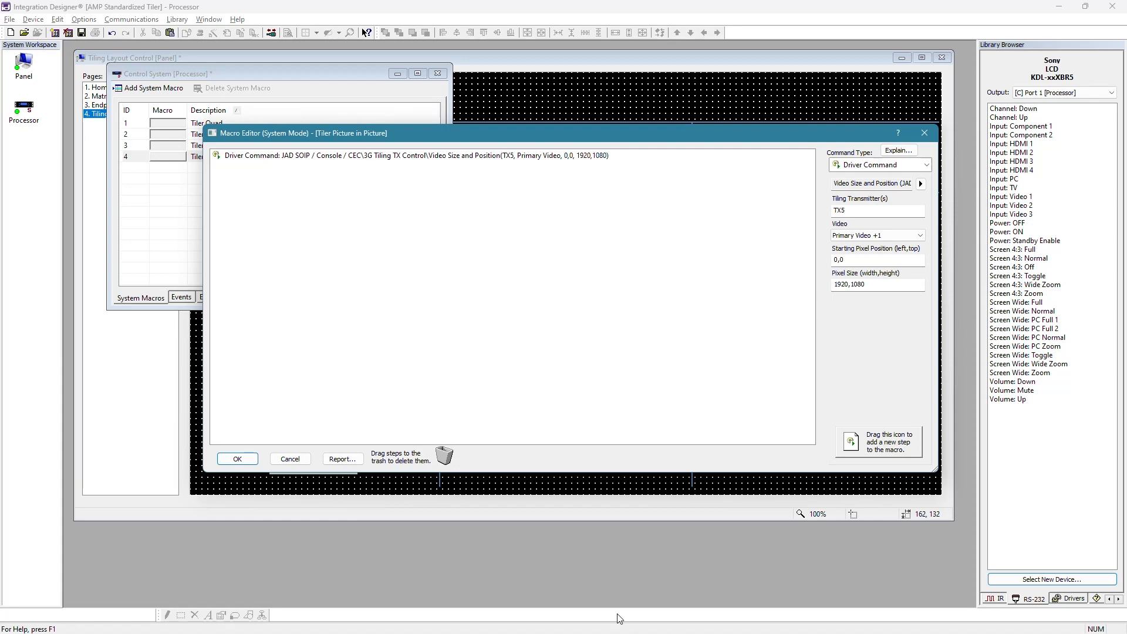
Switch to the browser's 3G Ultra Tiling Transmitter support article and find the picture-in-picture example under the Custom Tiling API
left_click(693, 628)
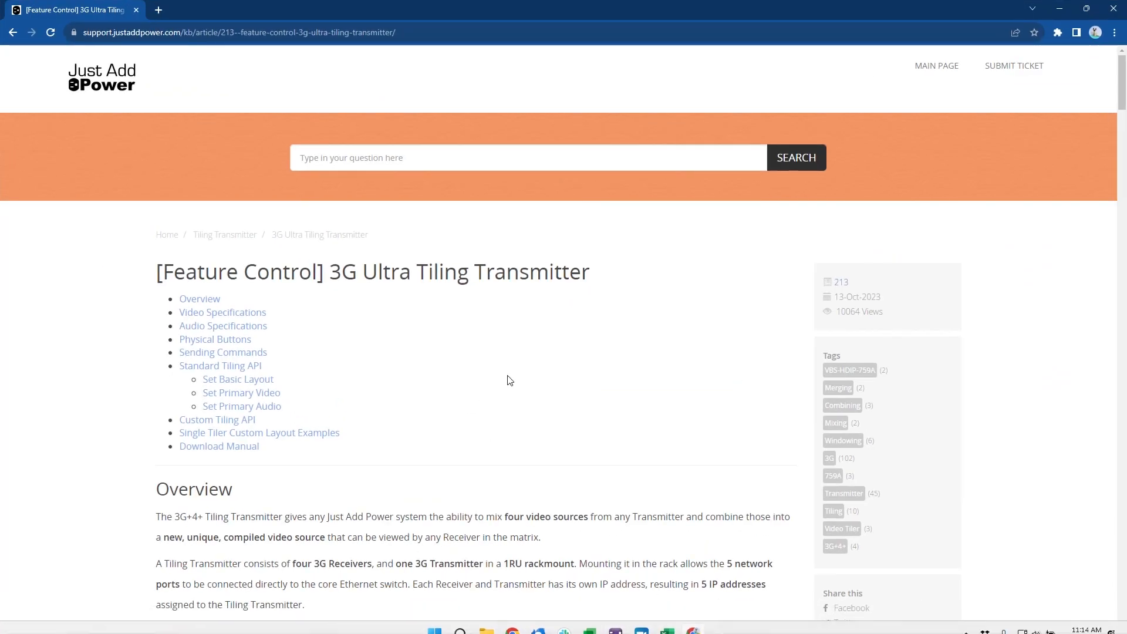
scroll(529, 385, "down", 20)
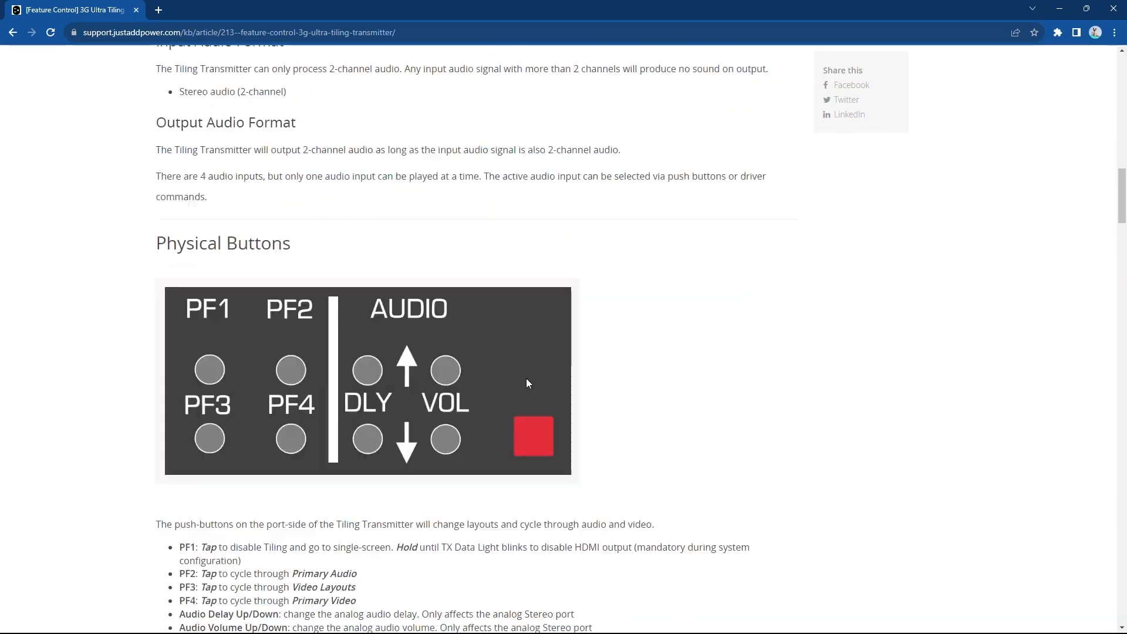
scroll(530, 383, "down", 9)
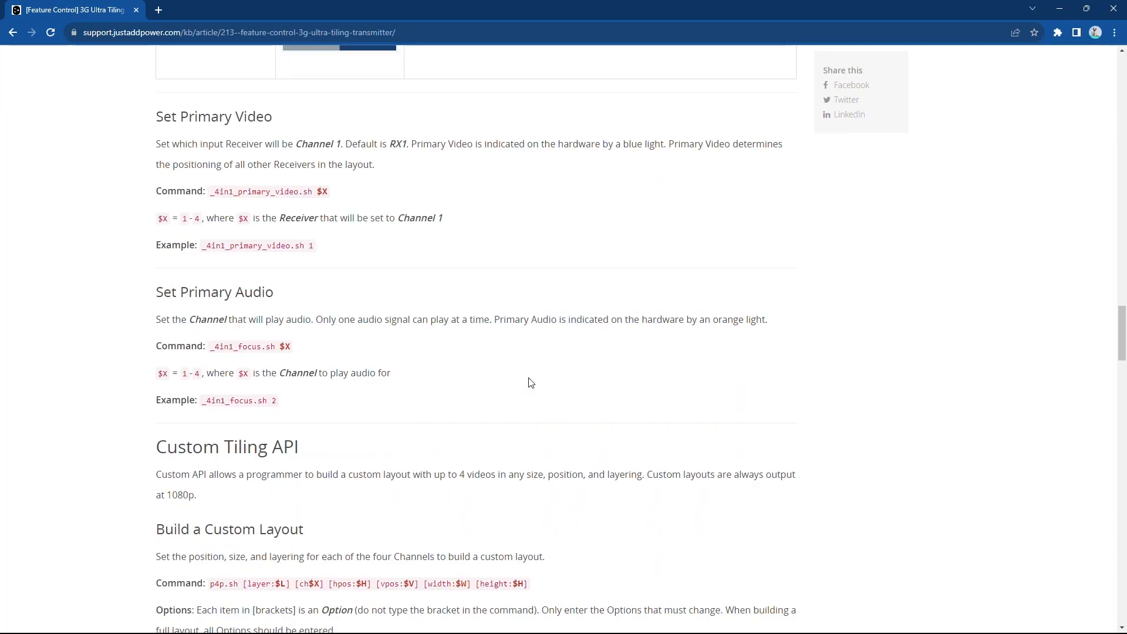
scroll(528, 376, "up", 20)
scroll(525, 366, "up", 15)
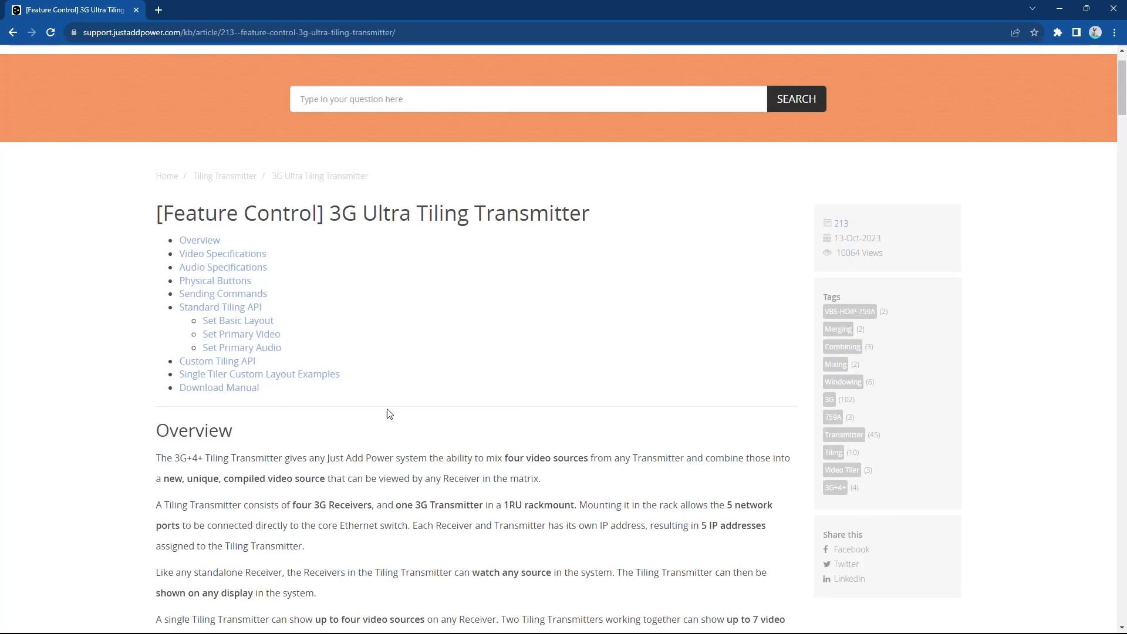
left_click(213, 365)
scroll(435, 297, "down", 20)
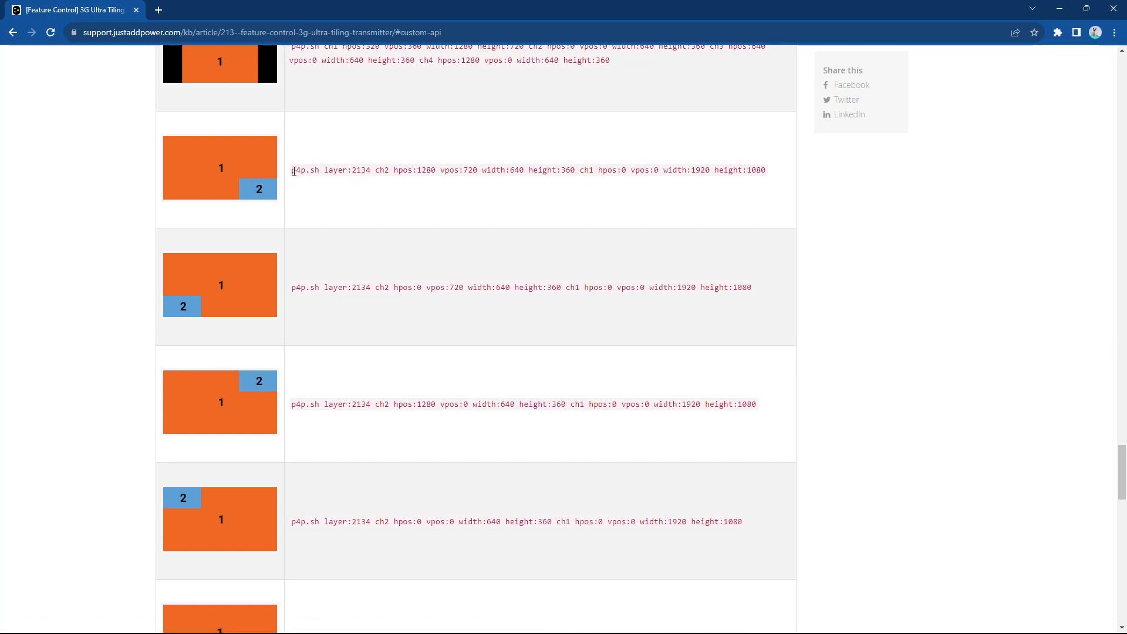
Examine the ch2 horizontal and vertical position values in the example command with the inset in the lower-right corner
left_click_drag(293, 171, 475, 170)
left_click(475, 170)
left_click_drag(376, 169, 573, 170)
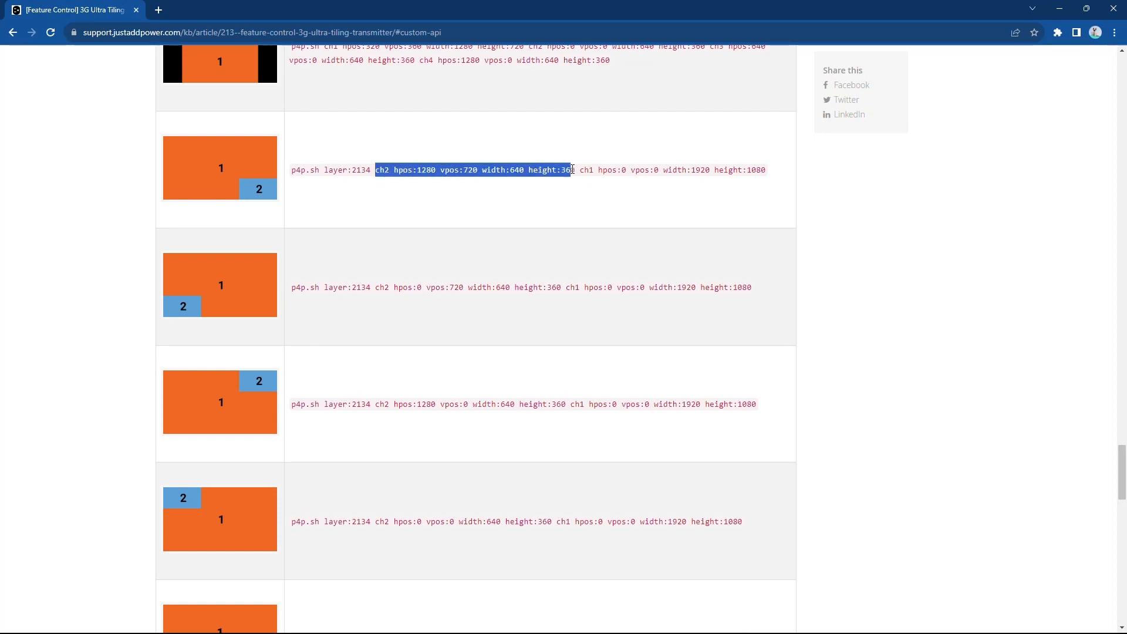
left_click(418, 170)
double_click(417, 170)
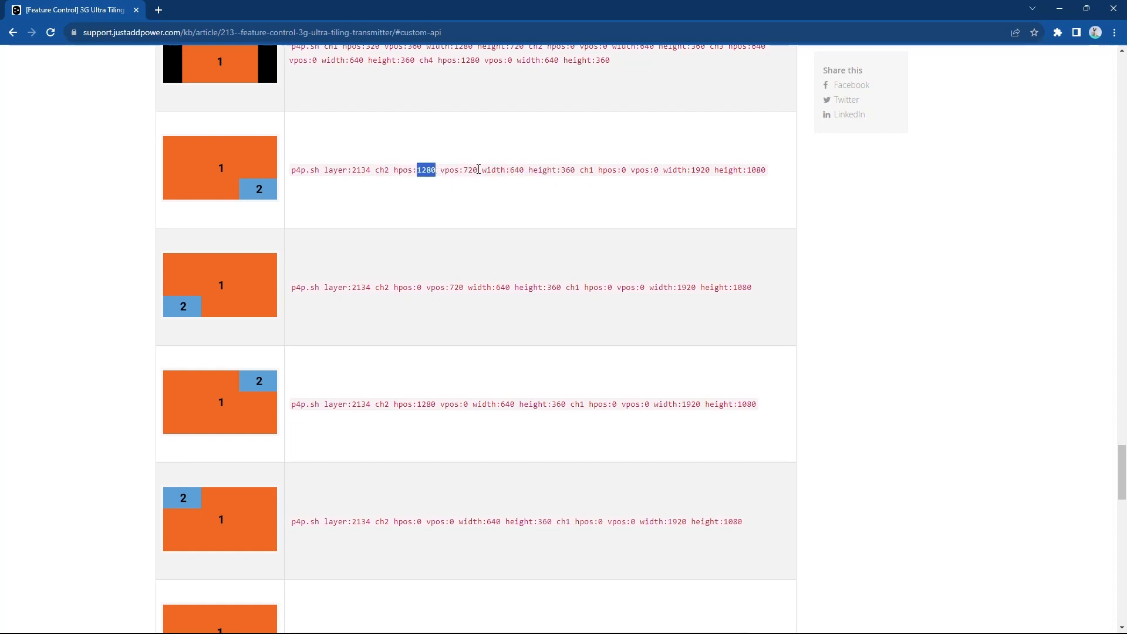
double_click(476, 170)
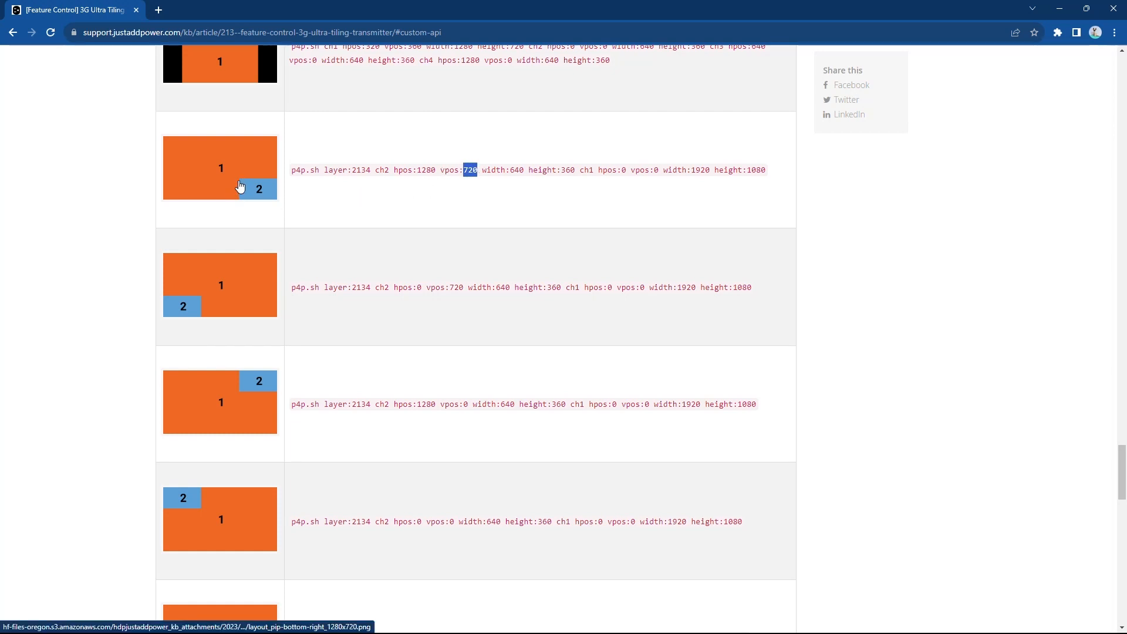
Switch back to Integration Designer and set the Primary Video +1 command's starting pixel position to 1280,720
key("alt+Tab")
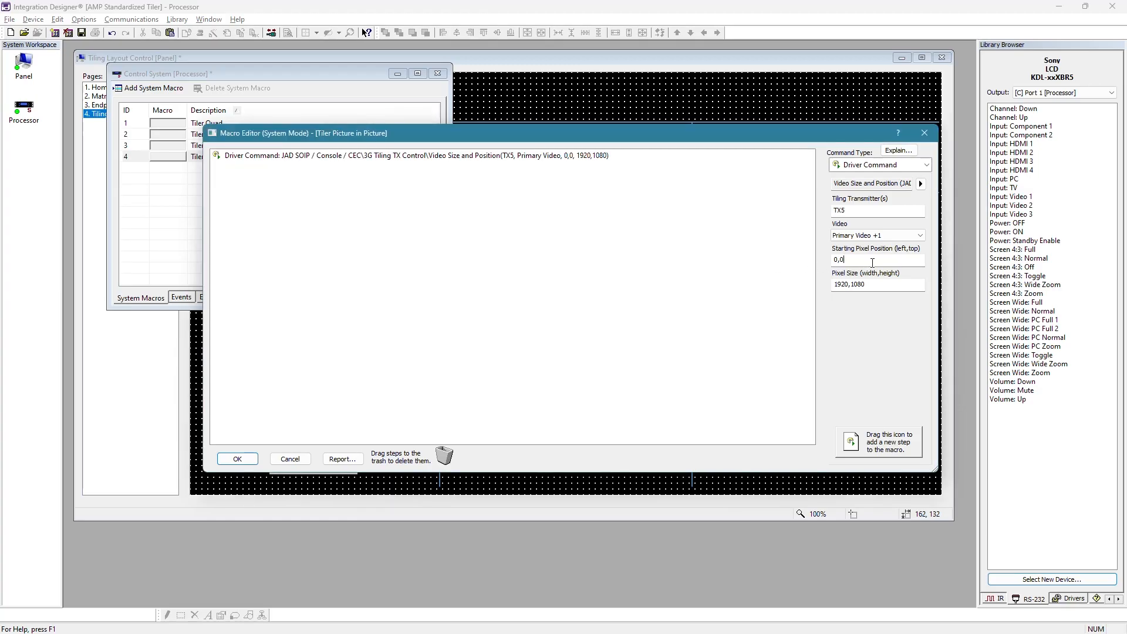
left_click_drag(872, 263, 748, 280)
type("1280,720")
Check the example's ch2 size in the browser article, set the pixel size to 640,360 in Integration Designer, and add the command to the macro
key("alt+Tab")
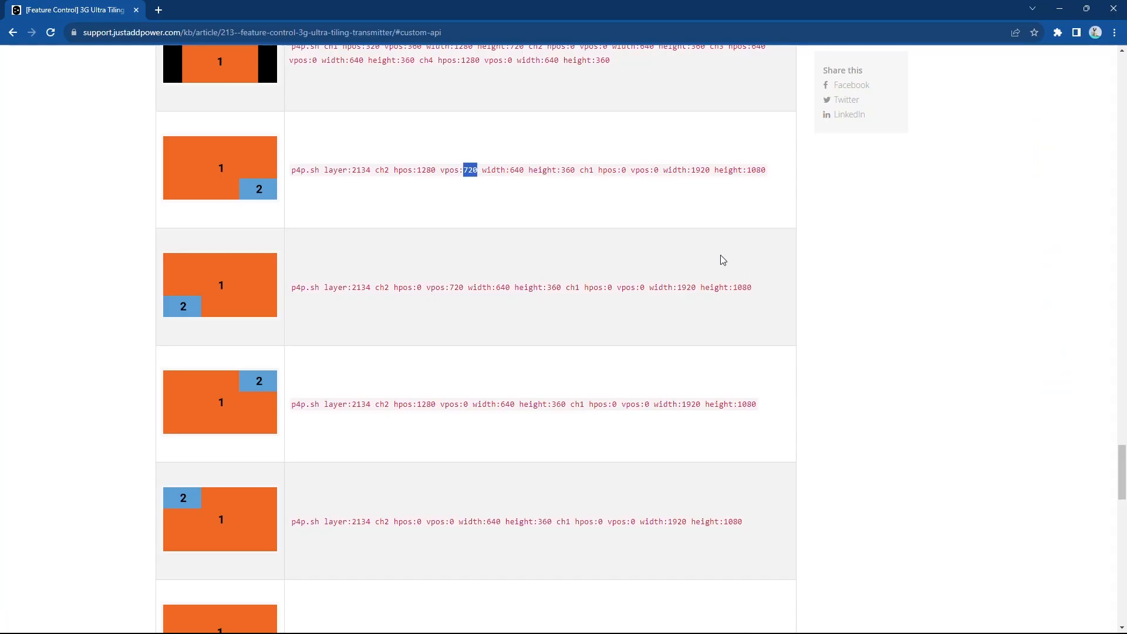
left_click_drag(524, 170, 578, 169)
key("alt+Tab")
double_click(878, 282)
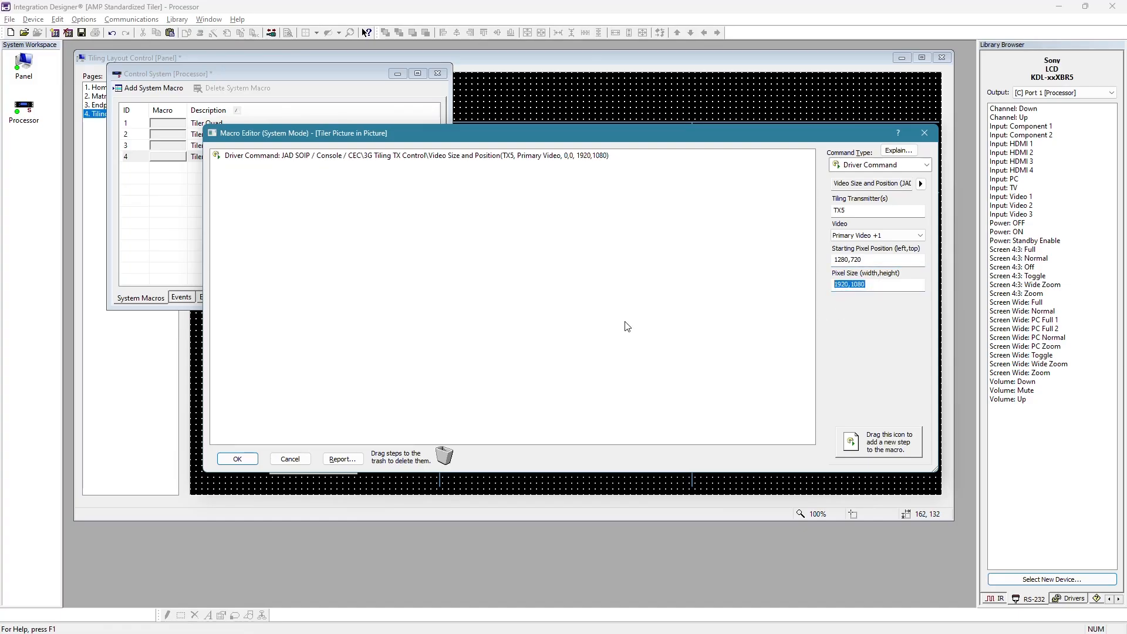
type("640,360")
mouse_move(563, 138)
left_mouse_down()
mouse_move(563, 458)
mouse_move(563, 152)
left_mouse_up()
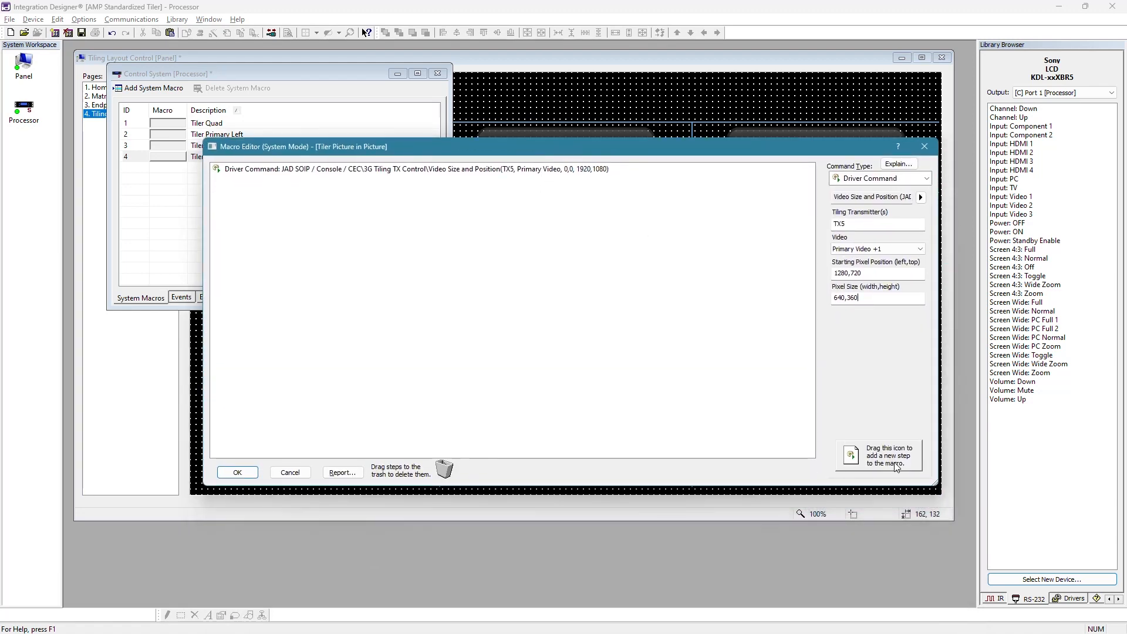
left_click_drag(893, 467, 421, 334)
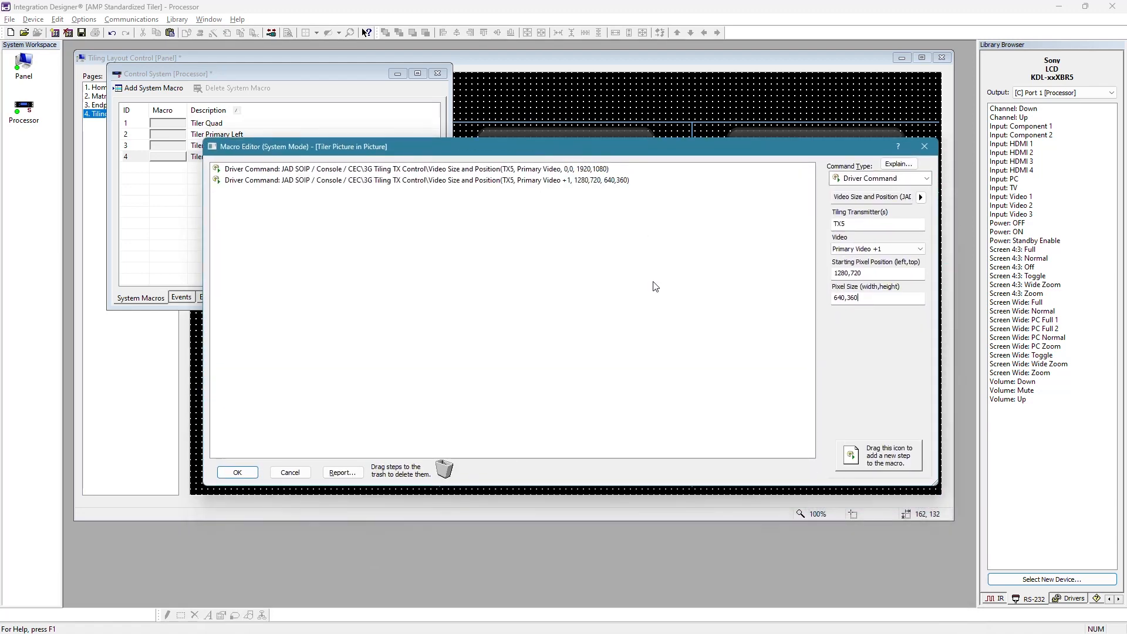
Choose the JAD SOIP / Console / CEC driver's 3G Tiling TX Control Video Layering command and set its tiling transmitter to TX5
left_click_drag(642, 146, 659, 359)
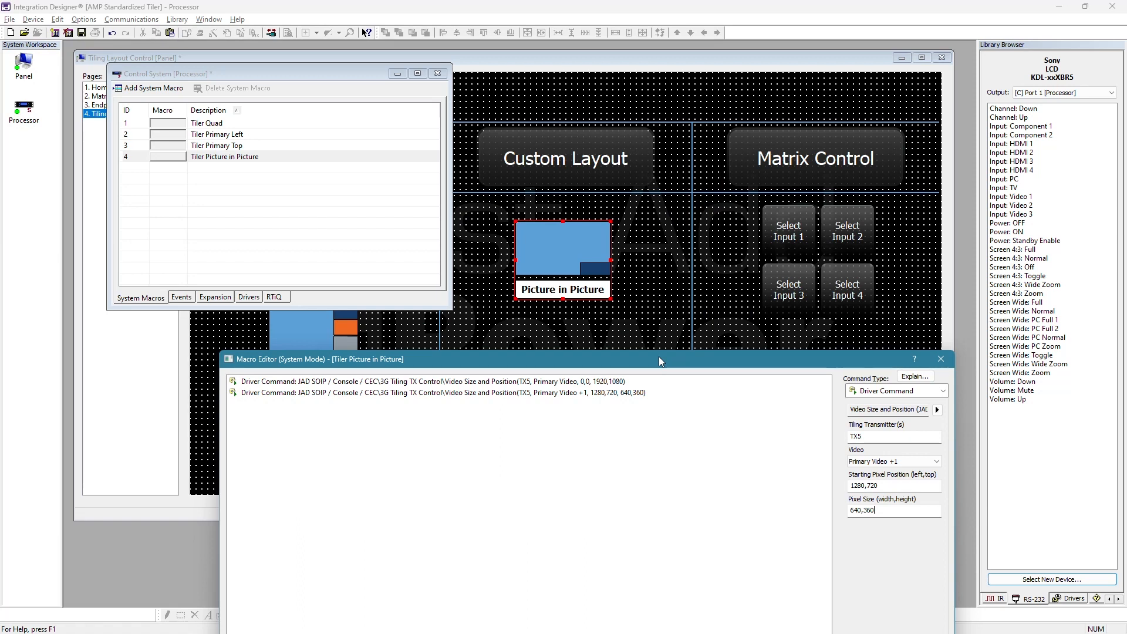
left_click_drag(659, 357, 661, 318)
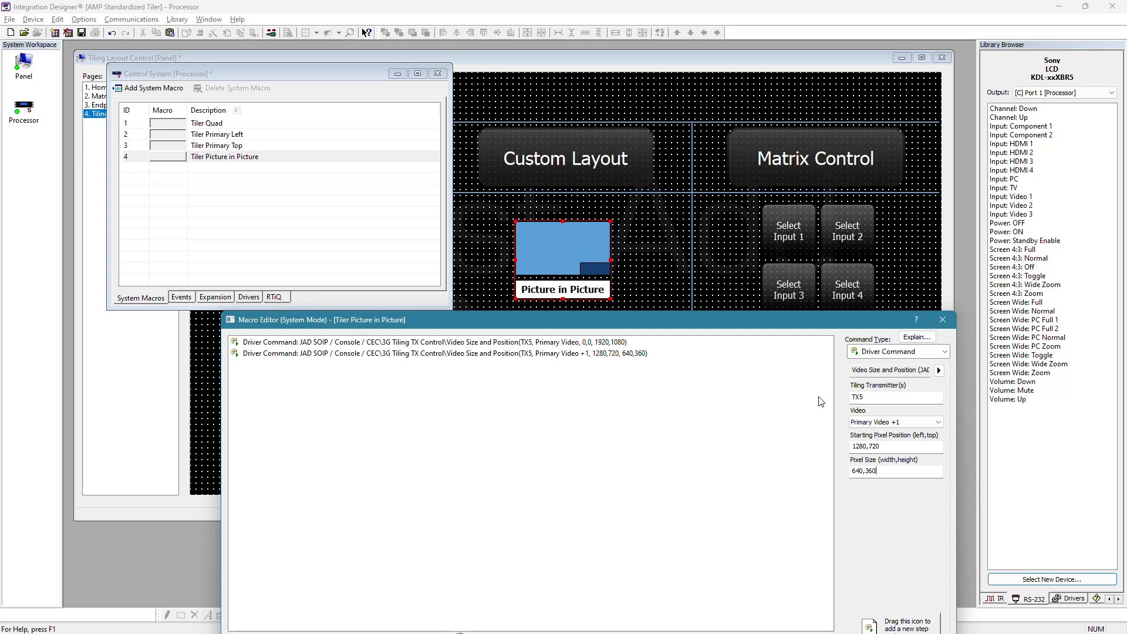
left_click_drag(830, 321, 815, 219)
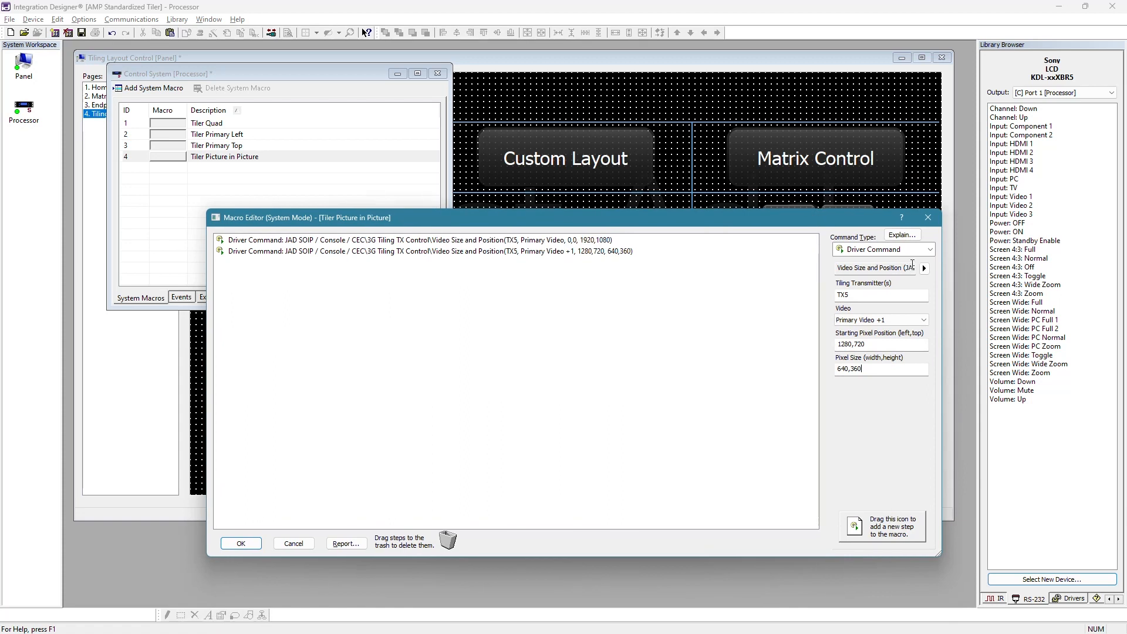
left_click(925, 268)
mouse_move(1002, 284)
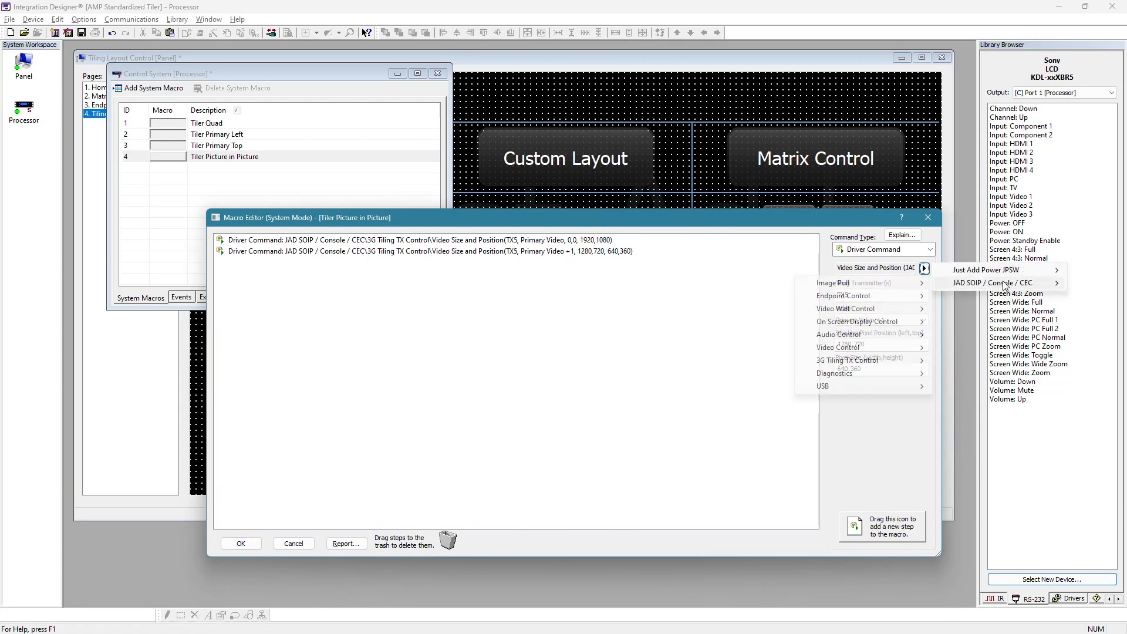
mouse_move(854, 362)
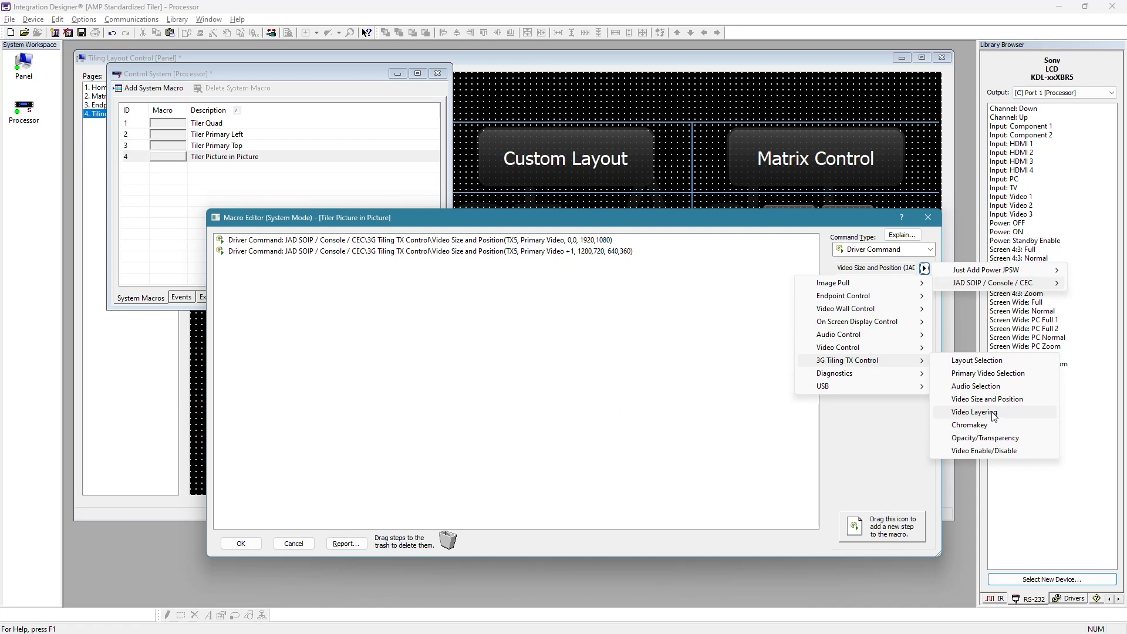
left_click(975, 412)
double_click(875, 296)
type("T")
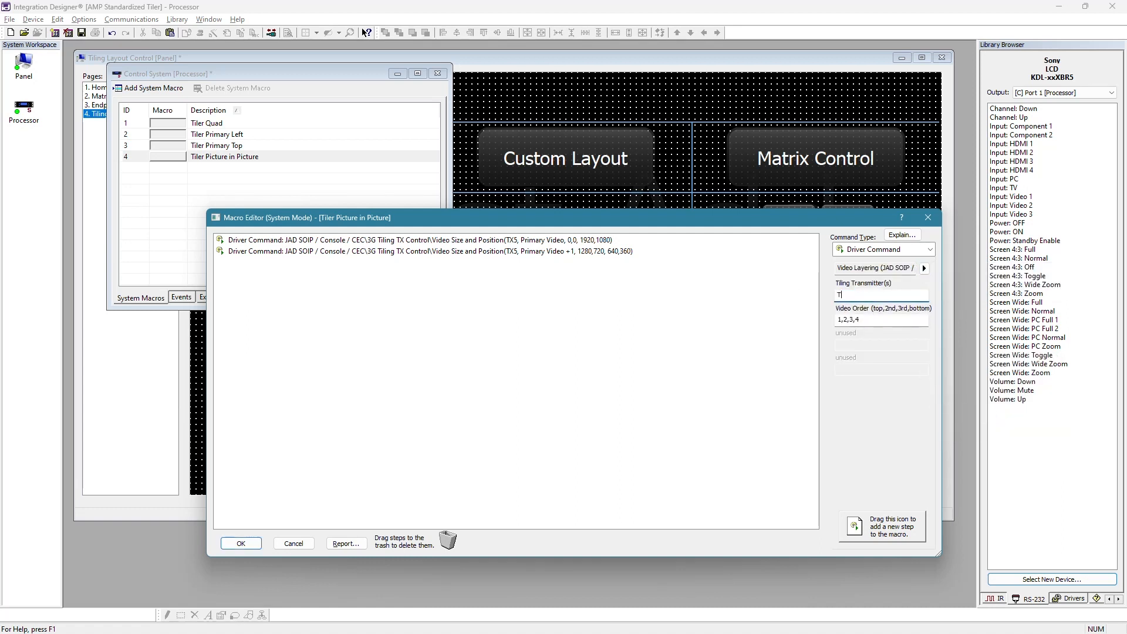
type("X5")
Set the layering command's video order to 2,1,3,4 and add it to the Tiler Picture in Picture macro
double_click(865, 320)
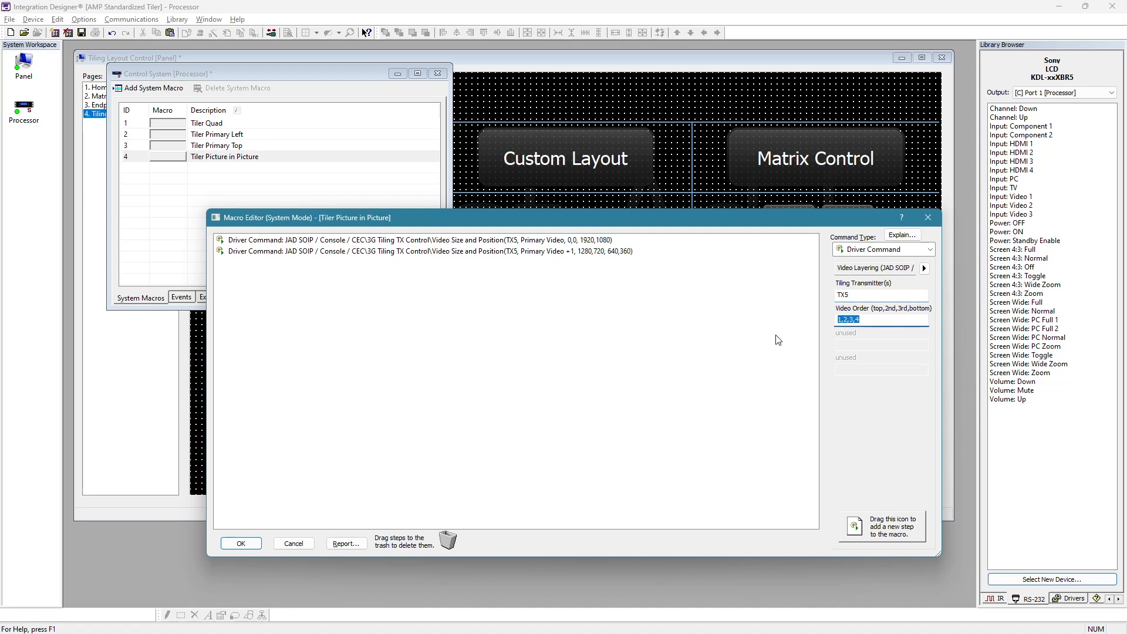
type("2,1")
left_click_drag(873, 533, 531, 339)
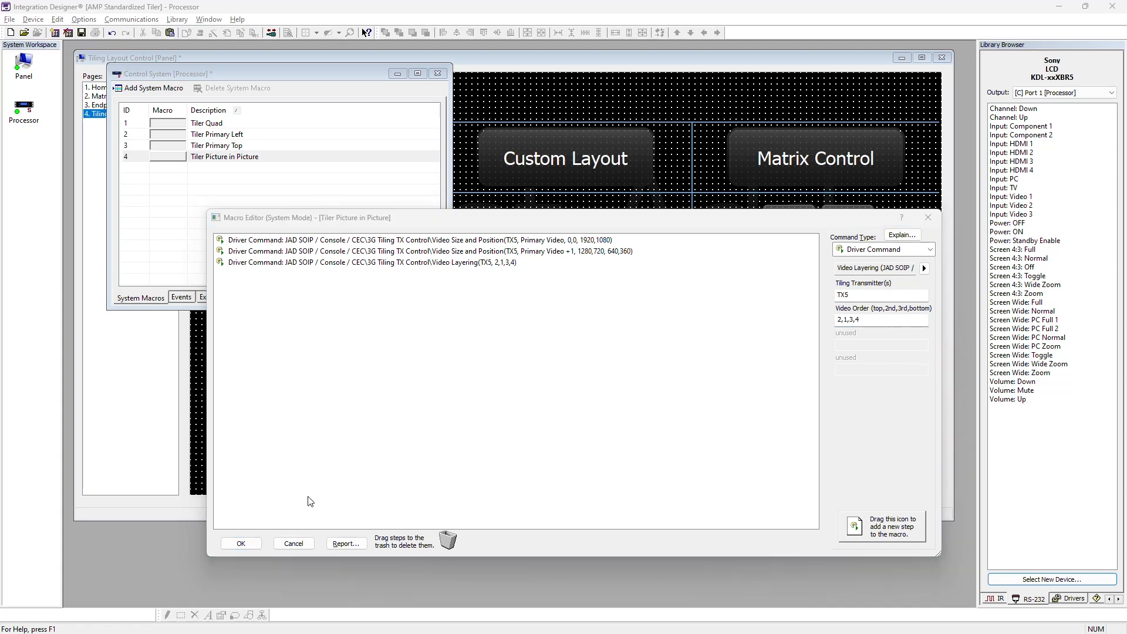
left_click(241, 543)
Create a macro on the panel's Picture in Picture button that runs the Tiler Picture in Picture system macro immediately
left_click(552, 306)
right_click(558, 259)
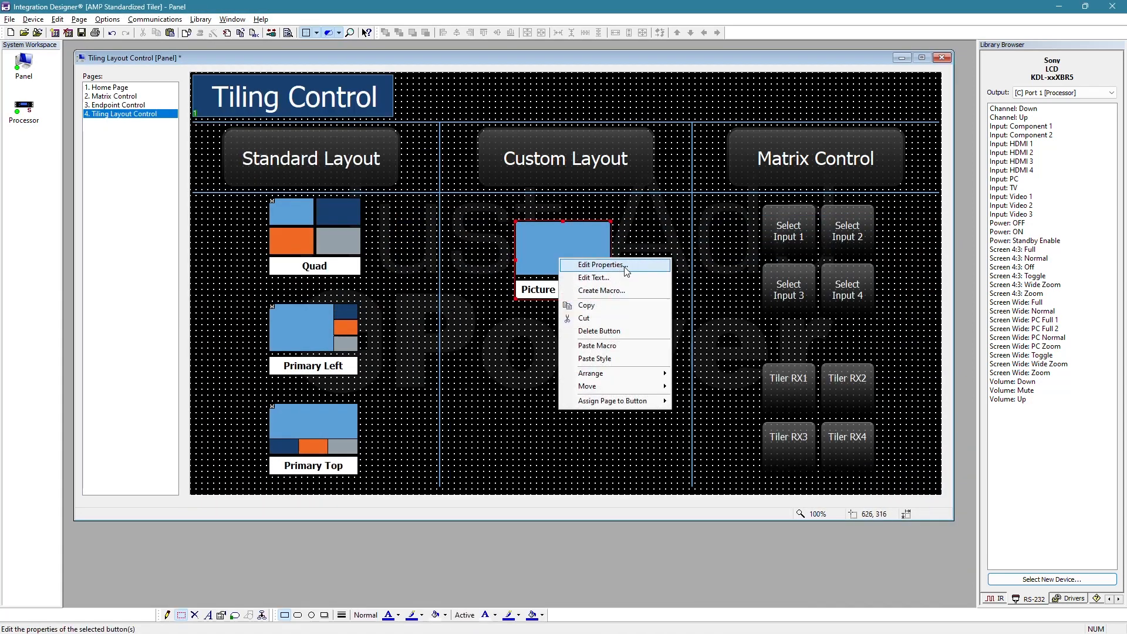
left_click(615, 292)
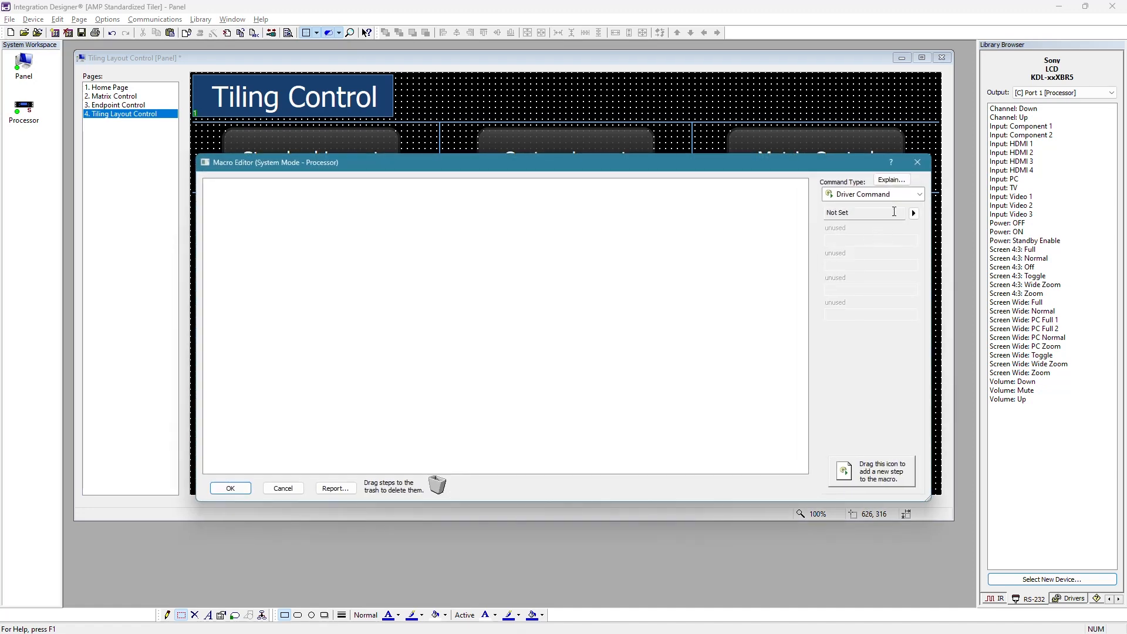
left_click(919, 194)
left_click(855, 353)
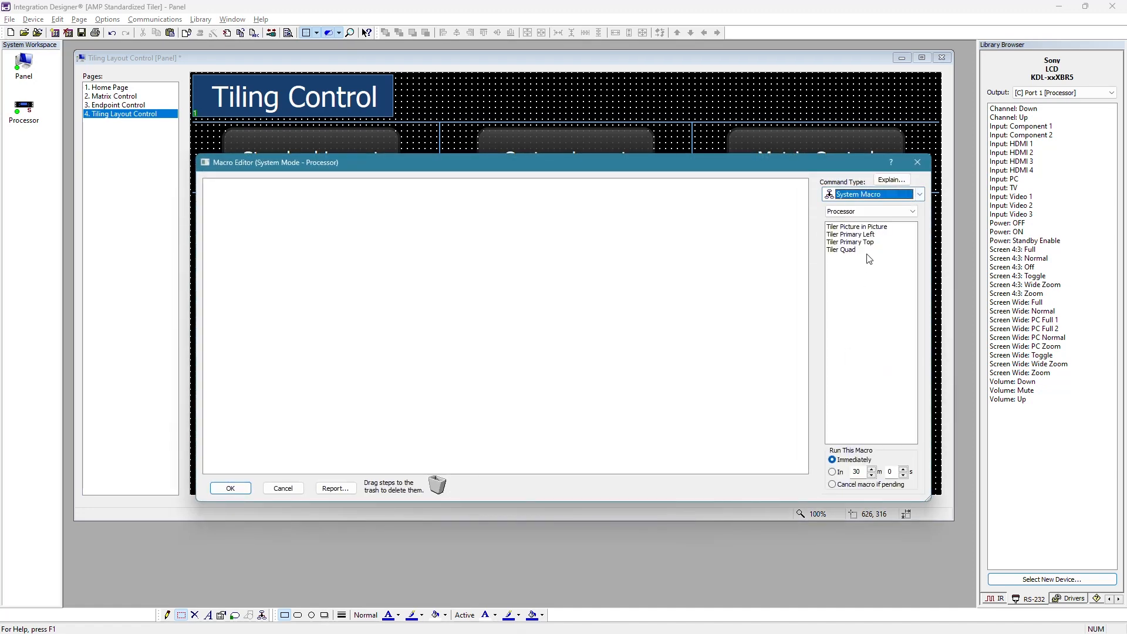
left_click_drag(849, 229, 317, 242)
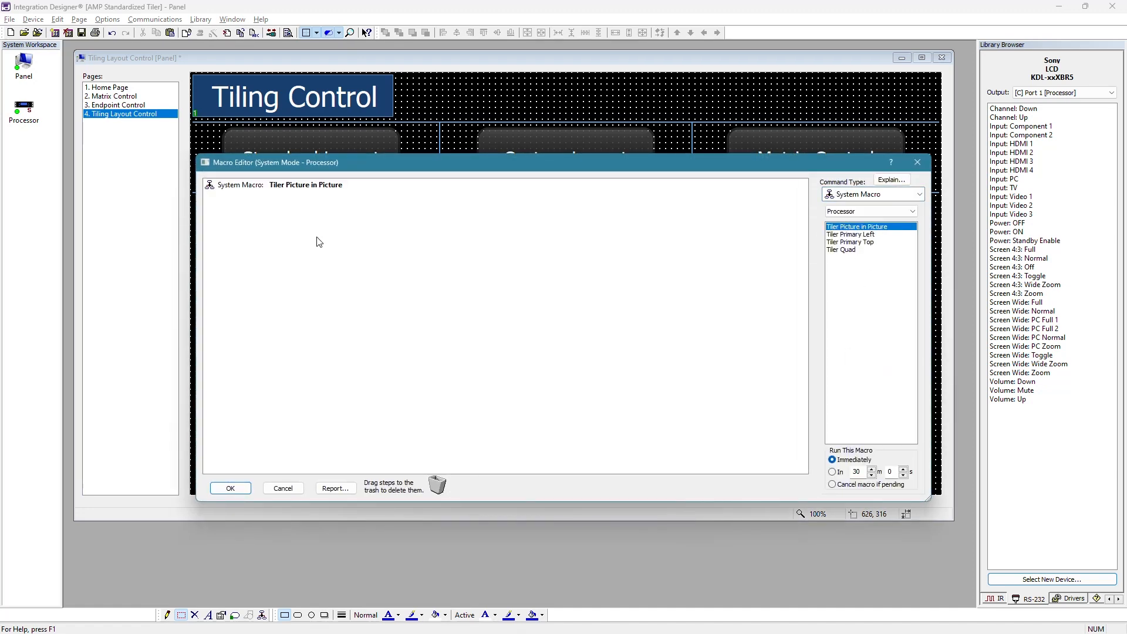
left_click(236, 491)
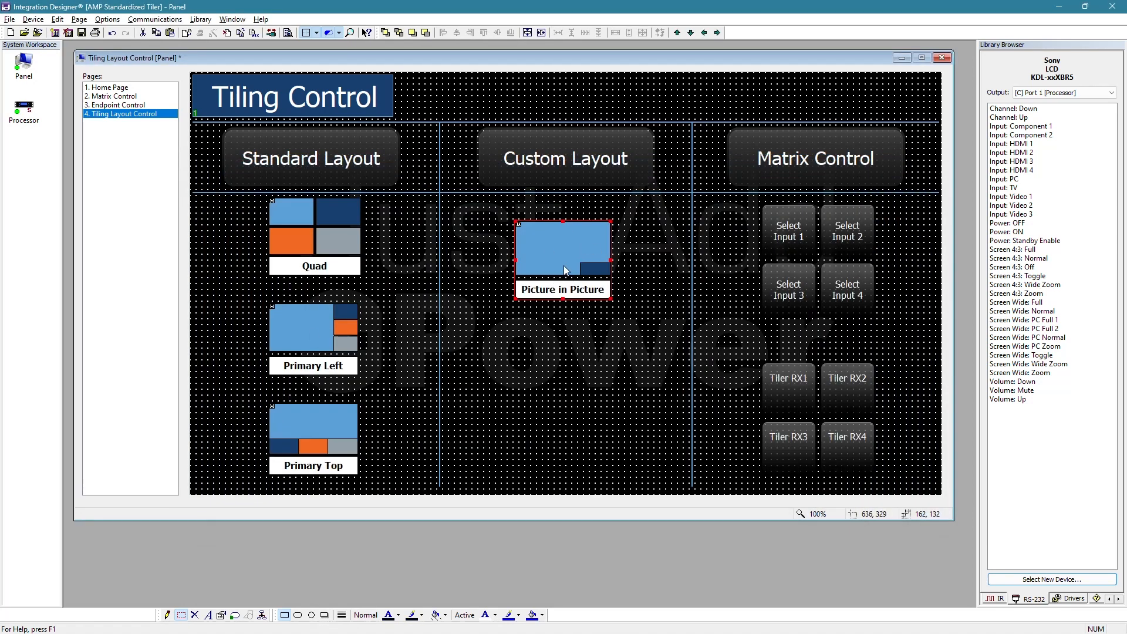
left_click(591, 350)
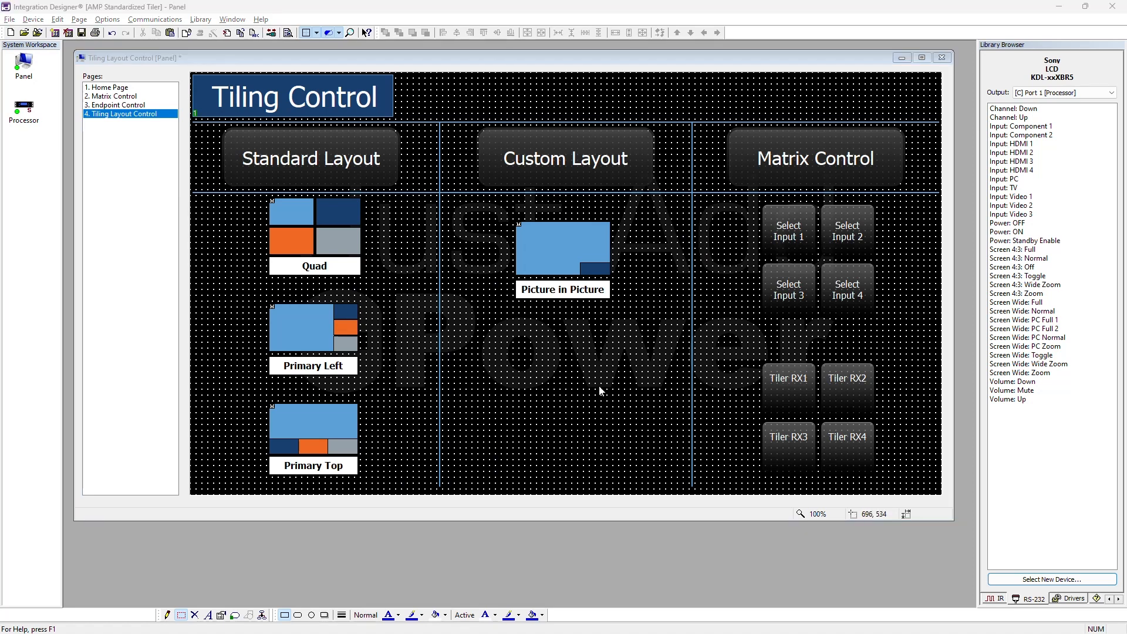
left_click(327, 242)
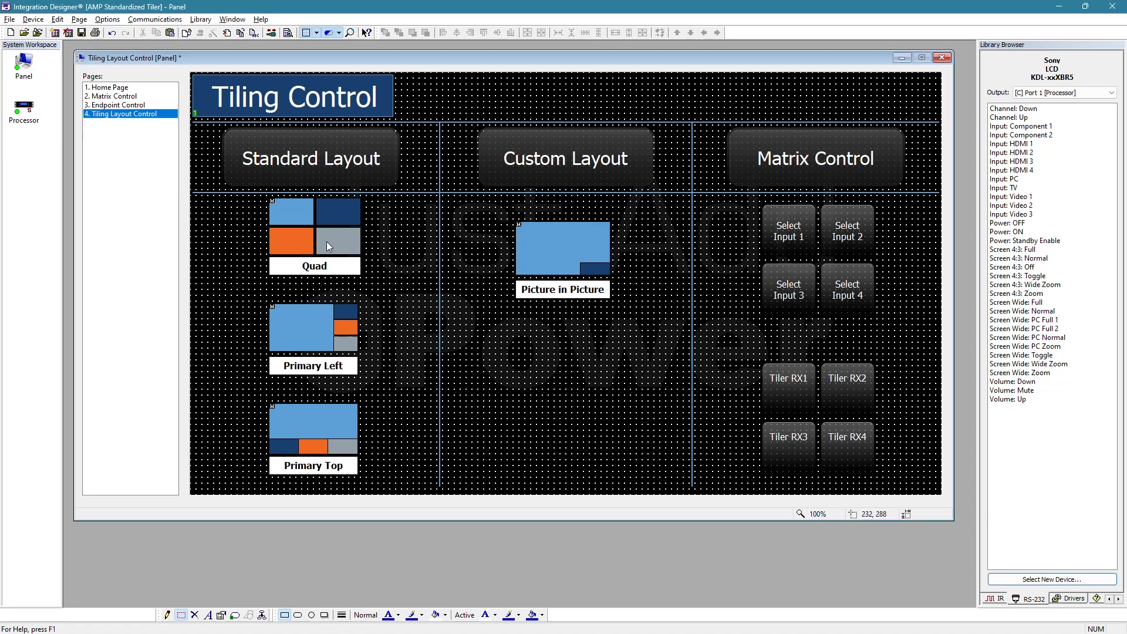
left_click(327, 241)
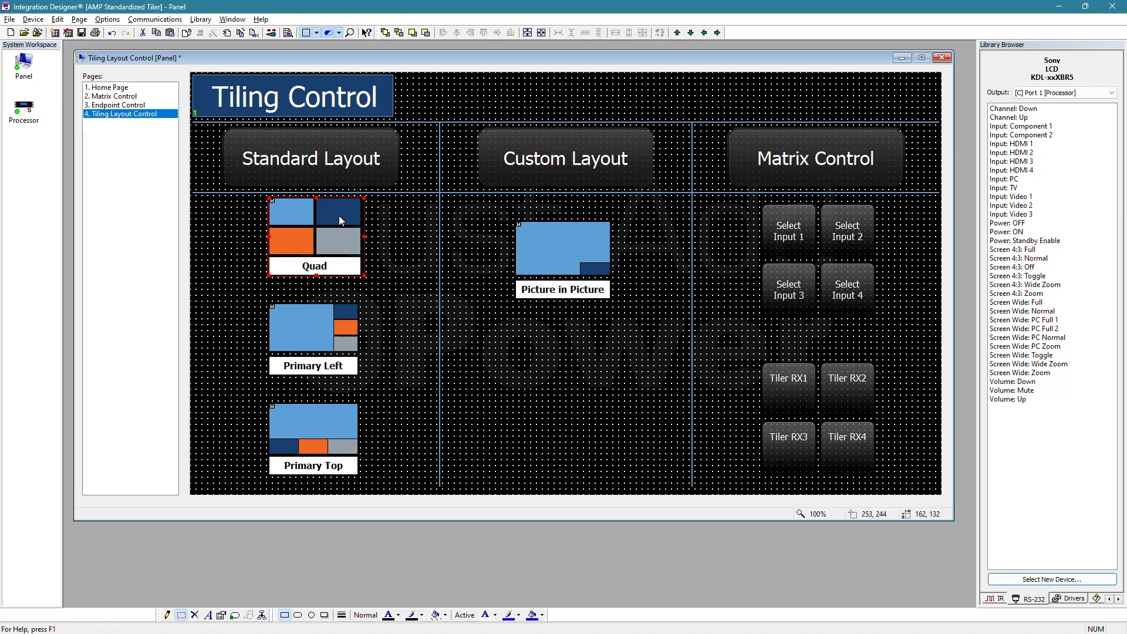
left_click(721, 269)
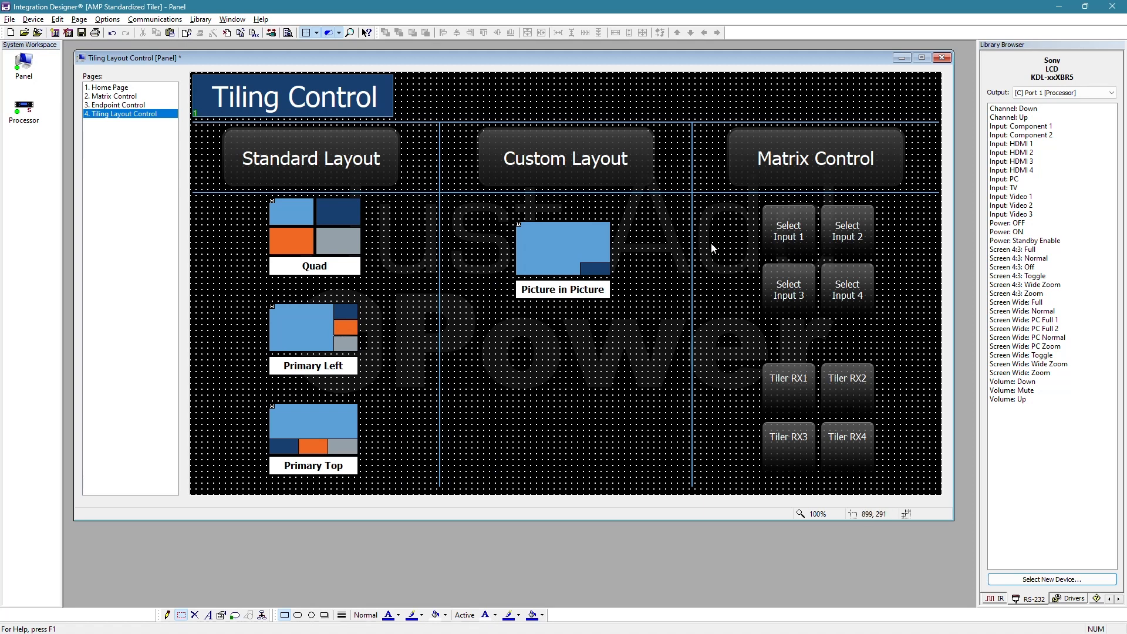
left_click(297, 209)
left_click(722, 261)
Assign the Select Input 1 button the Just Add Power JPSW Select Input command from Select Input then Output, with Chromecast as input
right_click(802, 238)
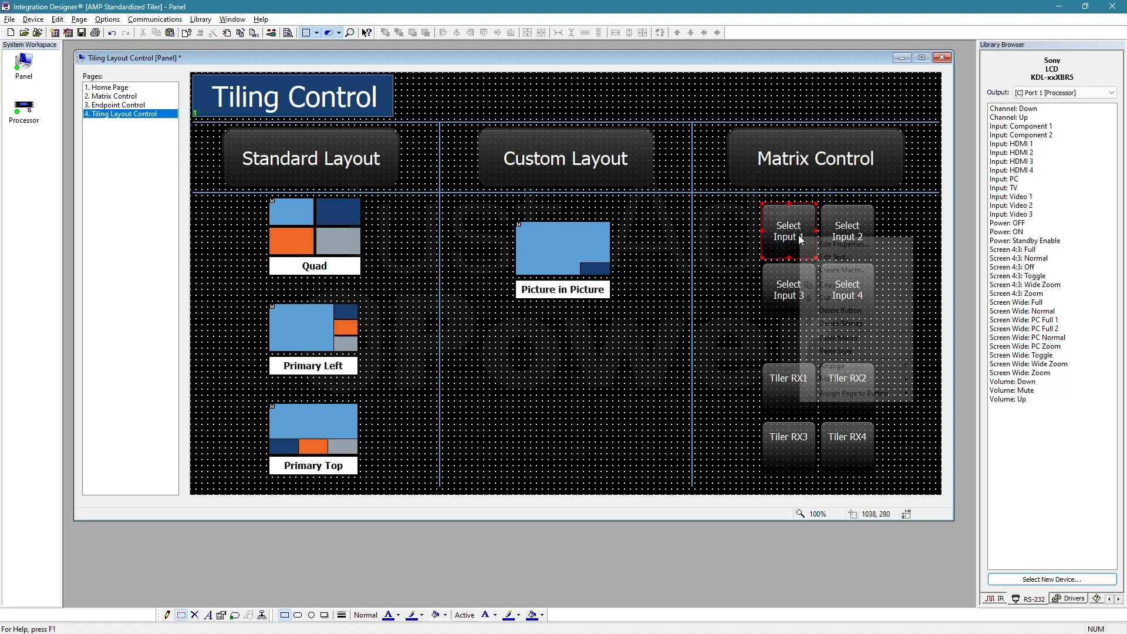
left_click(858, 244)
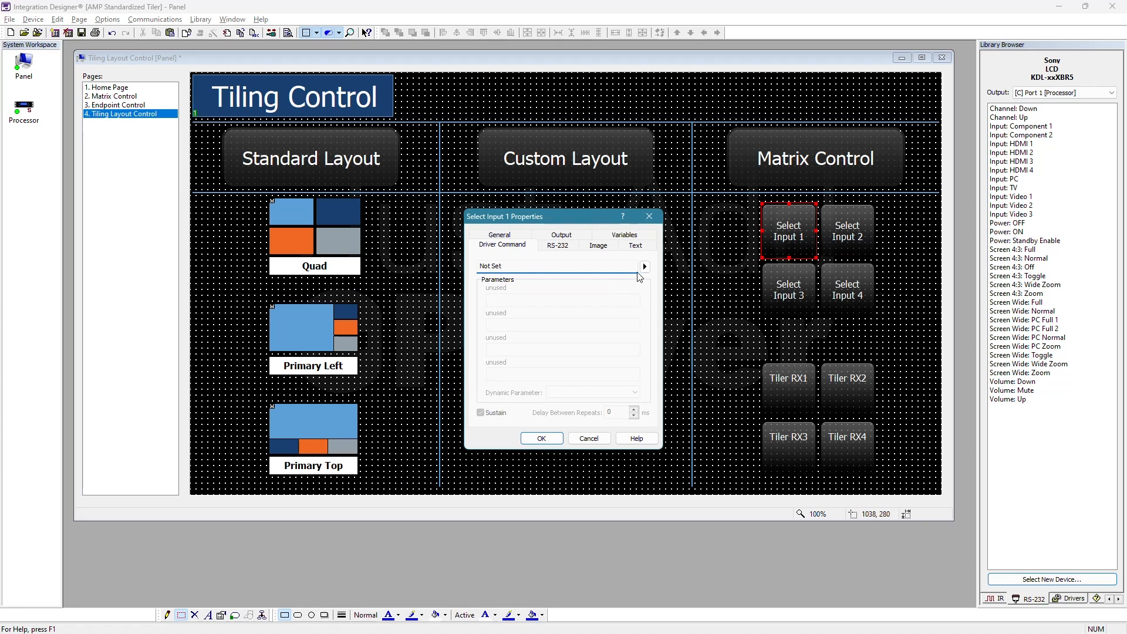
left_click(644, 267)
mouse_move(753, 269)
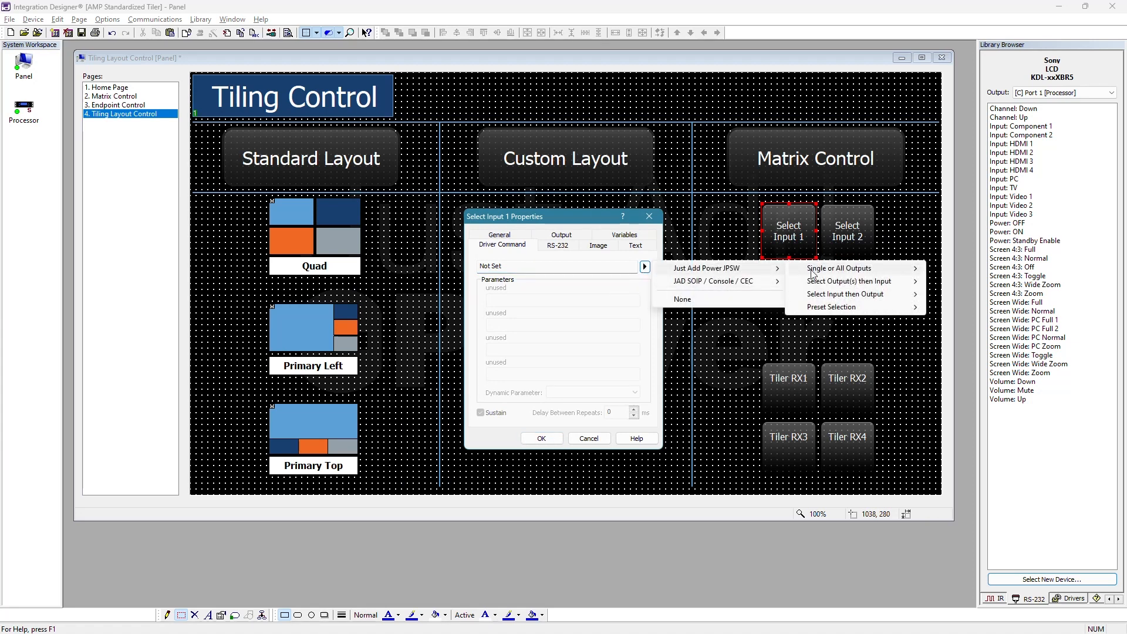
mouse_move(894, 300)
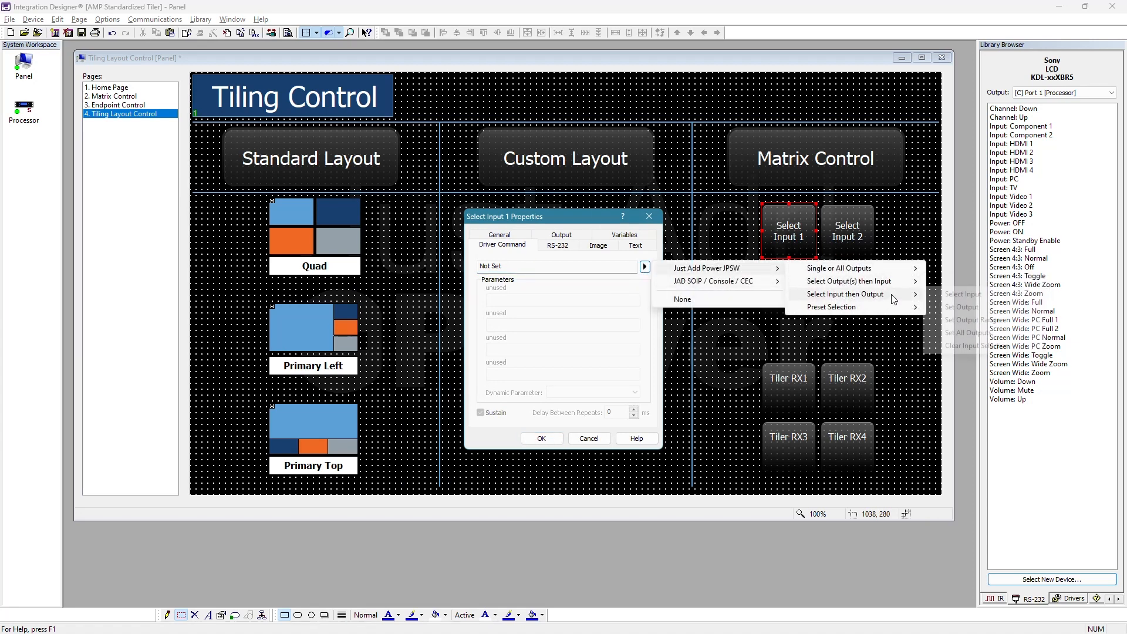
left_click(963, 294)
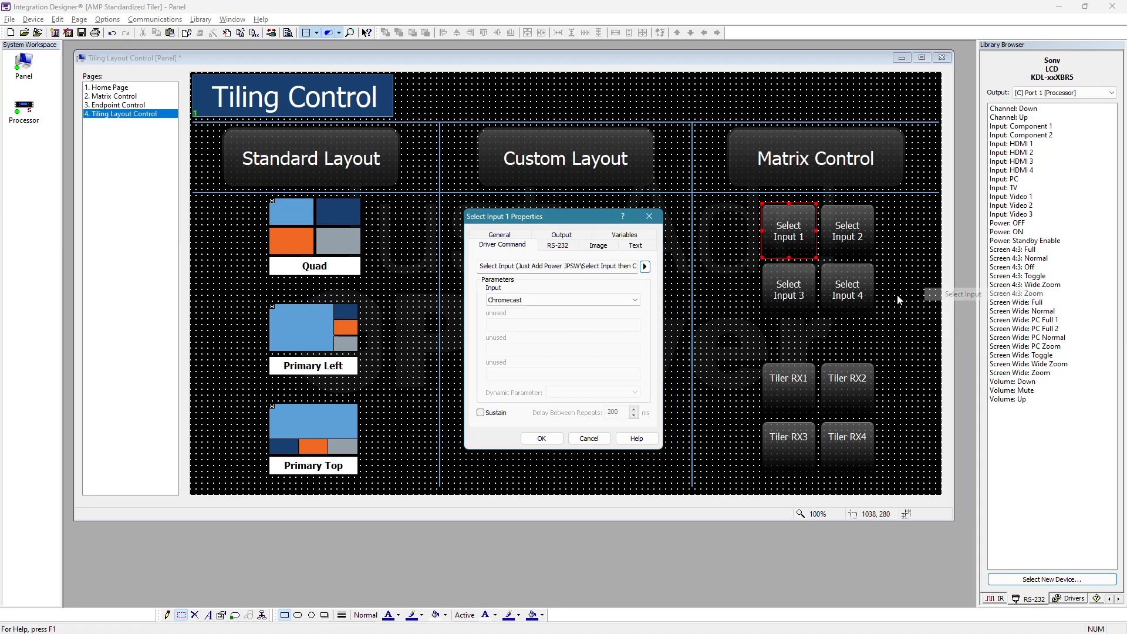
left_click(573, 300)
left_click(573, 301)
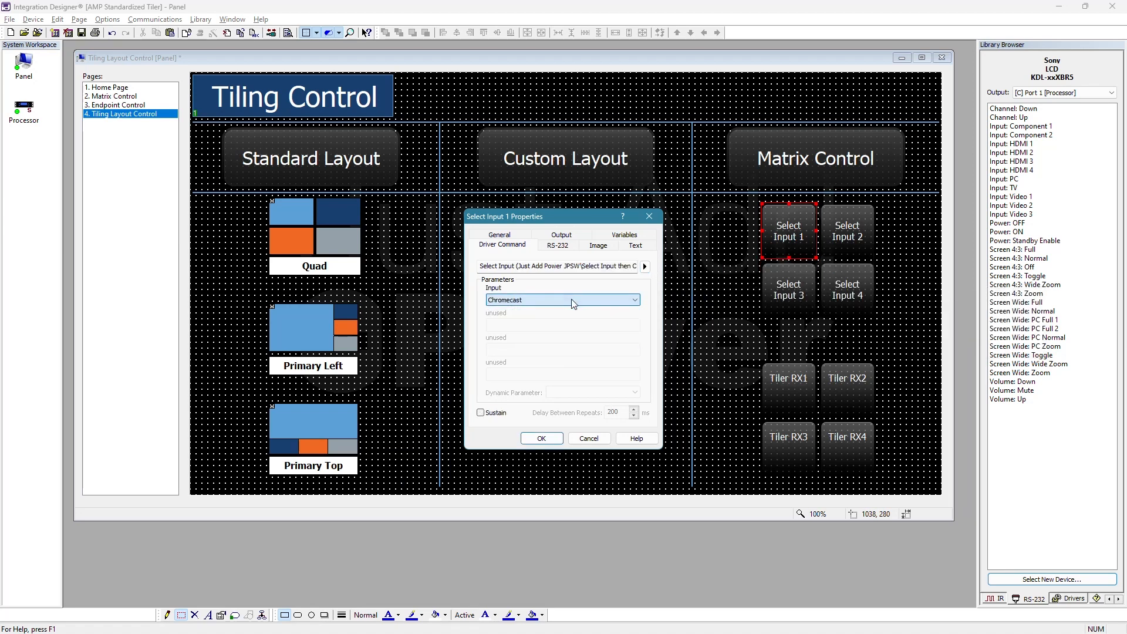
left_click(542, 438)
Copy the Select Input 1 button's command onto the Select Input 2 button and set its input to AppleTV
right_click(793, 234)
left_click(841, 283)
right_click(849, 231)
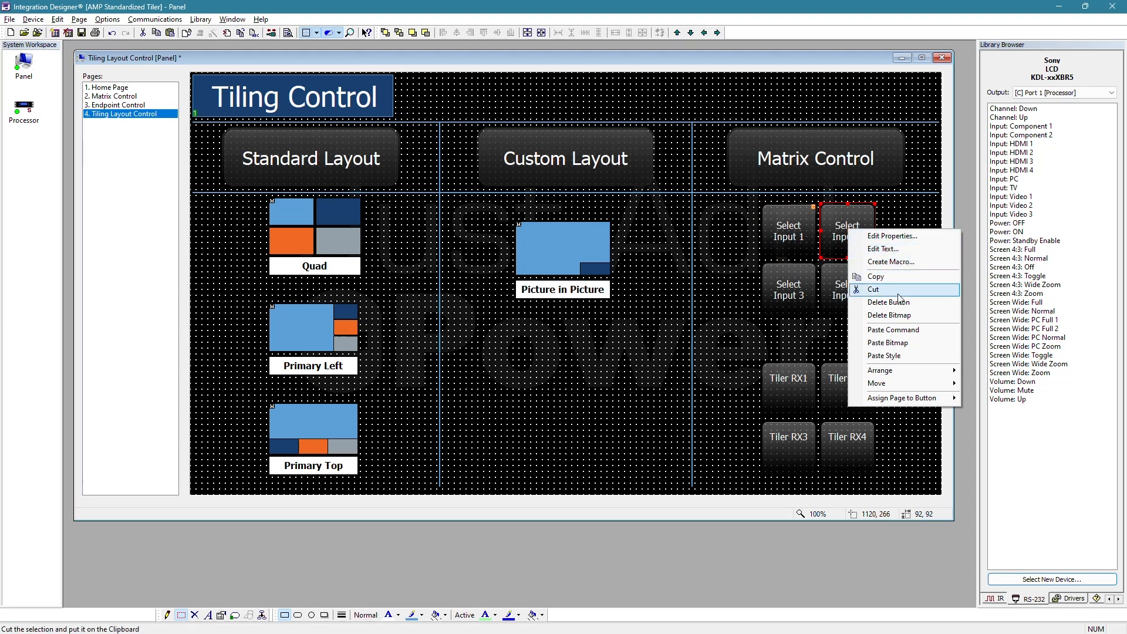
left_click(907, 330)
right_click(863, 250)
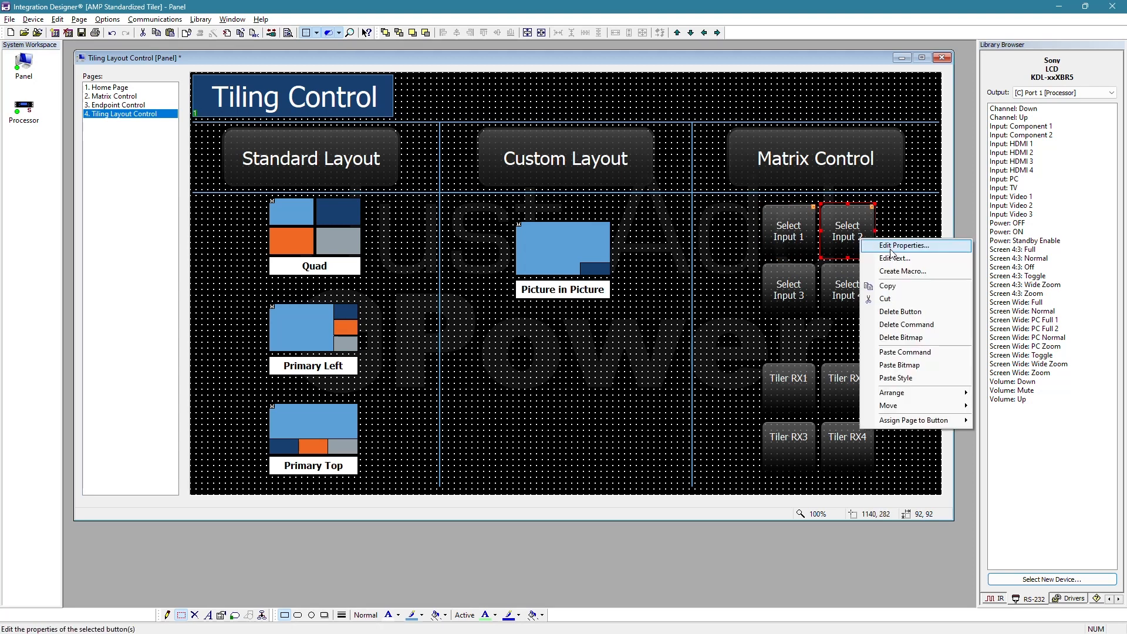
left_click(916, 246)
left_click(589, 300)
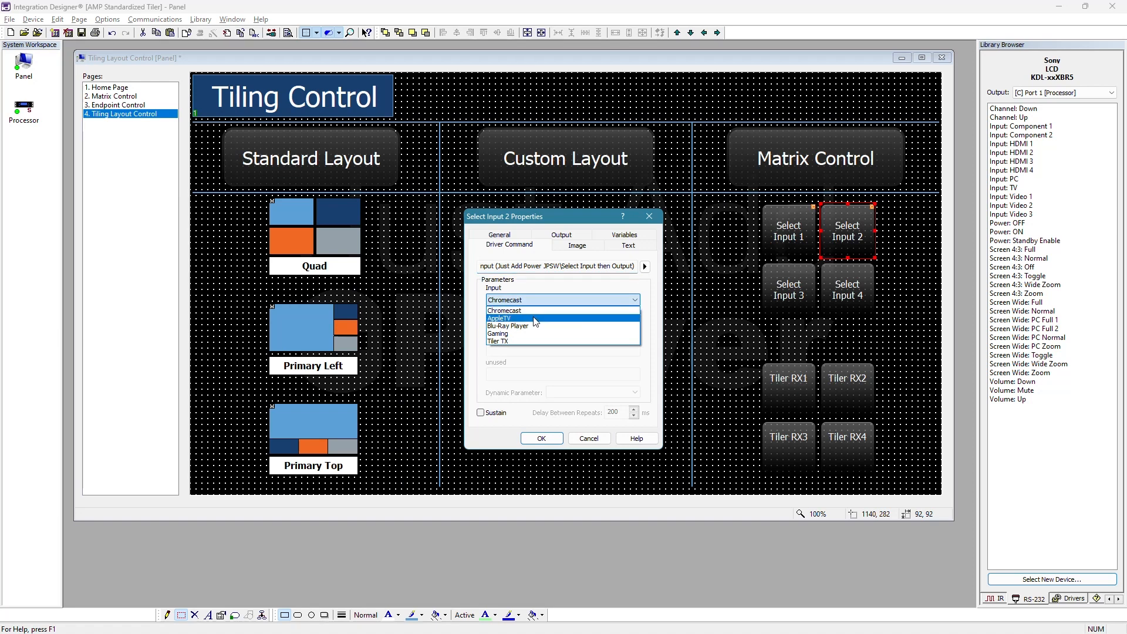
left_click(587, 318)
left_click(542, 439)
Paste the copied command onto the Select Input 3 button and set its input to Blu-Ray Player
right_click(794, 286)
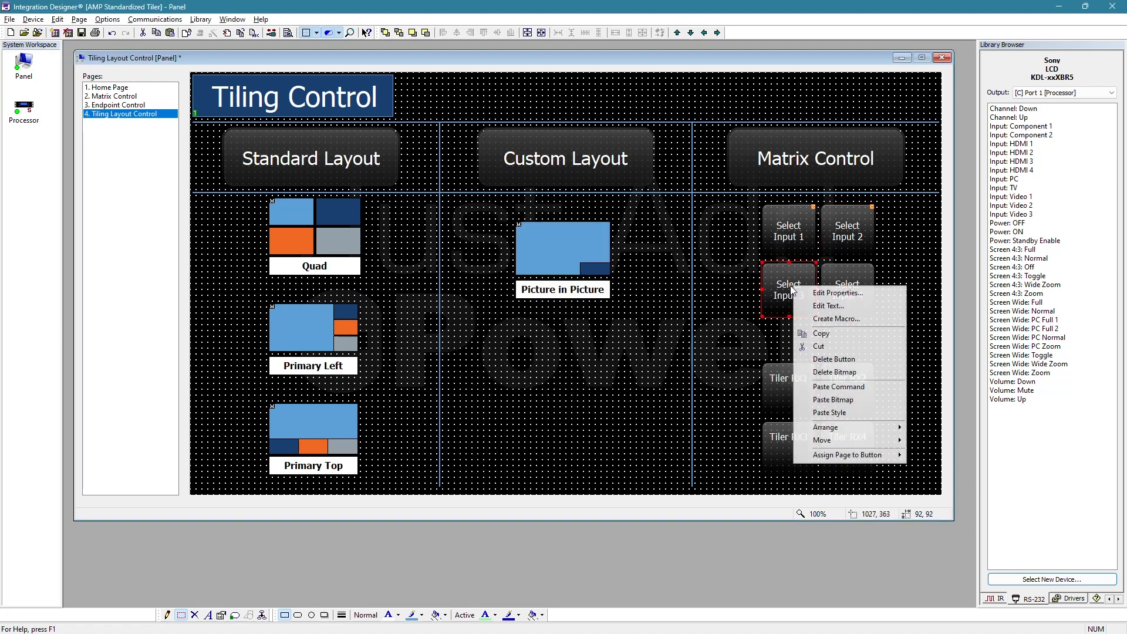
left_click(856, 388)
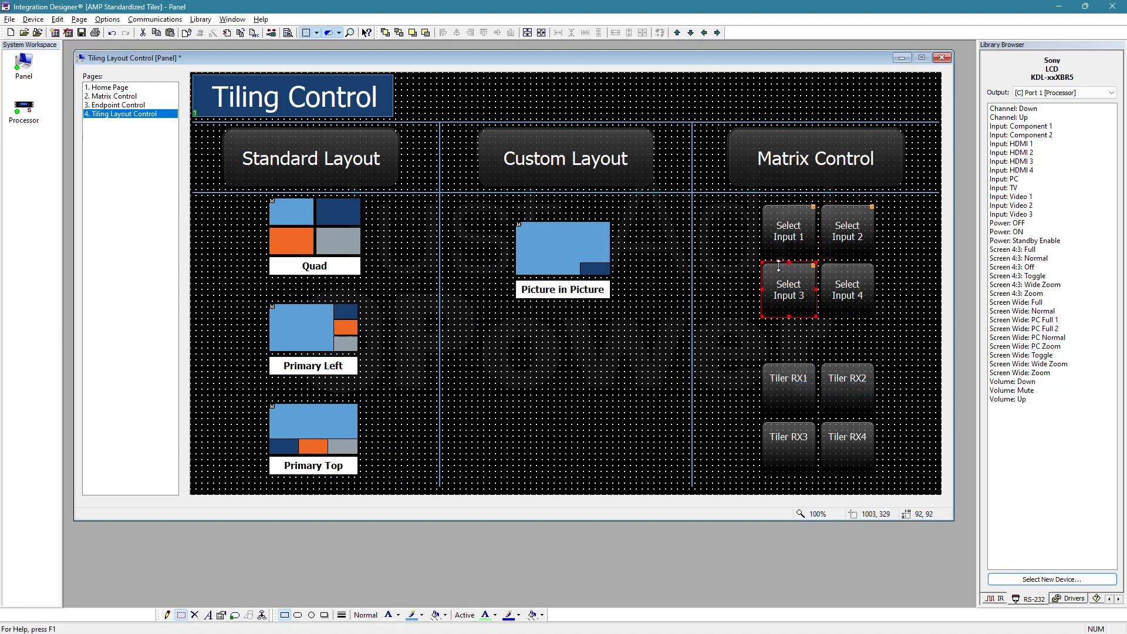
right_click(789, 267)
left_click(822, 271)
left_click(580, 300)
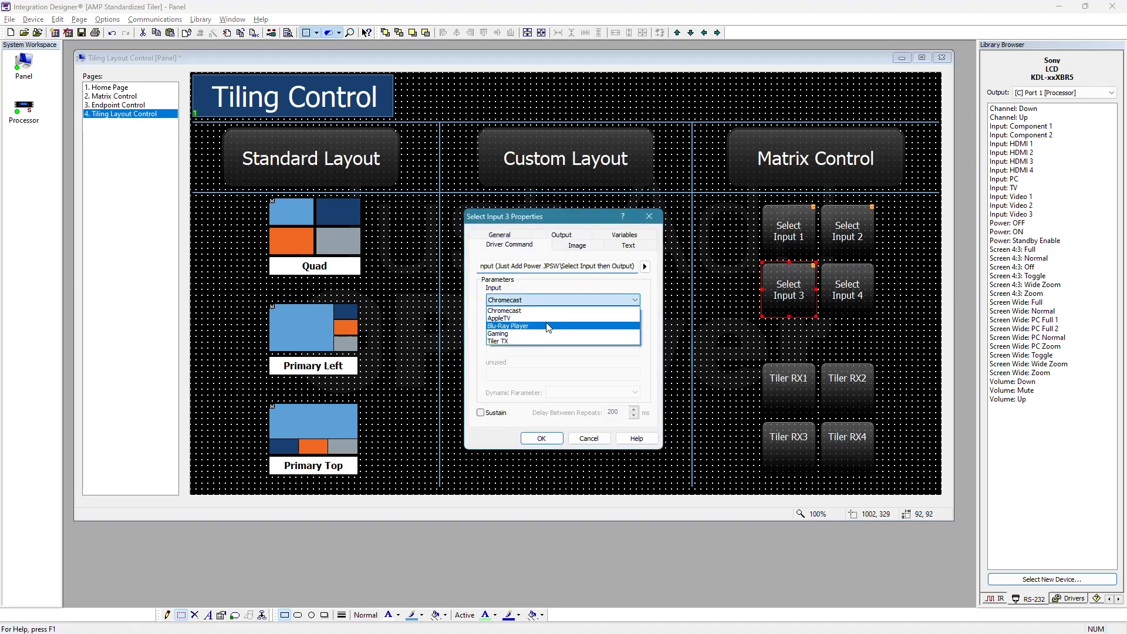
left_click(579, 337)
left_click(542, 439)
Paste the copied command onto the Select Input 4 button and select the input source for that button
right_click(854, 283)
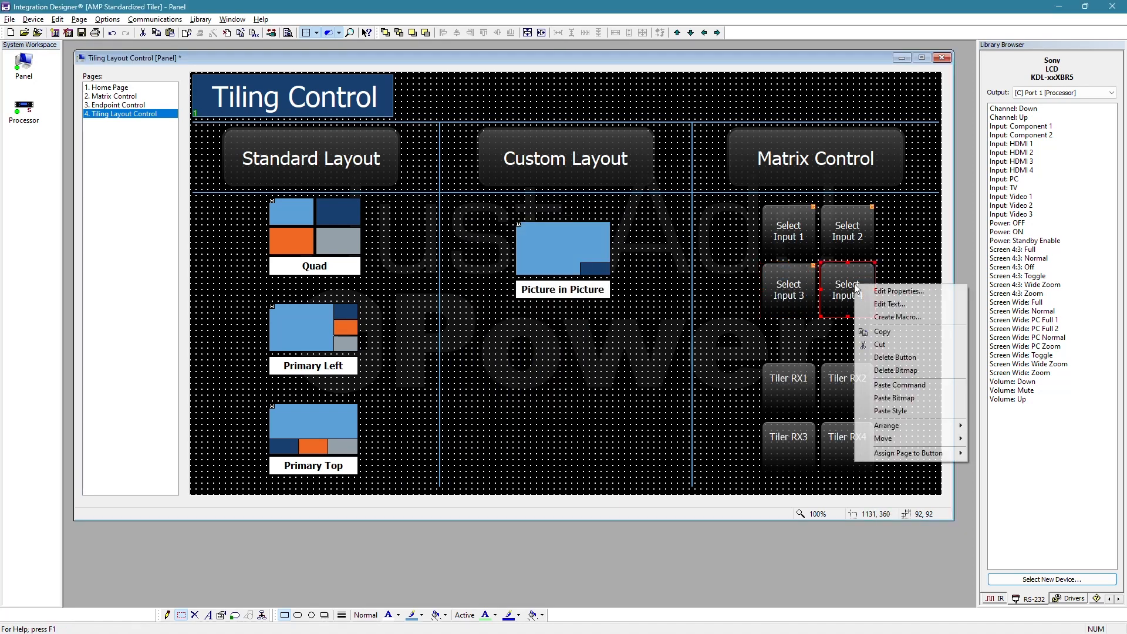
left_click(907, 385)
right_click(833, 276)
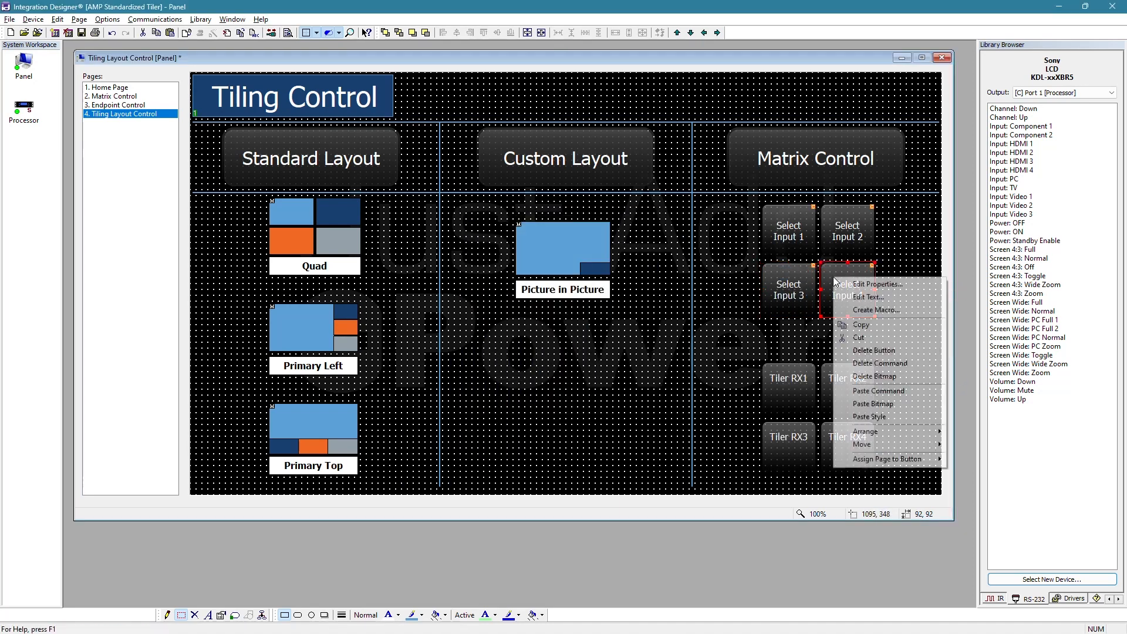
left_click(845, 287)
left_click(546, 300)
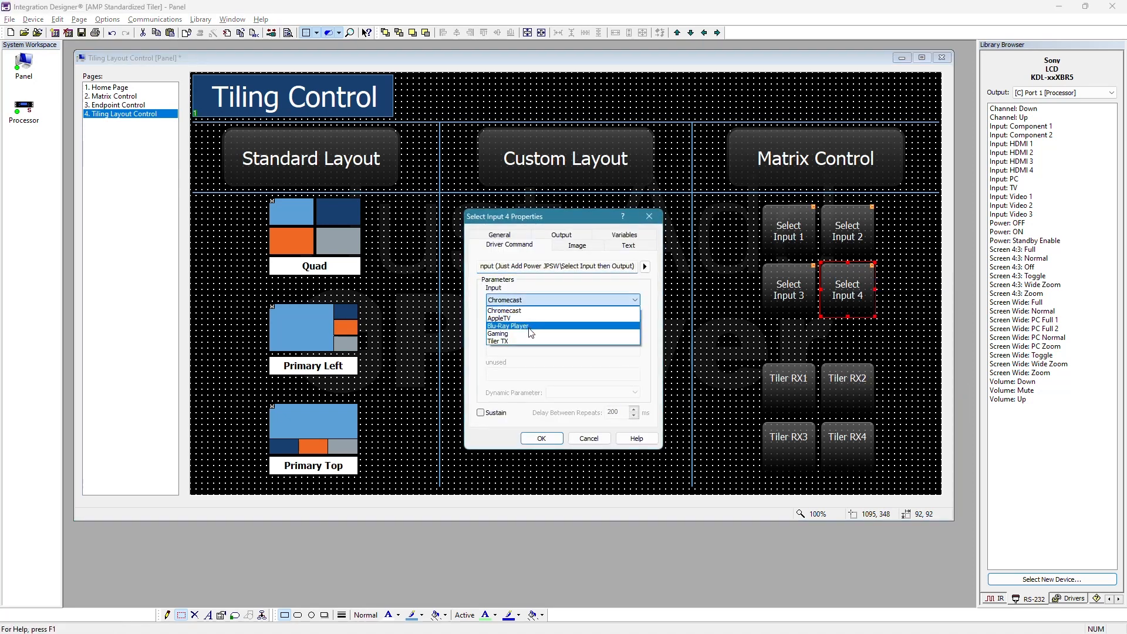
left_click(546, 329)
left_click(541, 439)
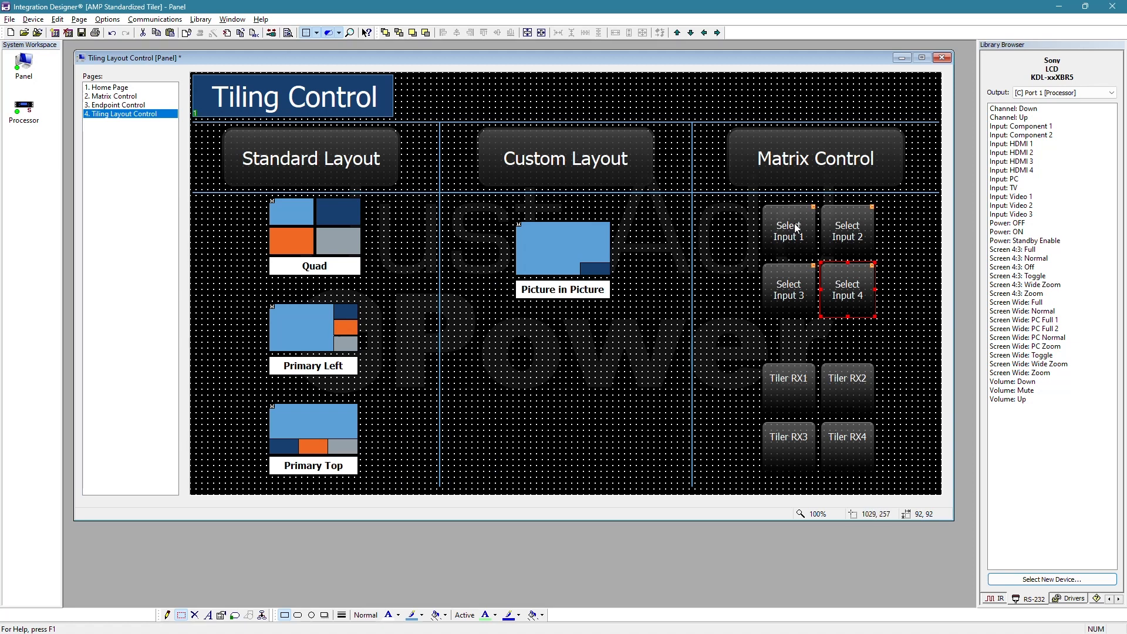
Assign the Tiler RX1 button the Just Add Power JPSW Set Output command from Select Input then Output, with Tiler RX1 as output
right_click(780, 395)
left_click(822, 404)
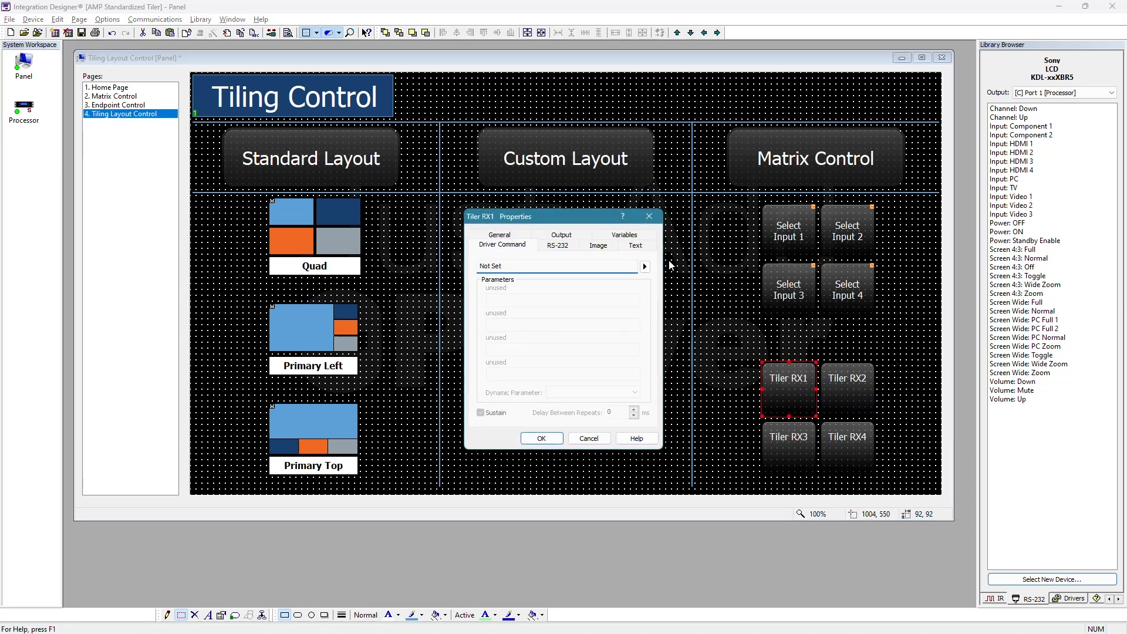
left_click(644, 267)
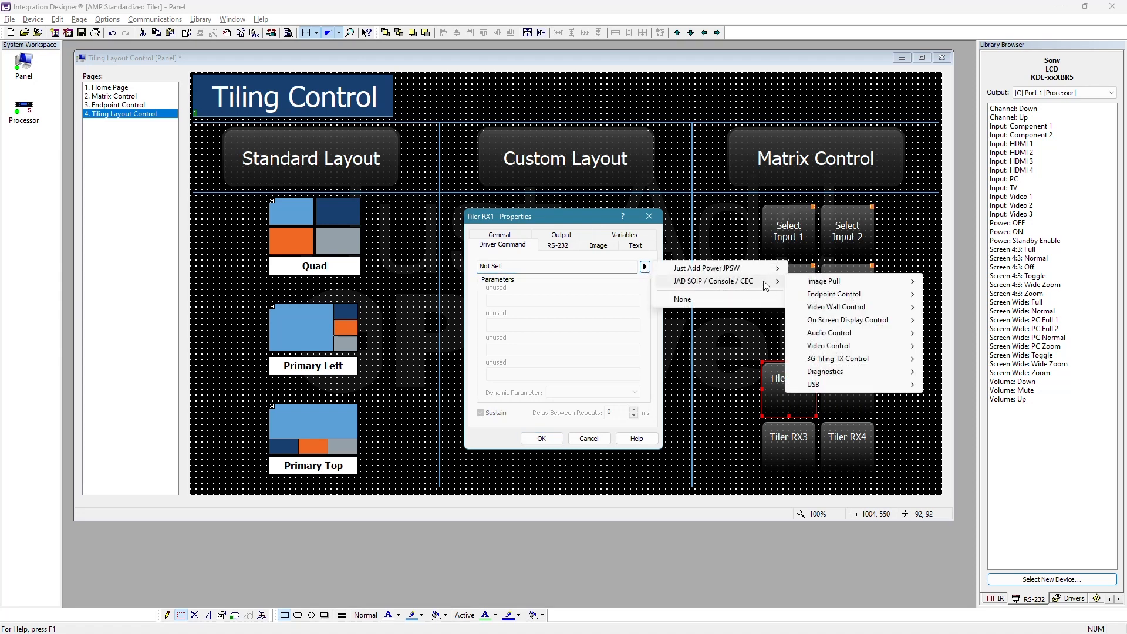
mouse_move(764, 269)
mouse_move(884, 296)
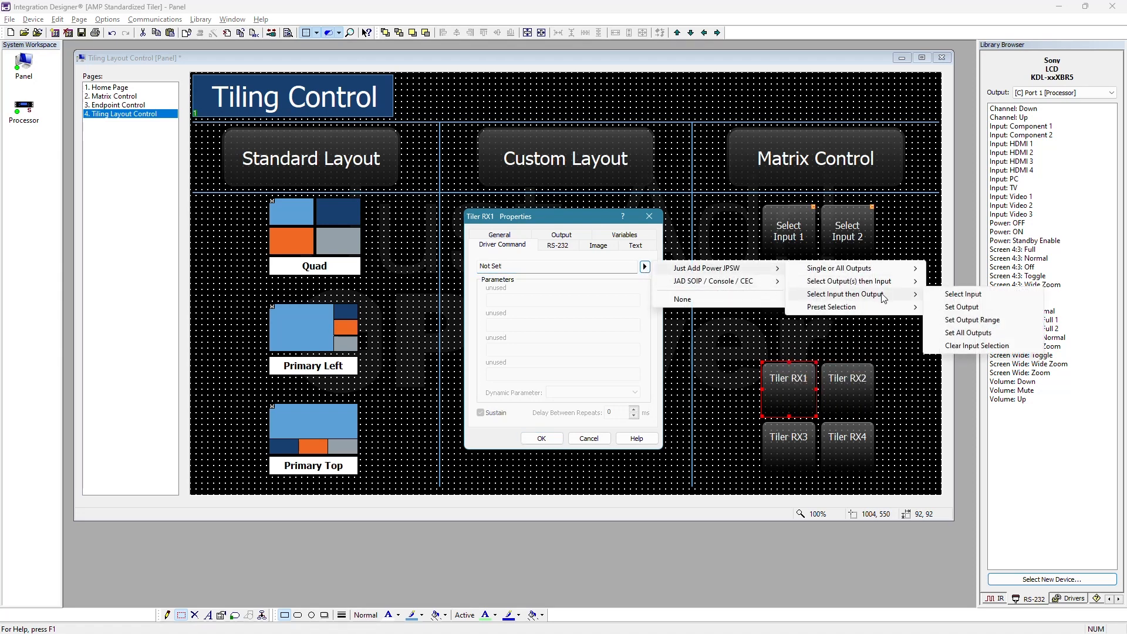
left_click(984, 310)
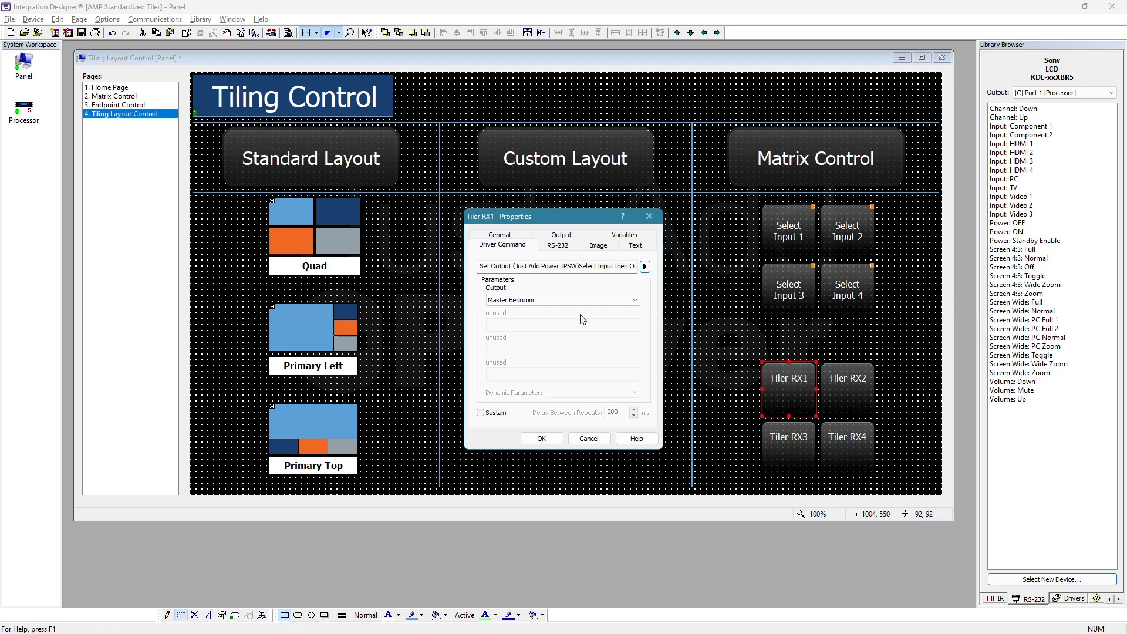
left_click(563, 300)
left_click(503, 342)
left_click(541, 439)
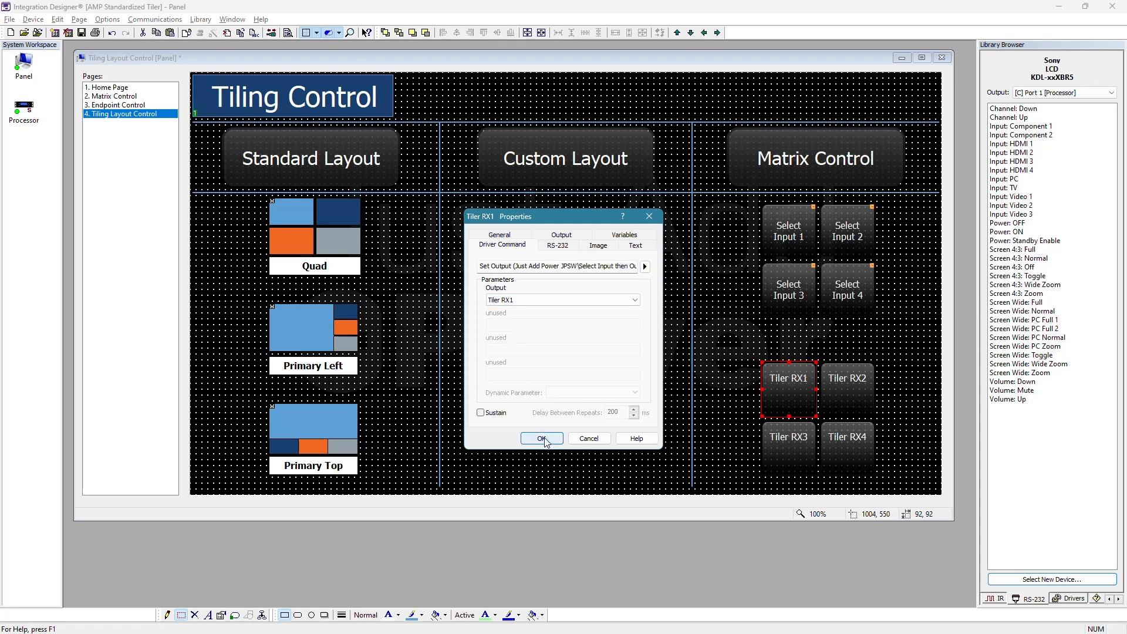
Copy the Tiler RX1 button's command onto the Tiler RX2 button and set its output to Tiler RX2
right_click(852, 382)
right_click(797, 383)
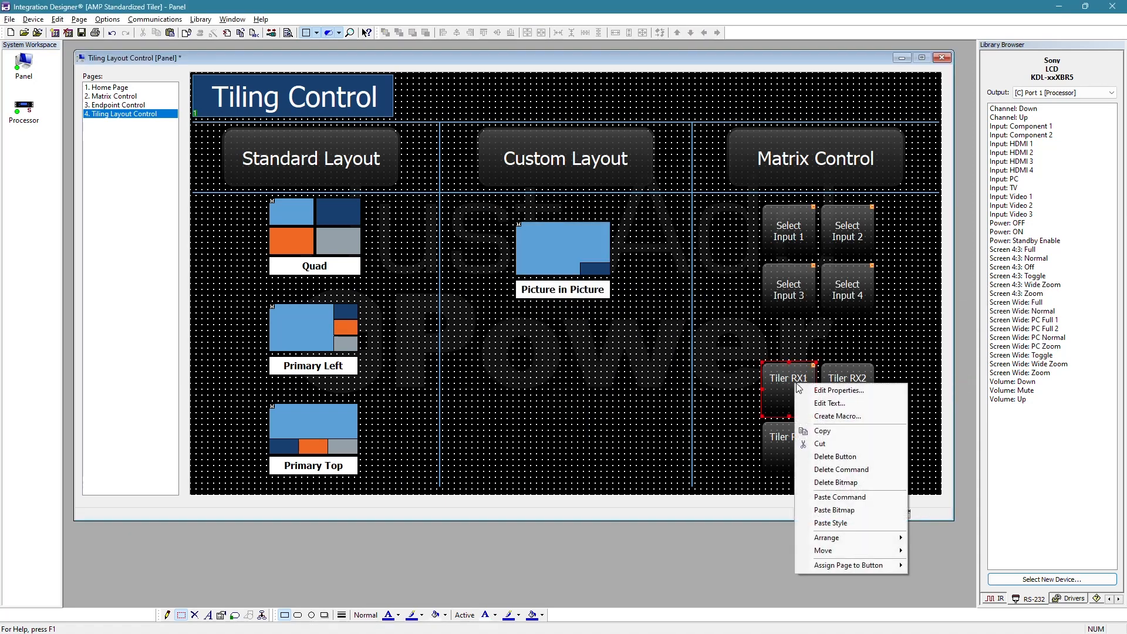
left_click(834, 433)
right_click(847, 400)
left_click(893, 502)
right_click(855, 395)
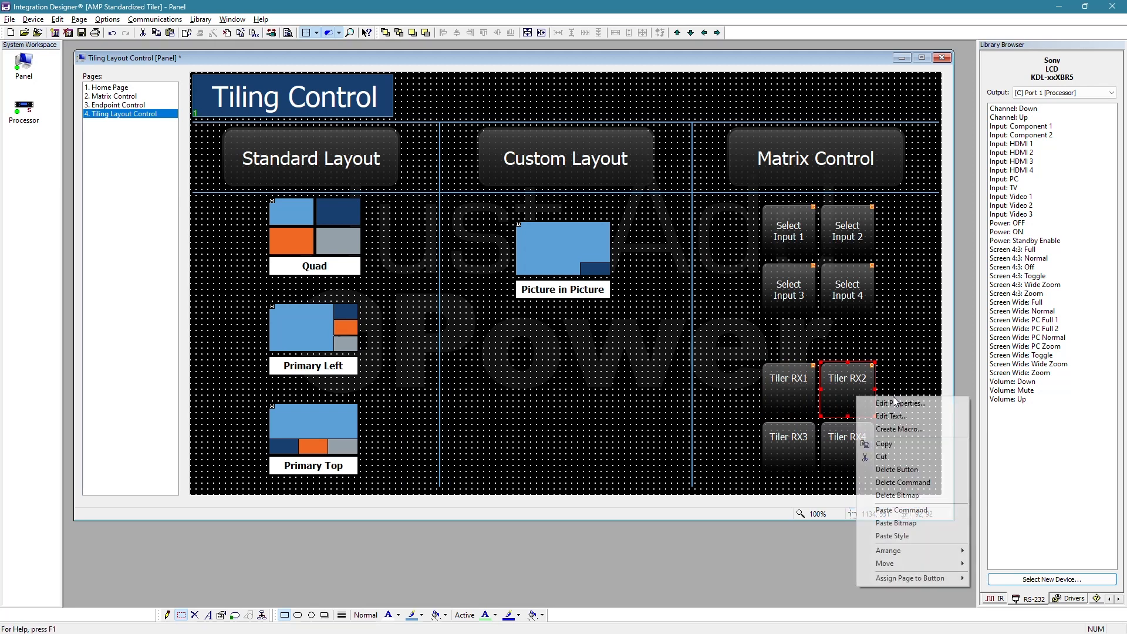
left_click(898, 401)
left_click(552, 301)
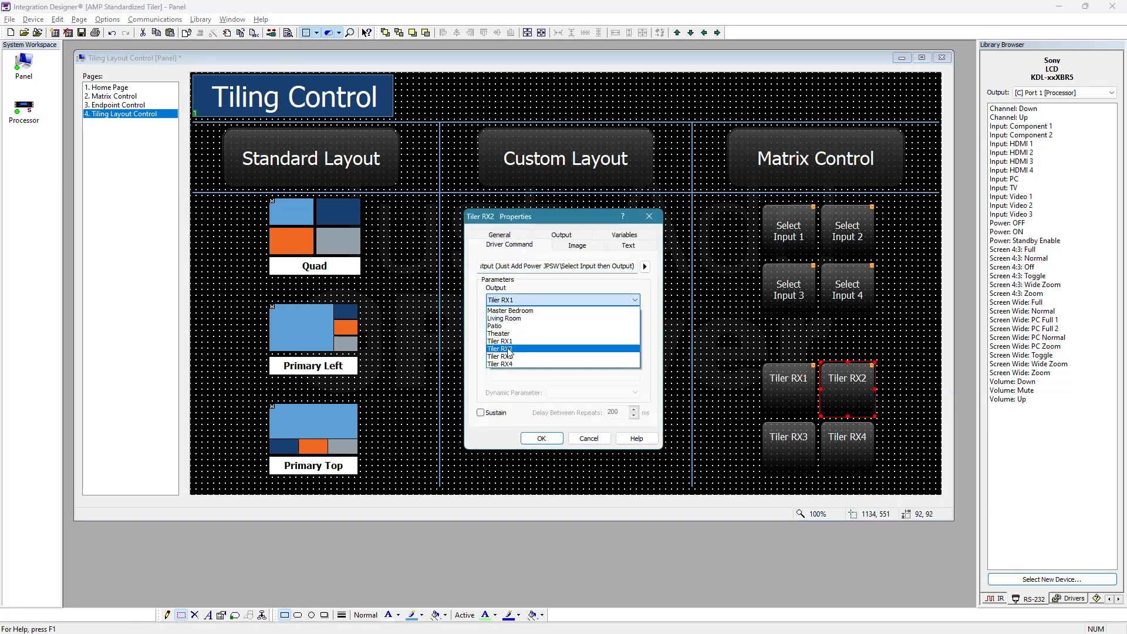
left_click(555, 350)
left_click(547, 438)
Paste the copied command onto the Tiler RX3 button and set its output to Tiler RX3
right_click(782, 450)
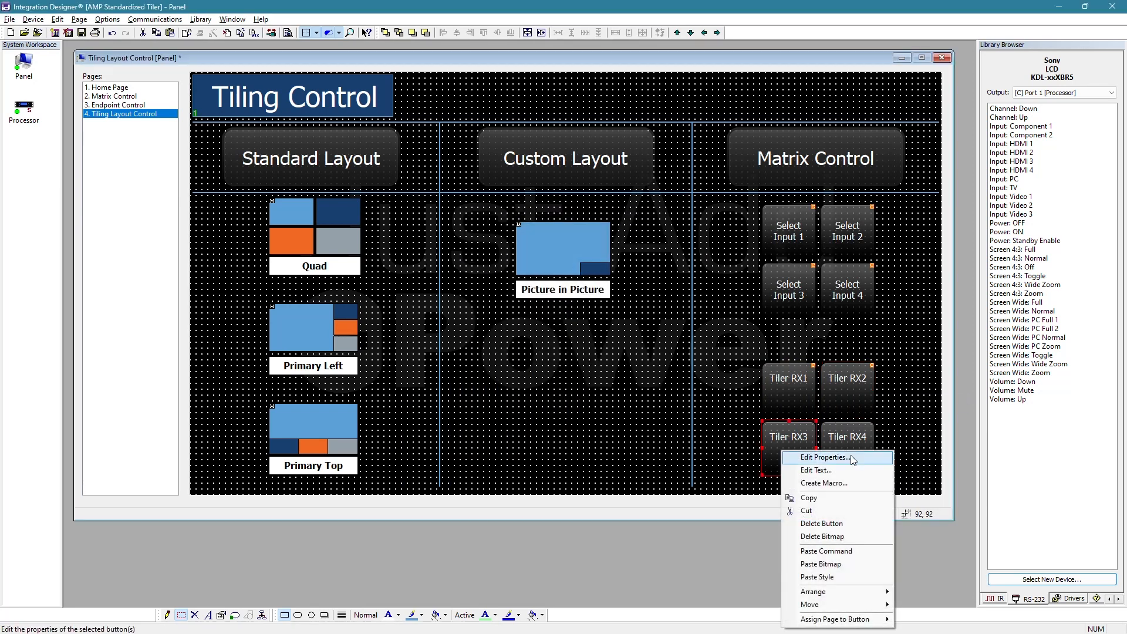
left_click(834, 551)
right_click(802, 450)
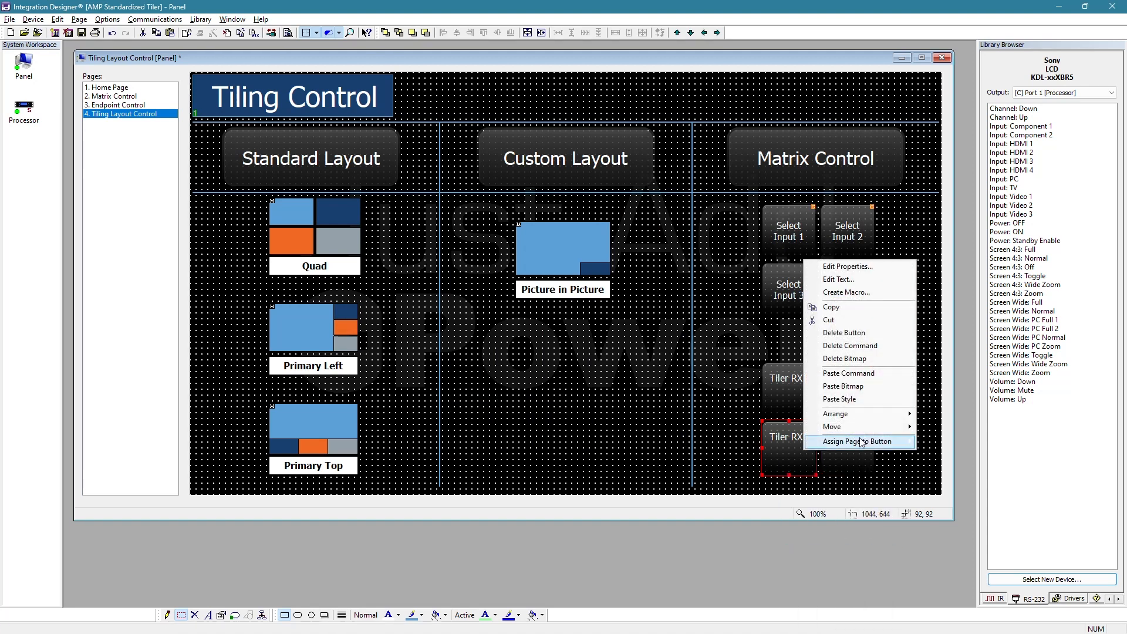
left_click(848, 267)
left_click(525, 301)
left_click(517, 351)
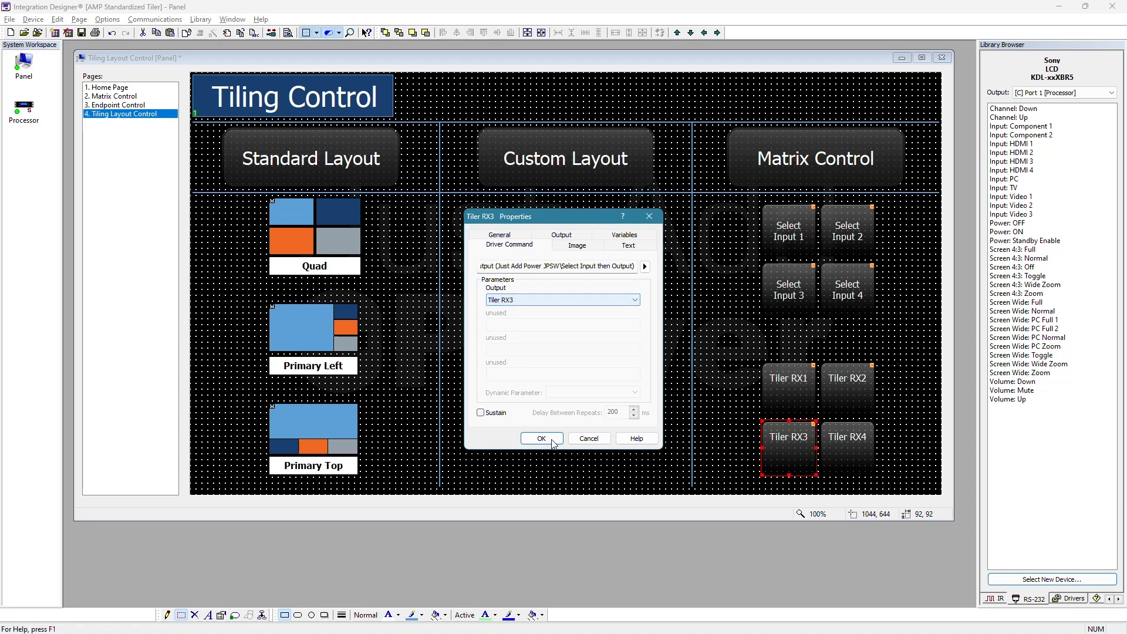
left_click(546, 440)
Paste the copied command onto the Tiler RX4 button and set its output to Tiler RX4
right_click(829, 446)
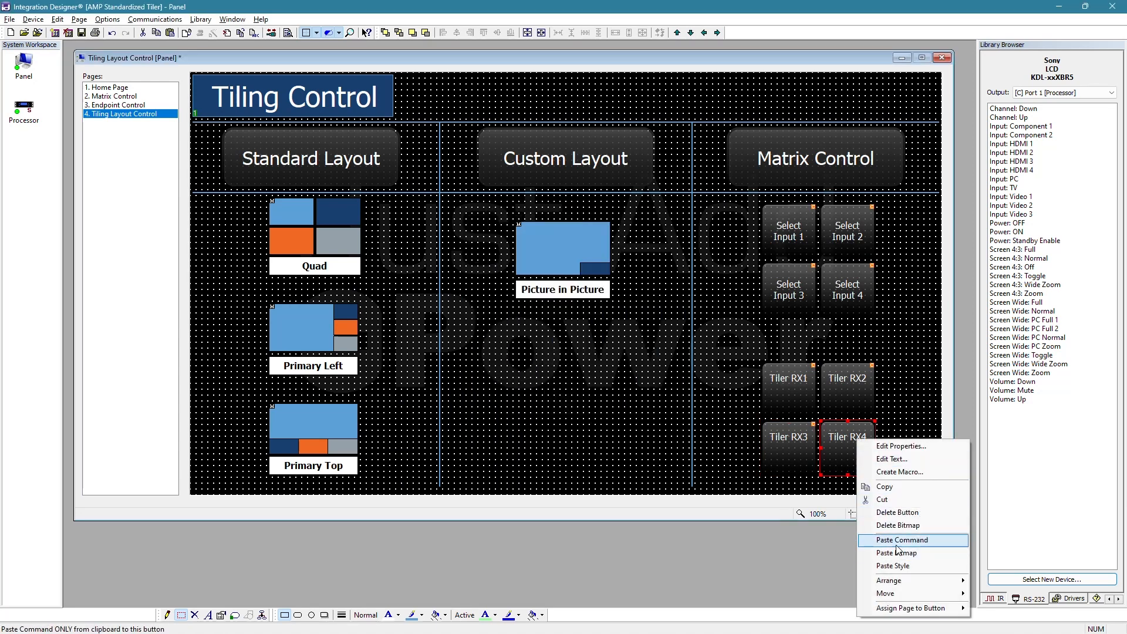
left_click(869, 541)
right_click(866, 448)
left_click(909, 264)
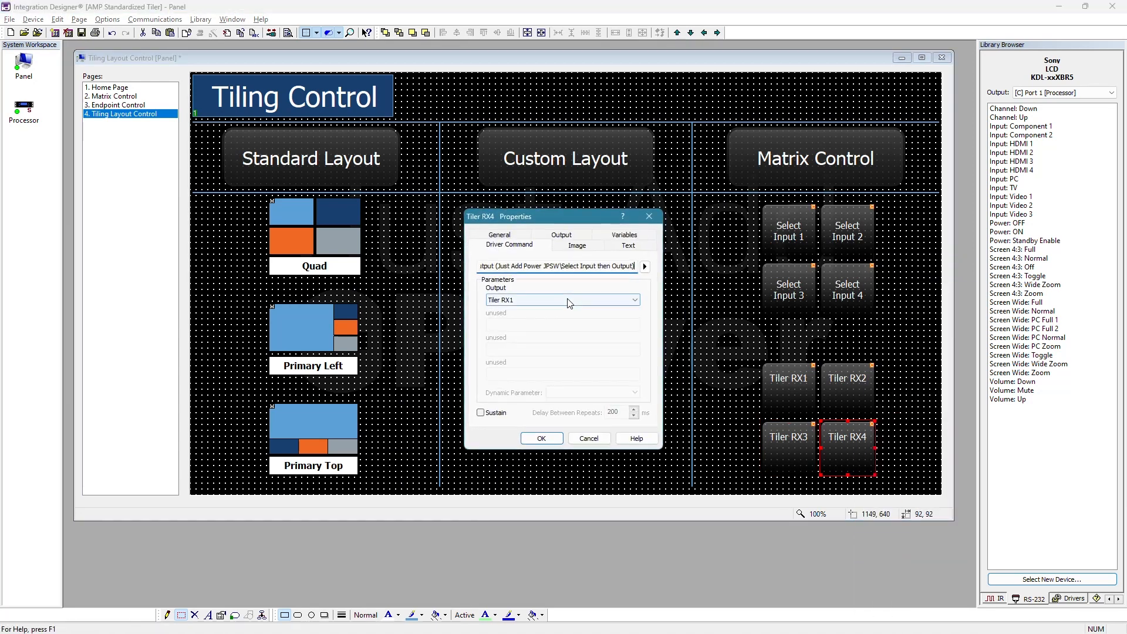
left_click(564, 300)
left_click(520, 363)
left_click(542, 439)
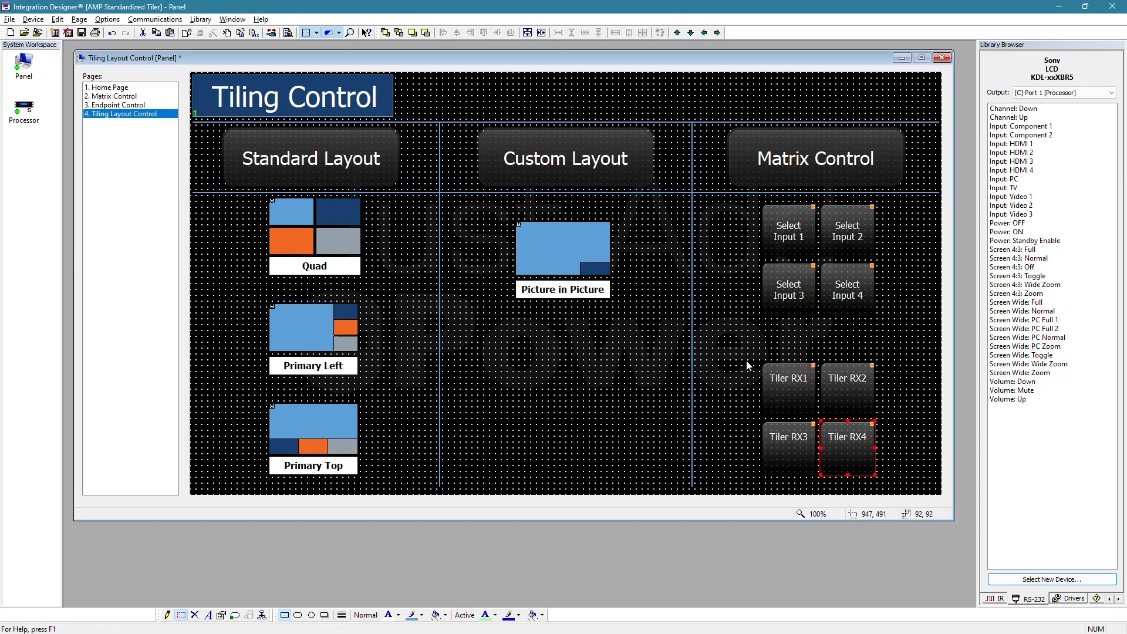
Insert the Just Add Power JPSW variable Tiler RX1 Current Input Name below the label in the Tiler RX1 button's text
right_click(787, 388)
left_click(836, 409)
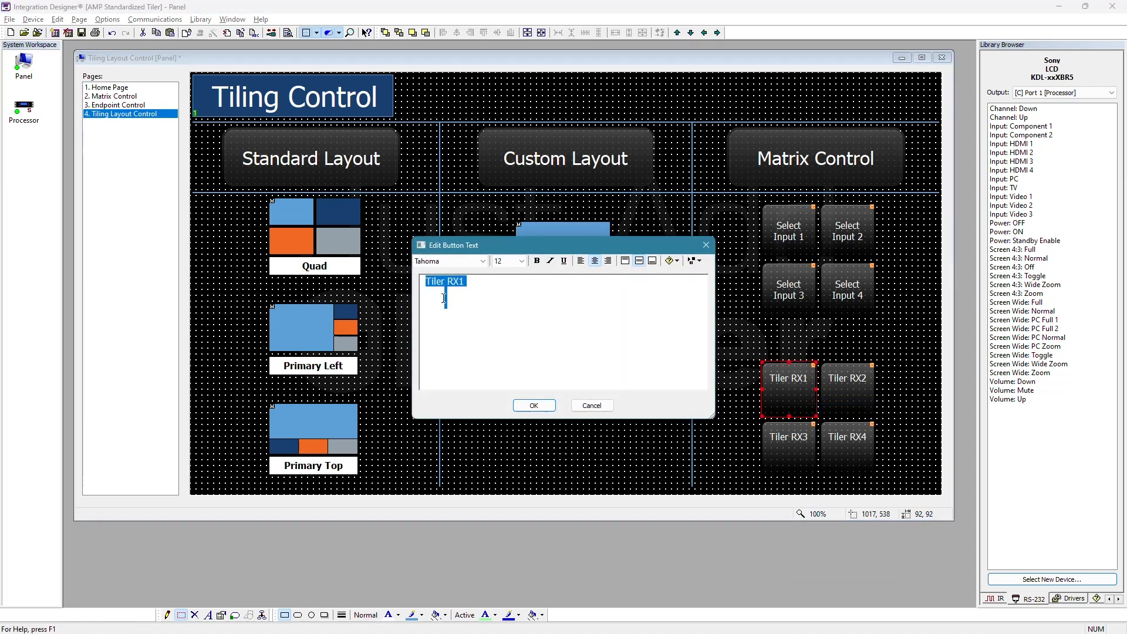
left_click(444, 299)
left_click(674, 261)
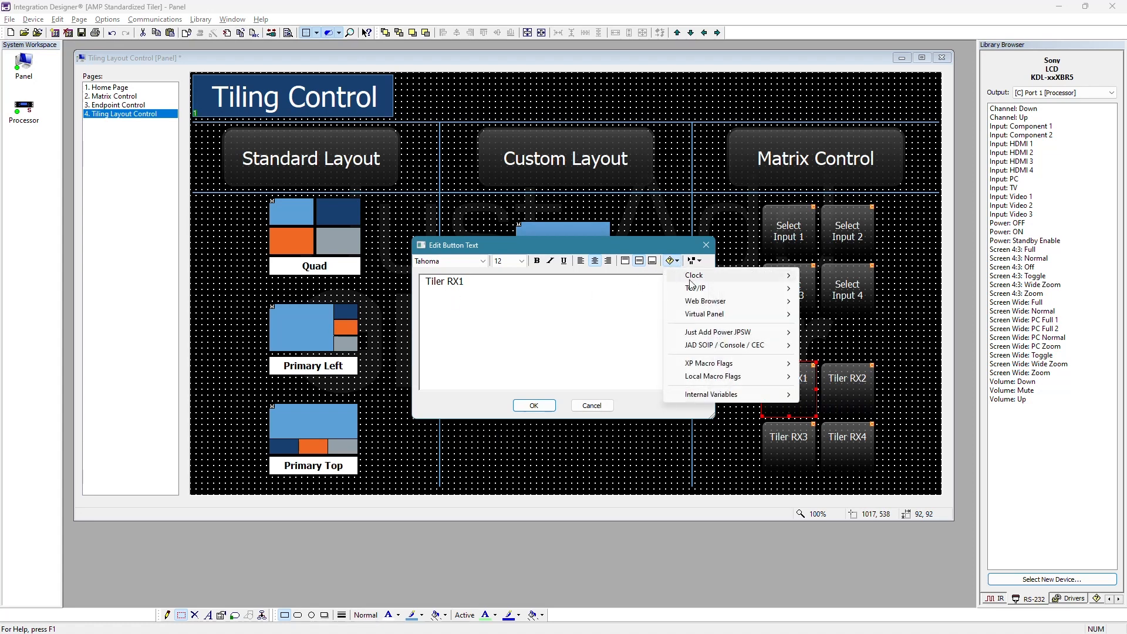
mouse_move(766, 338)
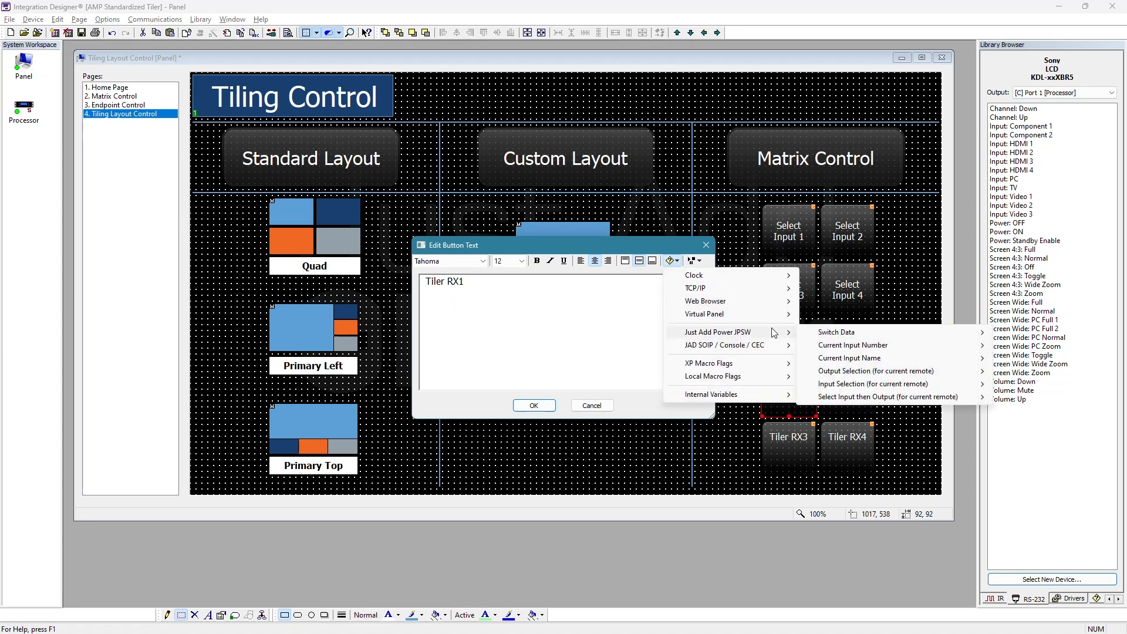
mouse_move(850, 358)
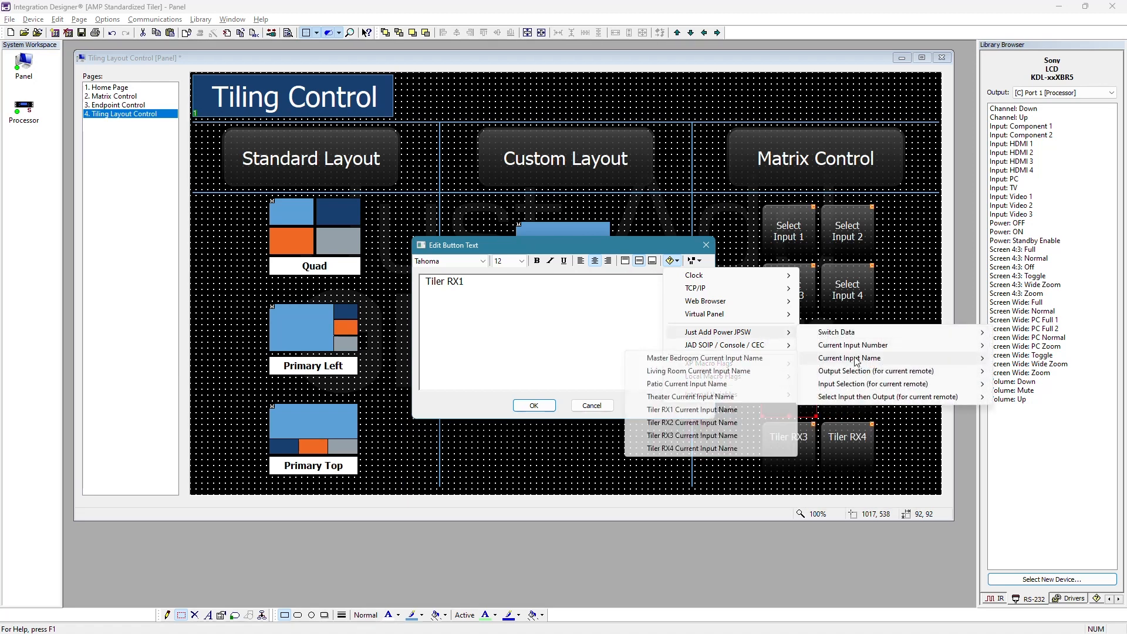
left_click(697, 410)
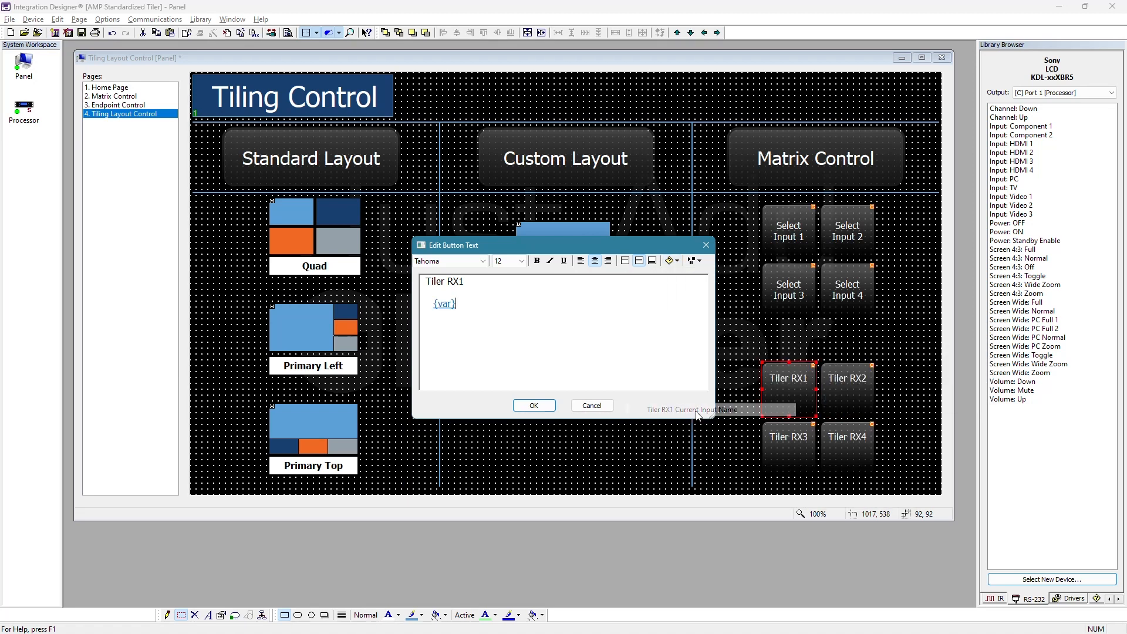
left_click(533, 405)
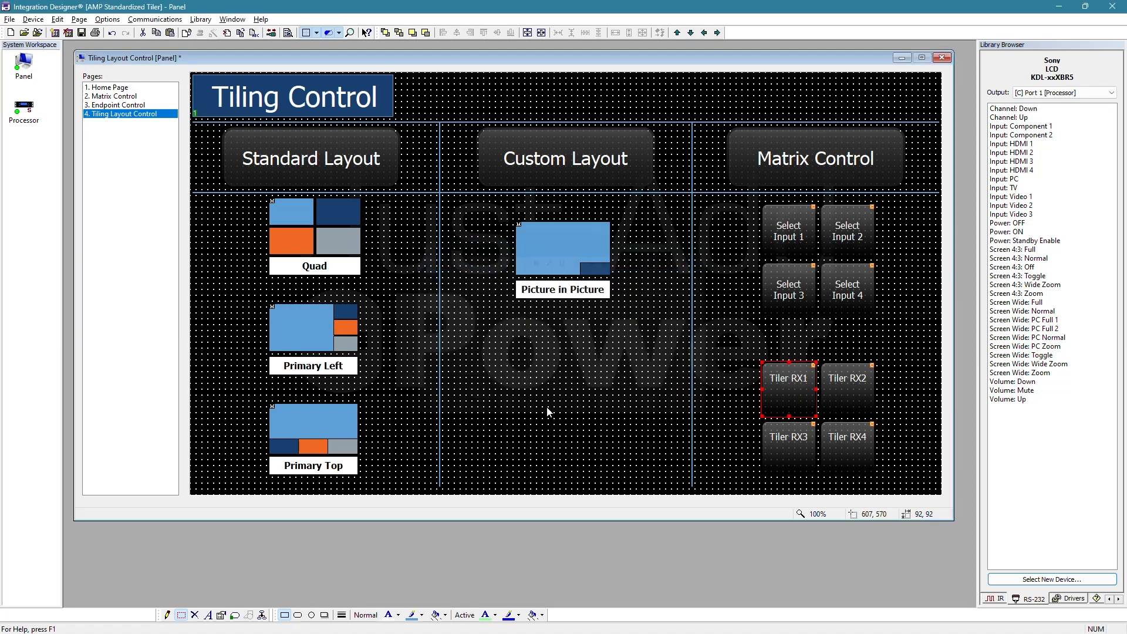
Insert the Just Add Power JPSW variable Tiler RX2 Current Input Name below the label in the Tiler RX2 button's text
right_click(848, 393)
left_click(903, 413)
left_click(481, 312)
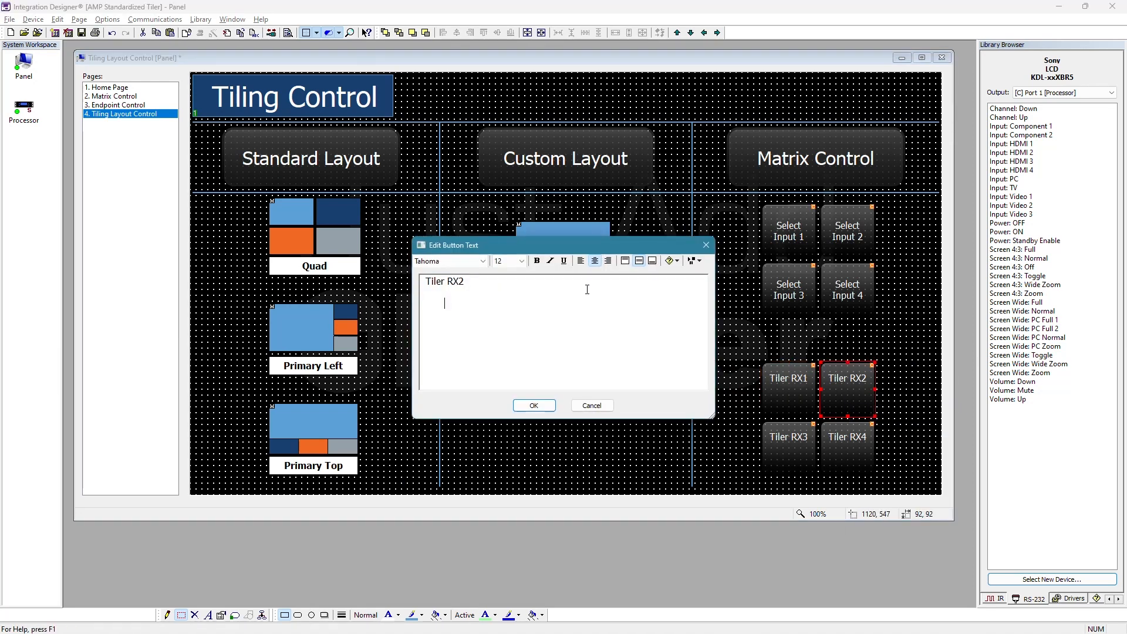
left_click(673, 260)
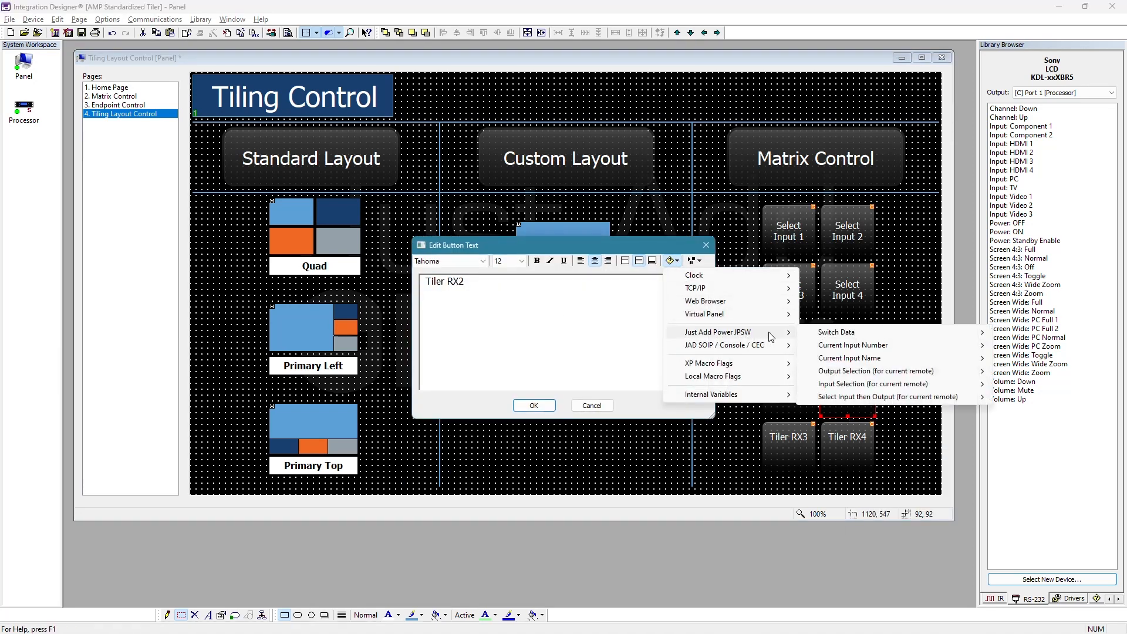
mouse_move(850, 359)
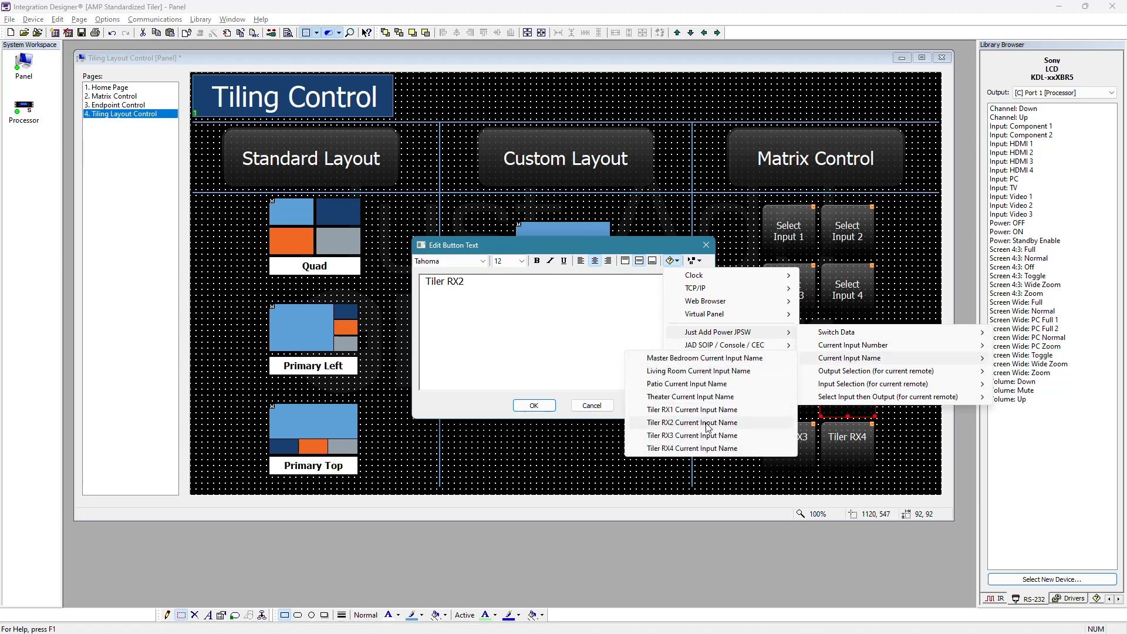
left_click(741, 423)
left_click(534, 405)
Insert the Just Add Power JPSW variable Tiler RX3 Current Input Name below the label in the Tiler RX3 button's text
right_click(803, 454)
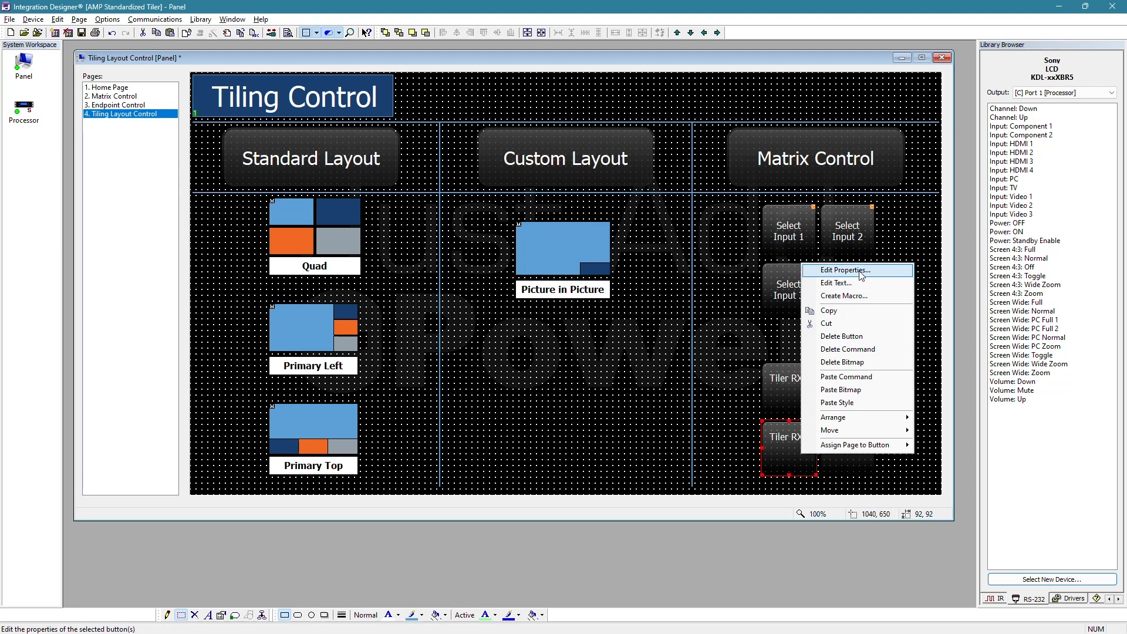
left_click(845, 283)
left_click(514, 315)
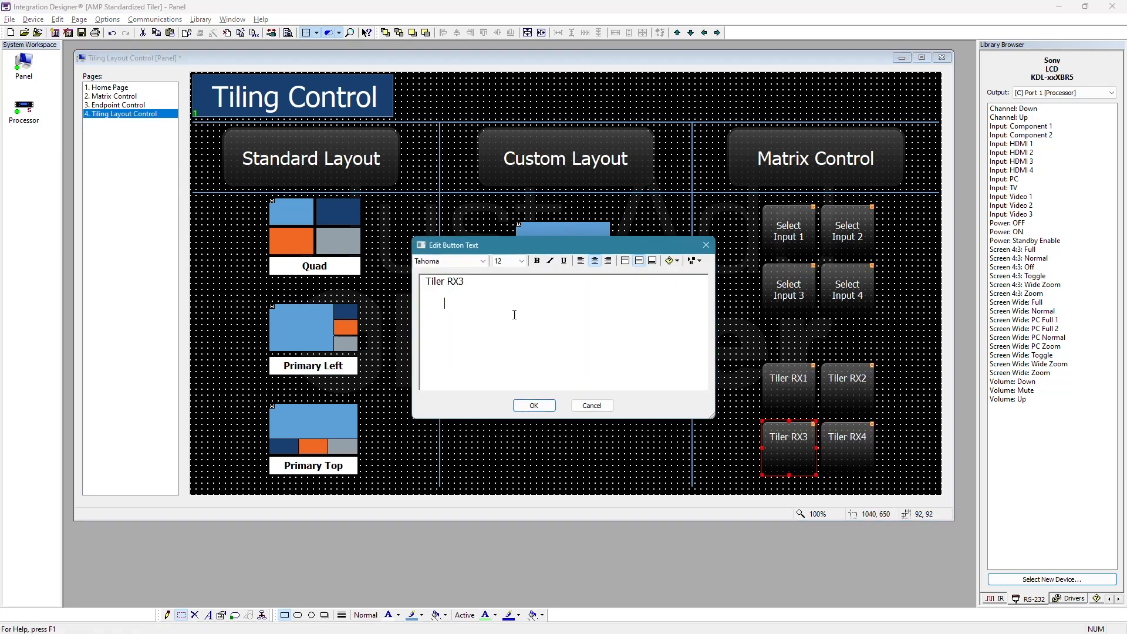
left_click(673, 261)
mouse_move(775, 333)
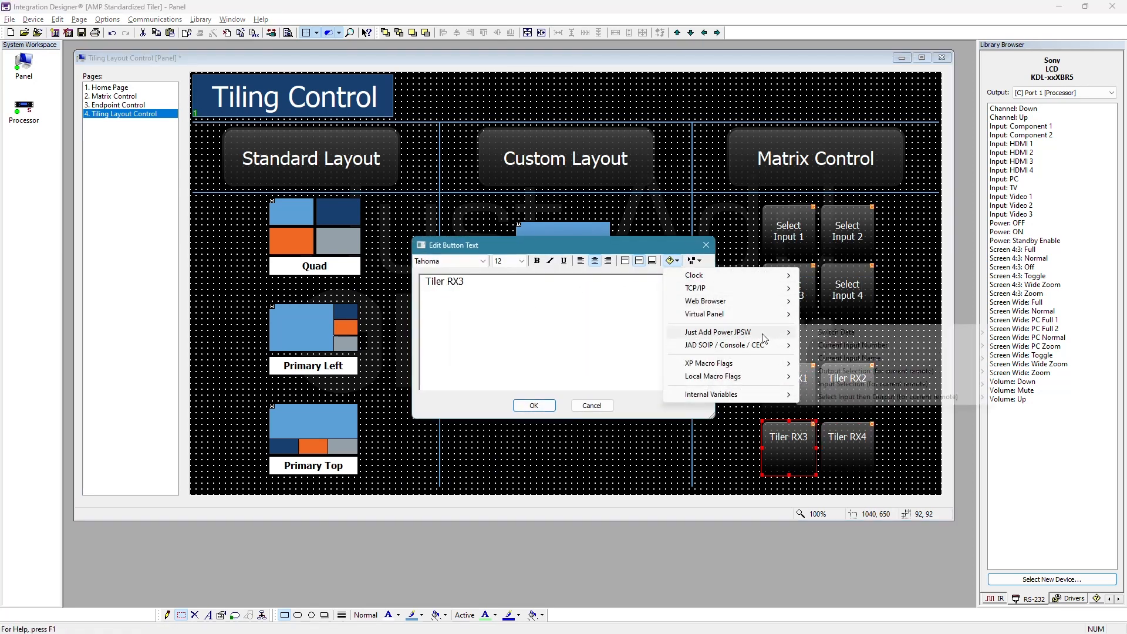
mouse_move(867, 360)
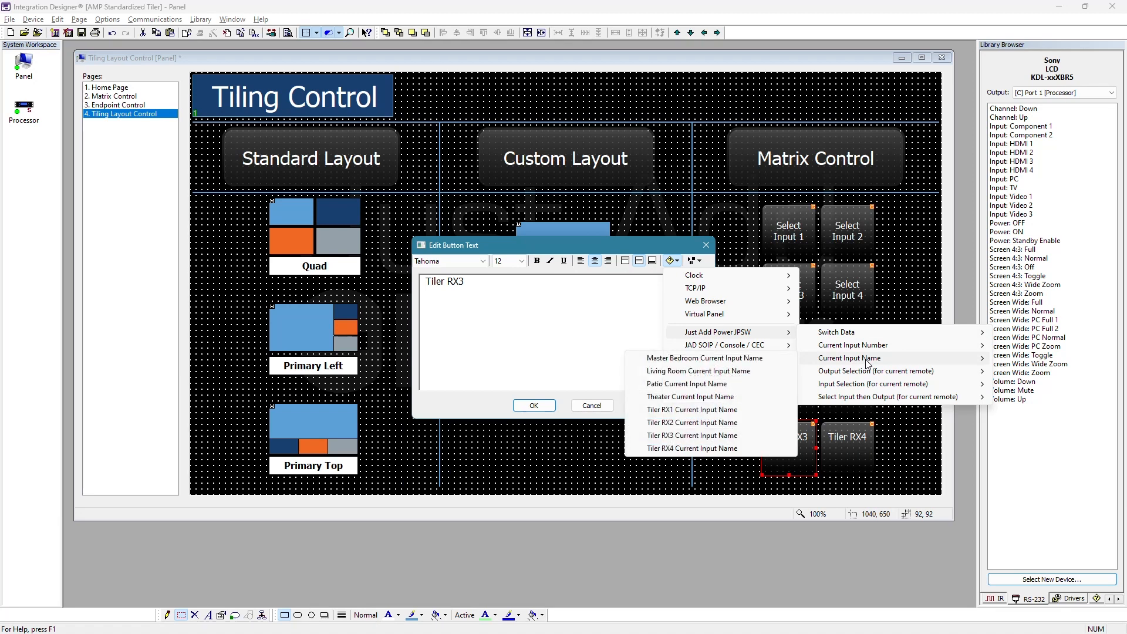
left_click(713, 436)
left_click(534, 406)
Insert the Just Add Power JPSW variable Tiler RX4 Current Input Name below the label in the Tiler RX4 button's text
right_click(847, 460)
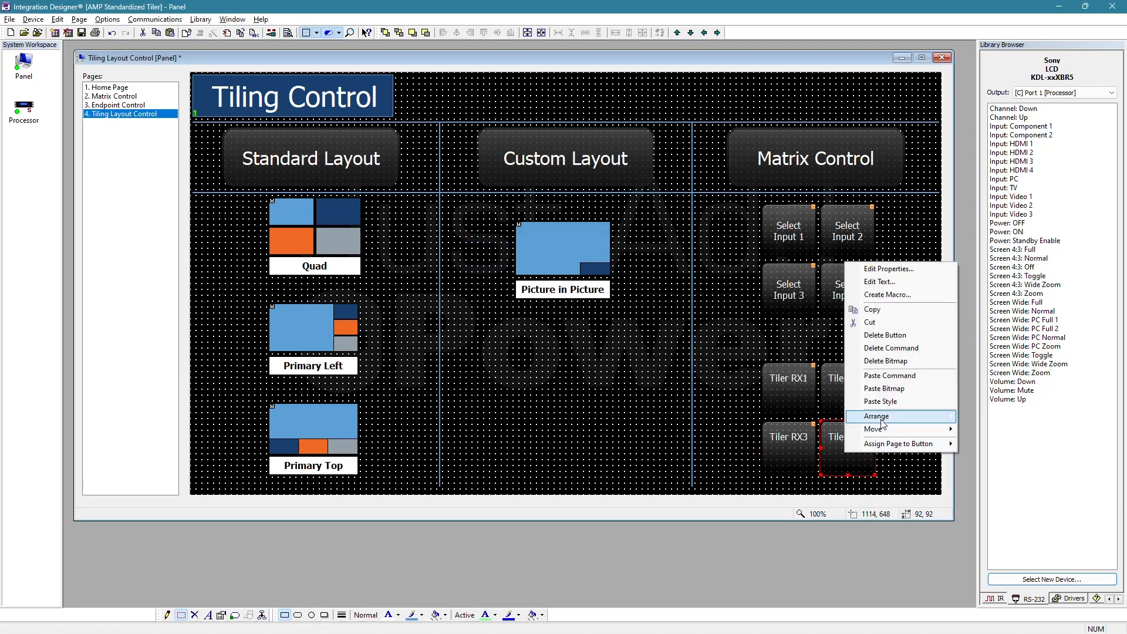
left_click(881, 283)
left_click(629, 297)
left_click(672, 261)
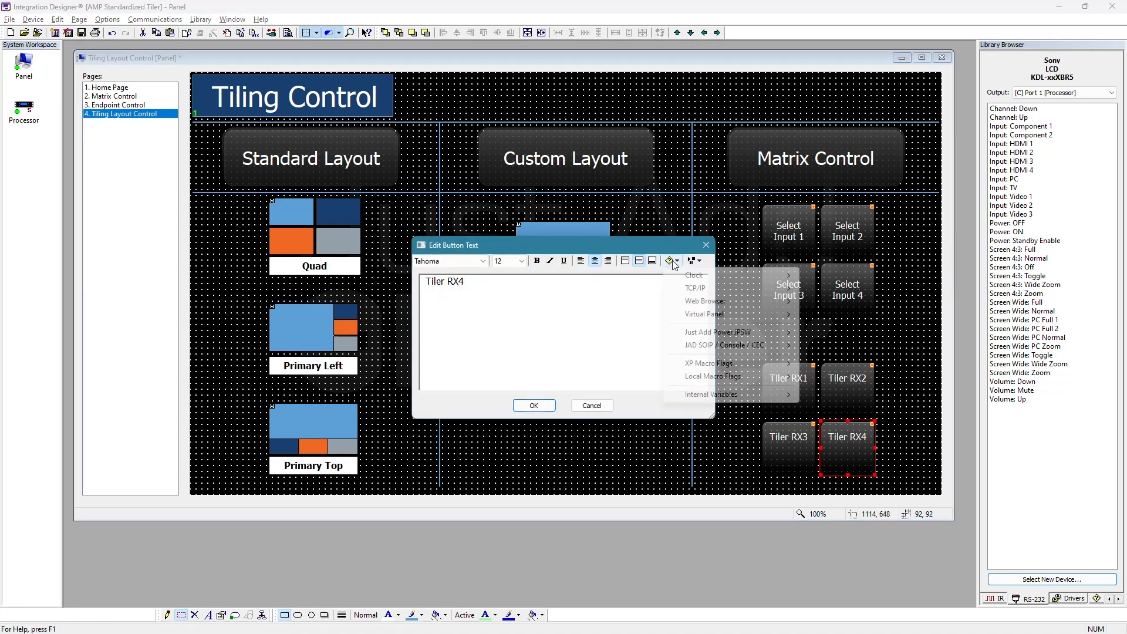
mouse_move(718, 332)
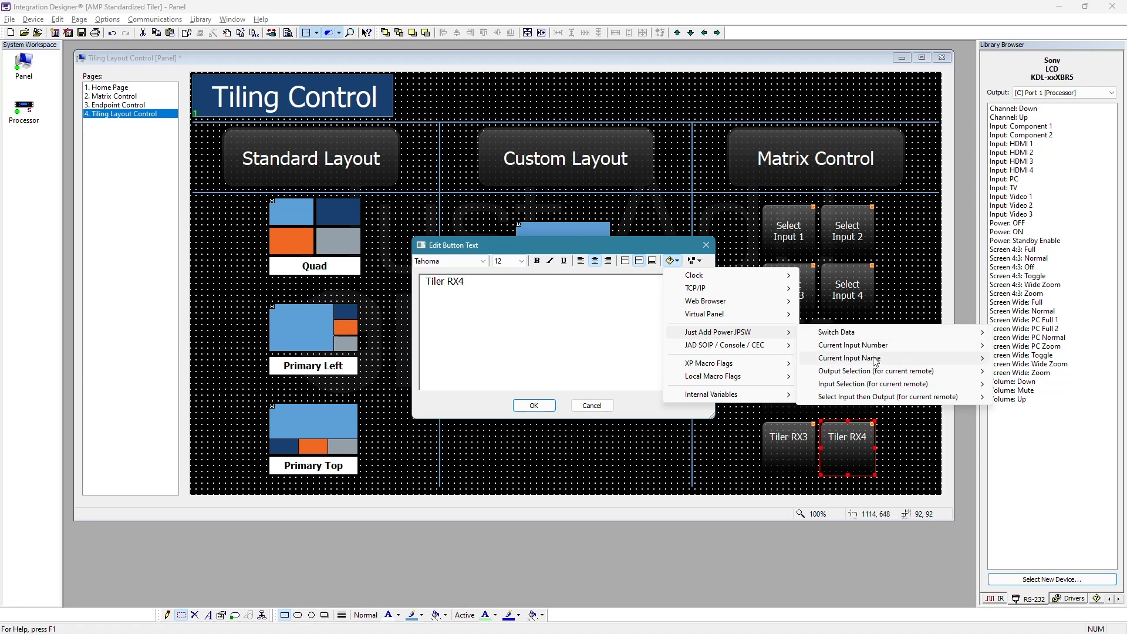
mouse_move(869, 359)
left_click(712, 449)
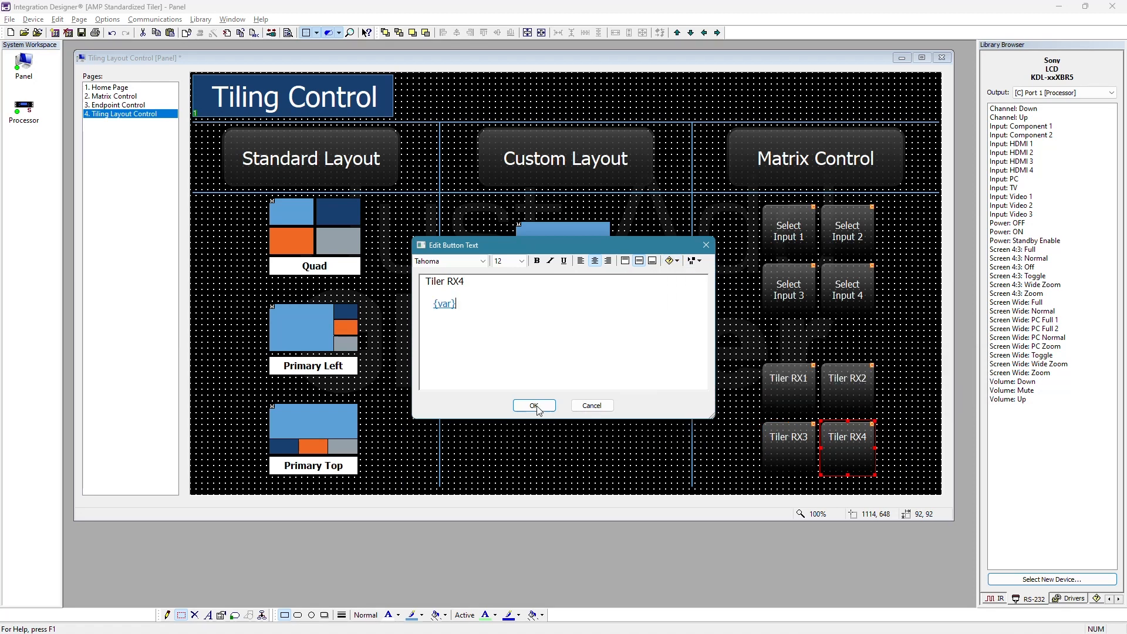
left_click(533, 405)
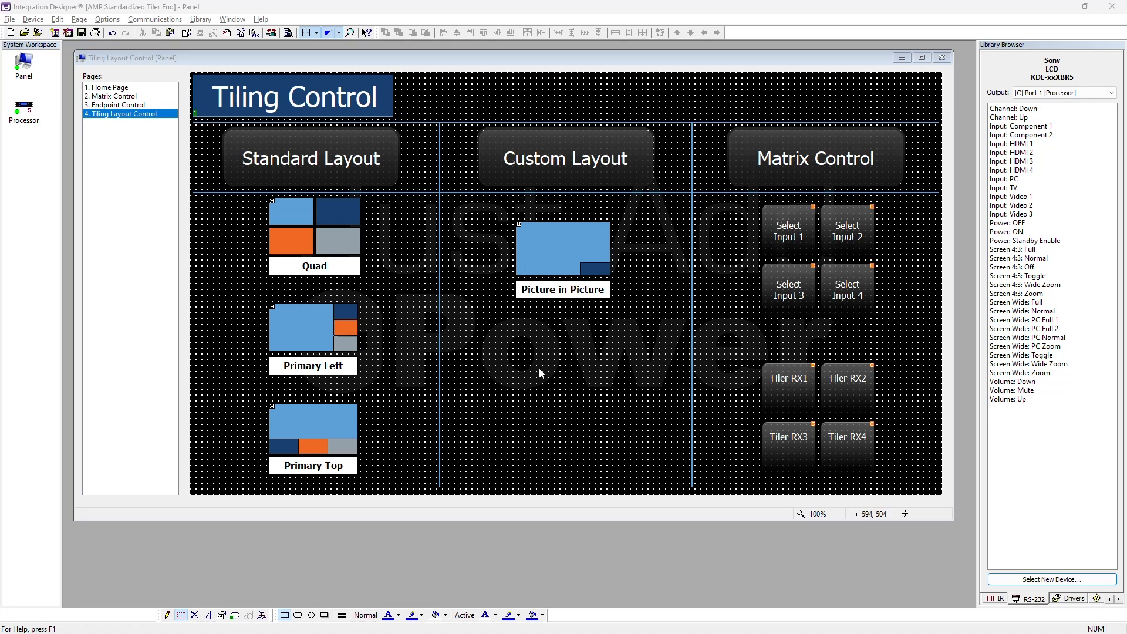
On the Matrix Control page, assign the Select Tiler button the Just Add Power JPSW Select Input command with input Tiler TX
left_click(109, 97)
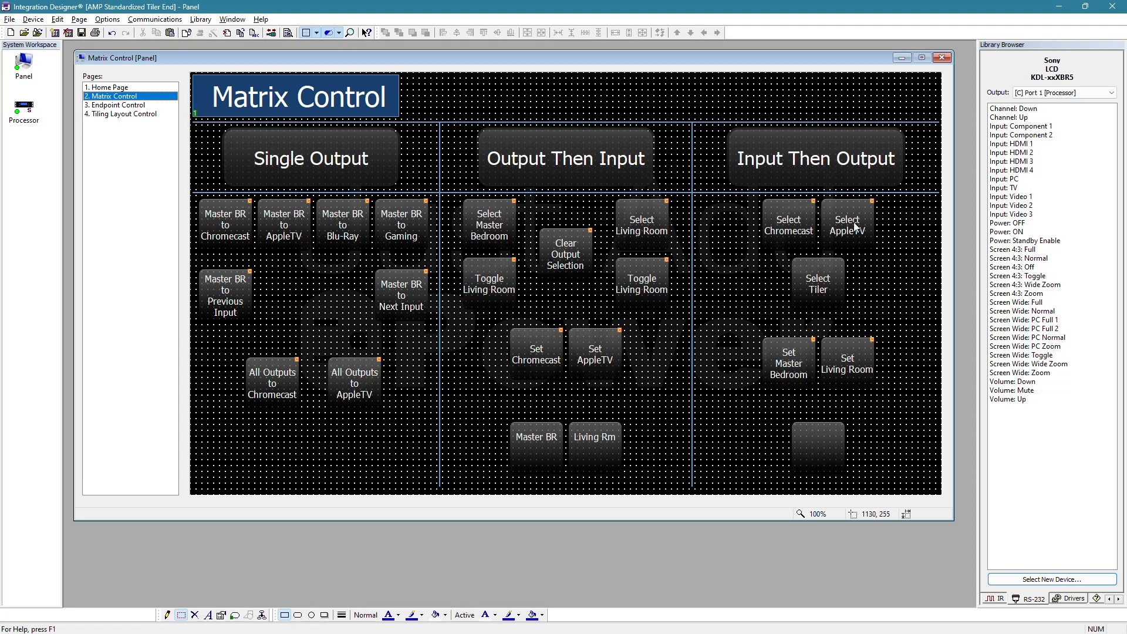
left_click(821, 296)
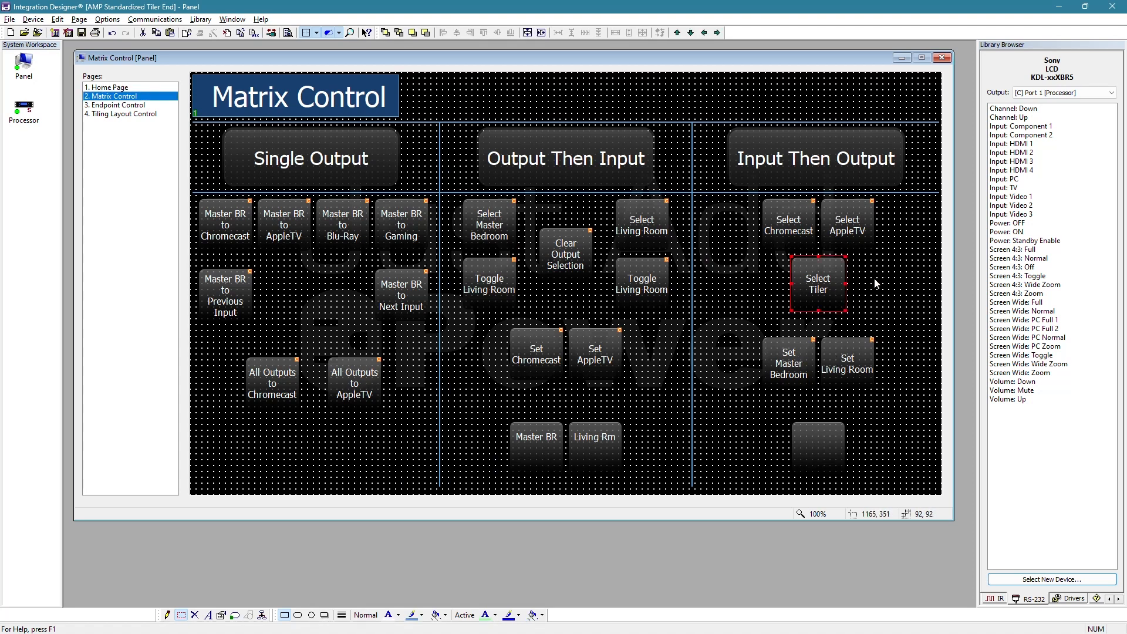
right_click(822, 278)
left_click(845, 286)
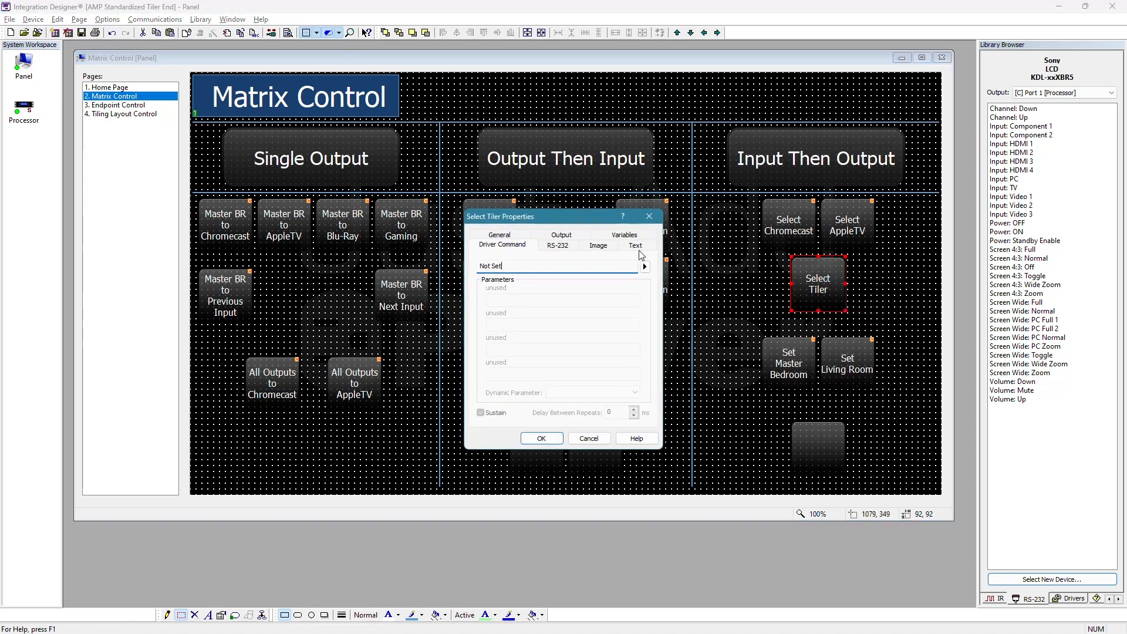
left_click(645, 266)
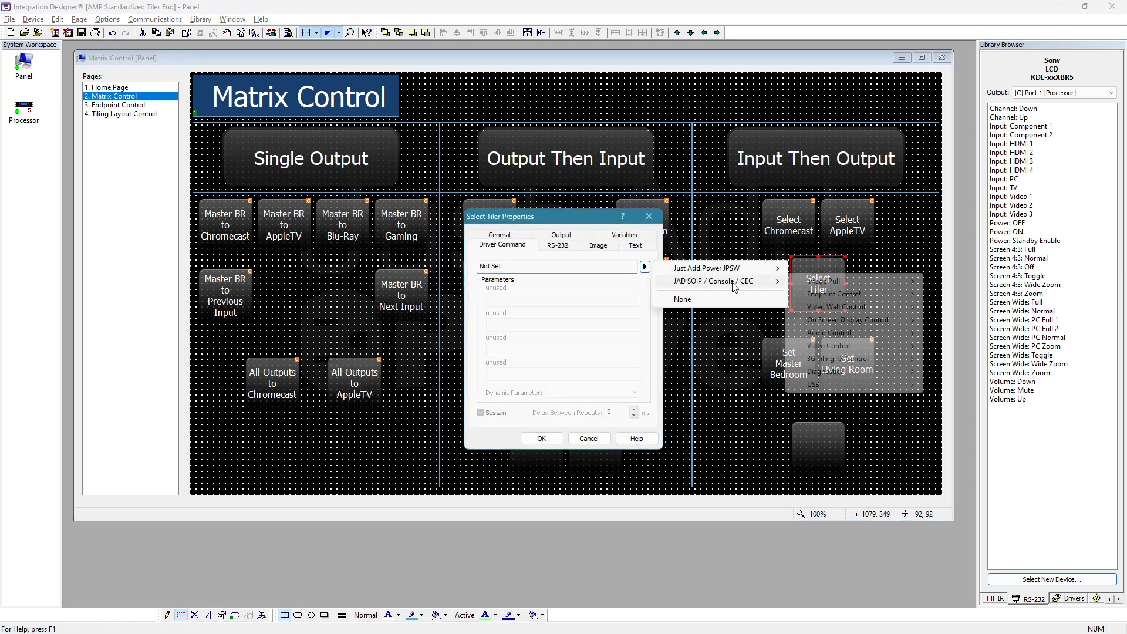
mouse_move(716, 281)
mouse_move(875, 293)
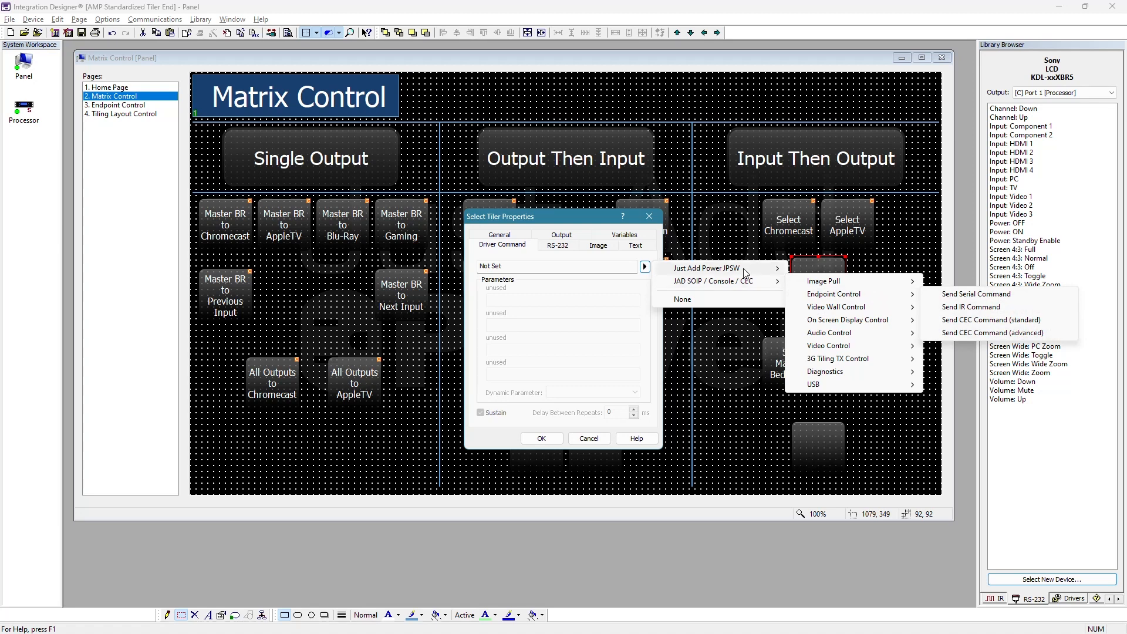
mouse_move(749, 270)
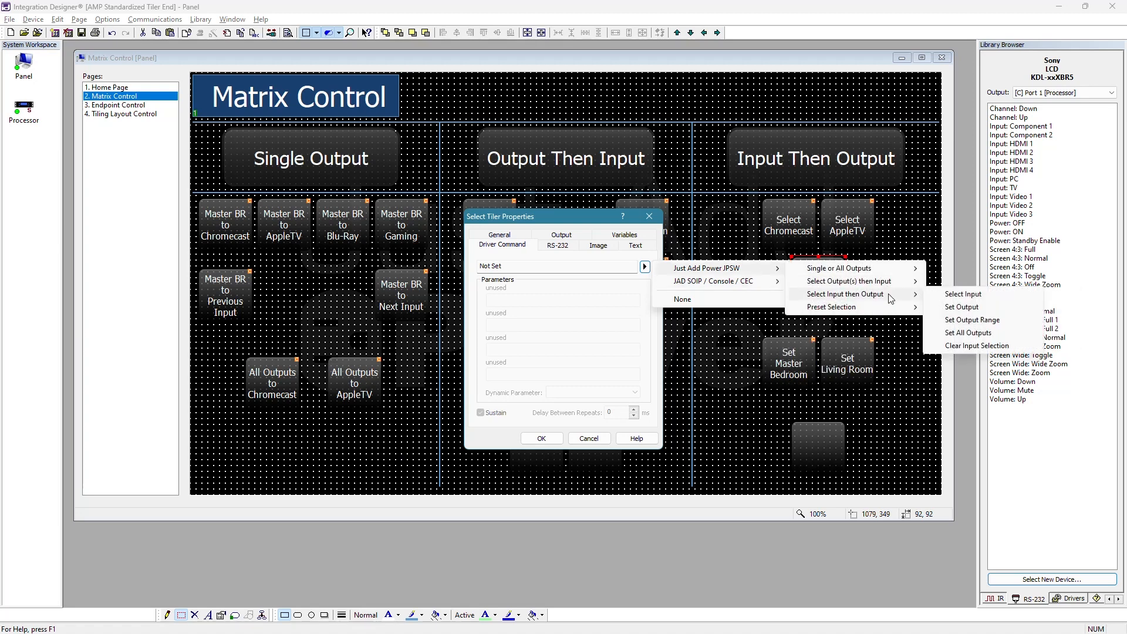
left_click(963, 293)
left_click(563, 299)
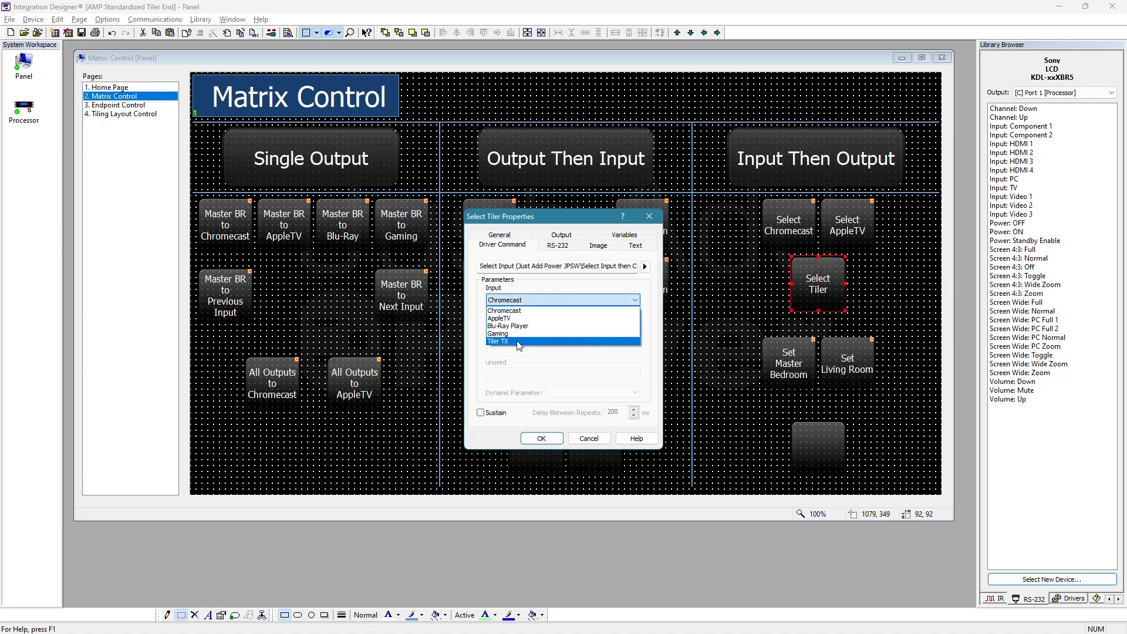
left_click(510, 341)
left_click(542, 438)
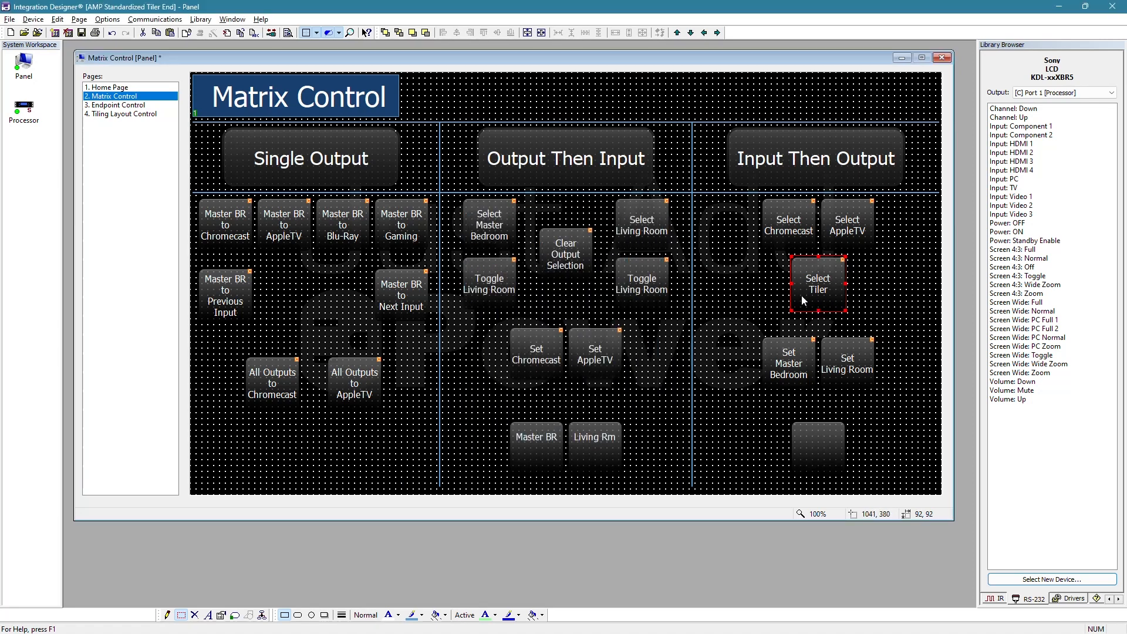
Review the driver command of the Set Living Room button in the Input Then Output section
left_click(792, 362)
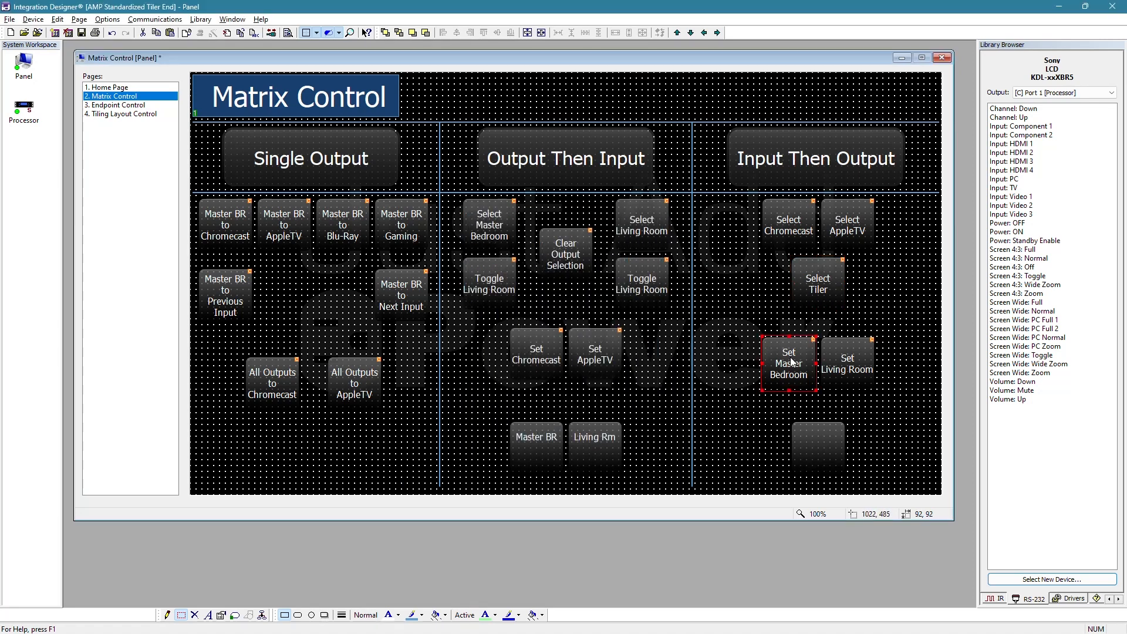
right_click(854, 362)
left_click(881, 369)
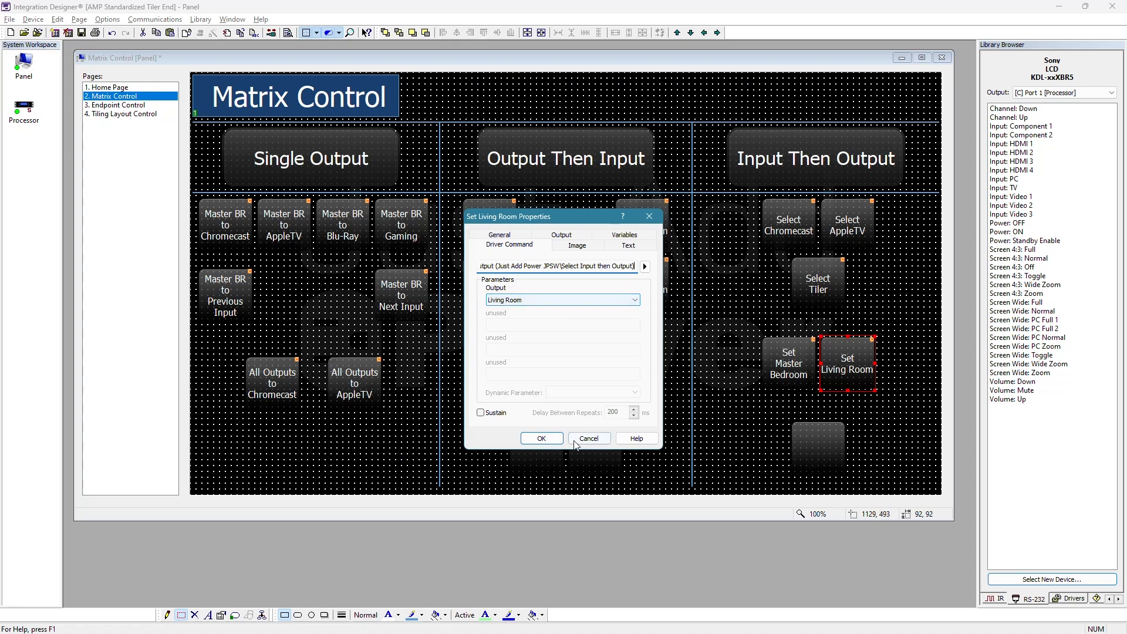
left_click(542, 439)
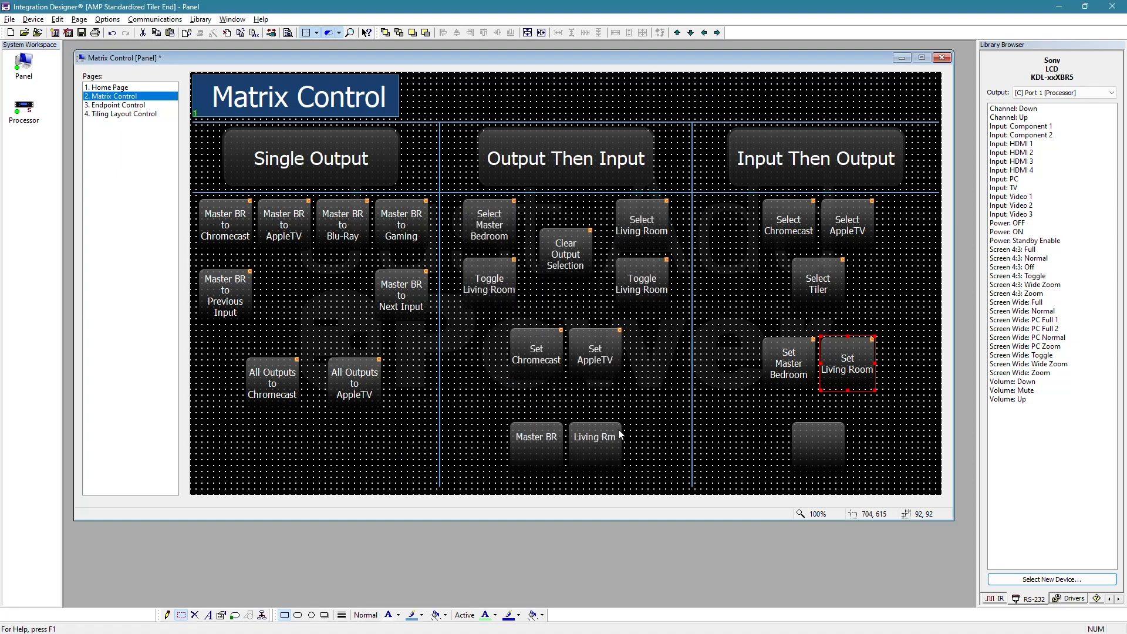
left_click(731, 336)
left_click(812, 297)
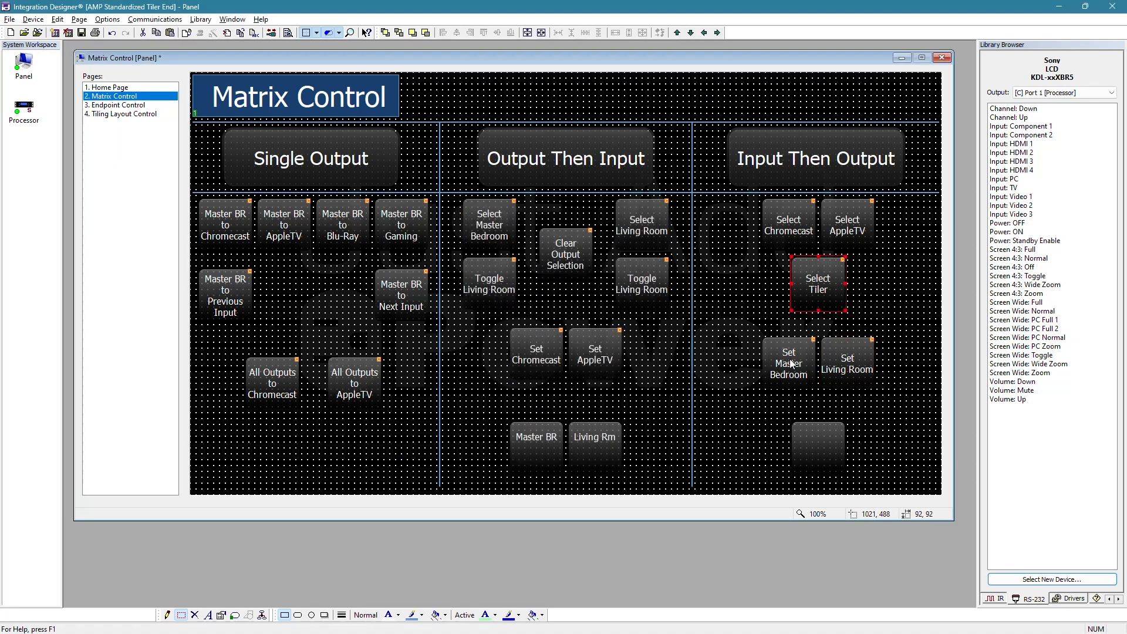
left_click(809, 366)
left_click(858, 364)
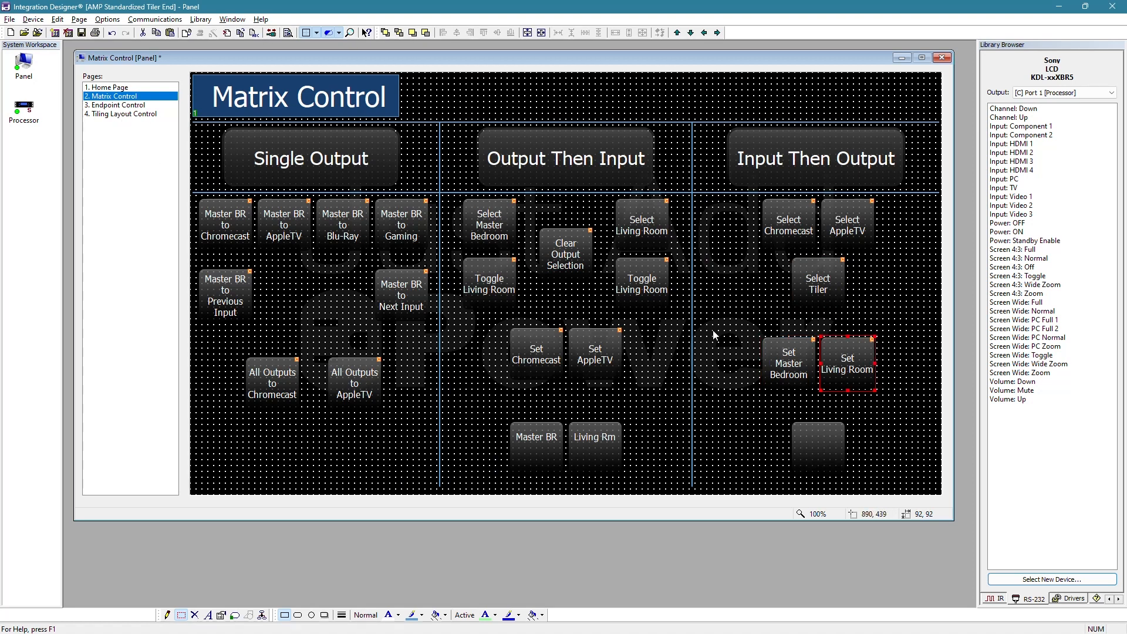
Assign the Tiling Layout Control page to the Set Master Bedroom and Set Living Room buttons
right_click(780, 360)
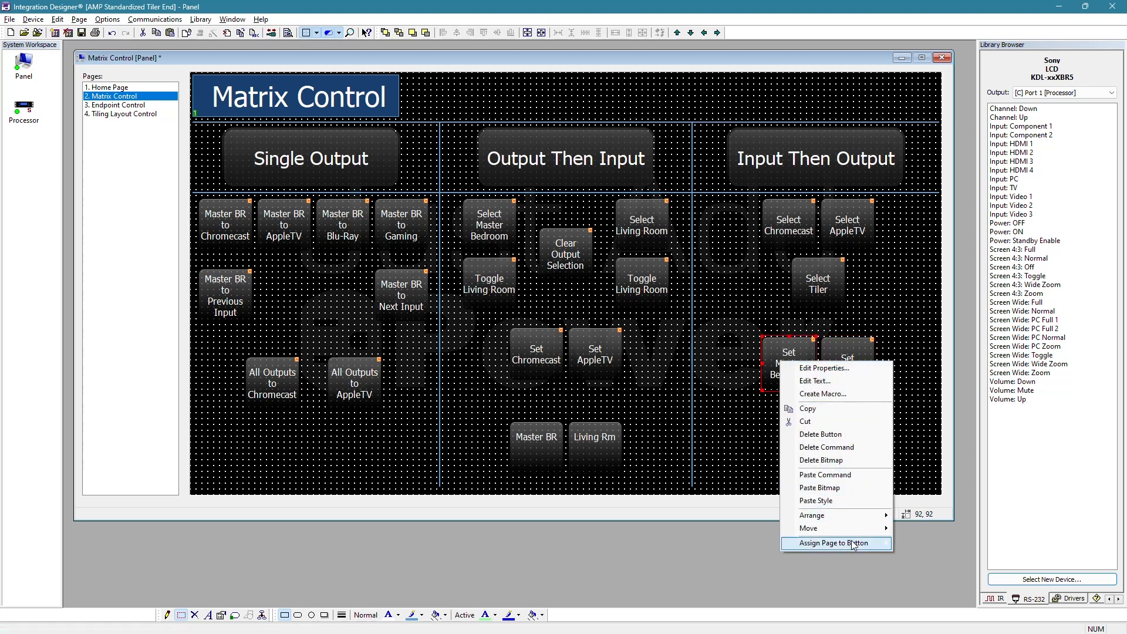
mouse_move(854, 545)
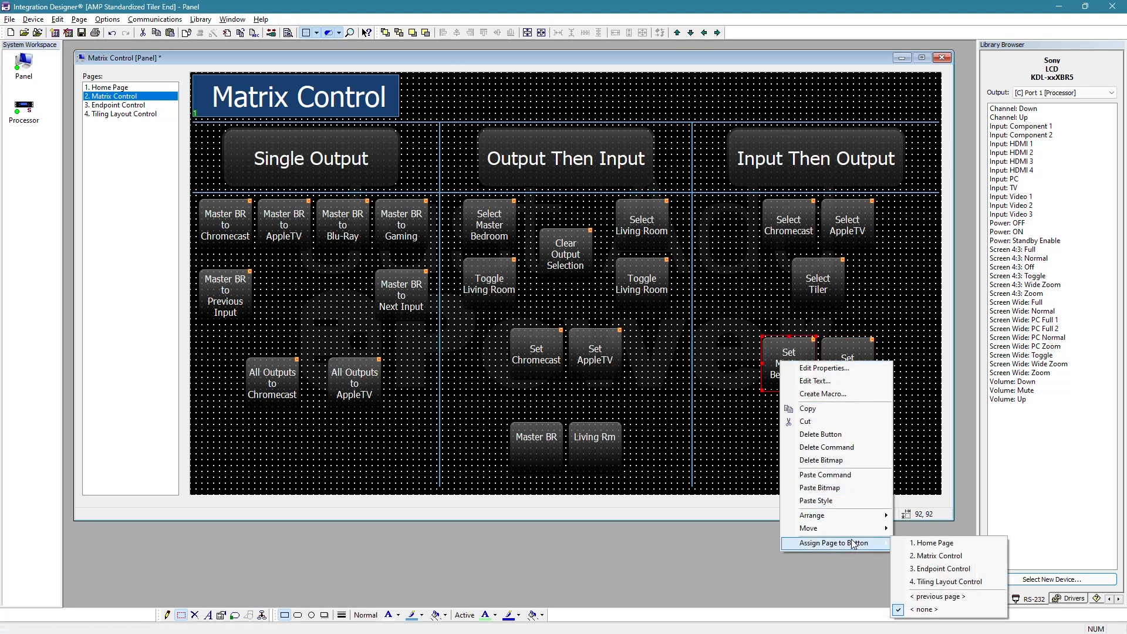
left_click(949, 582)
right_click(849, 351)
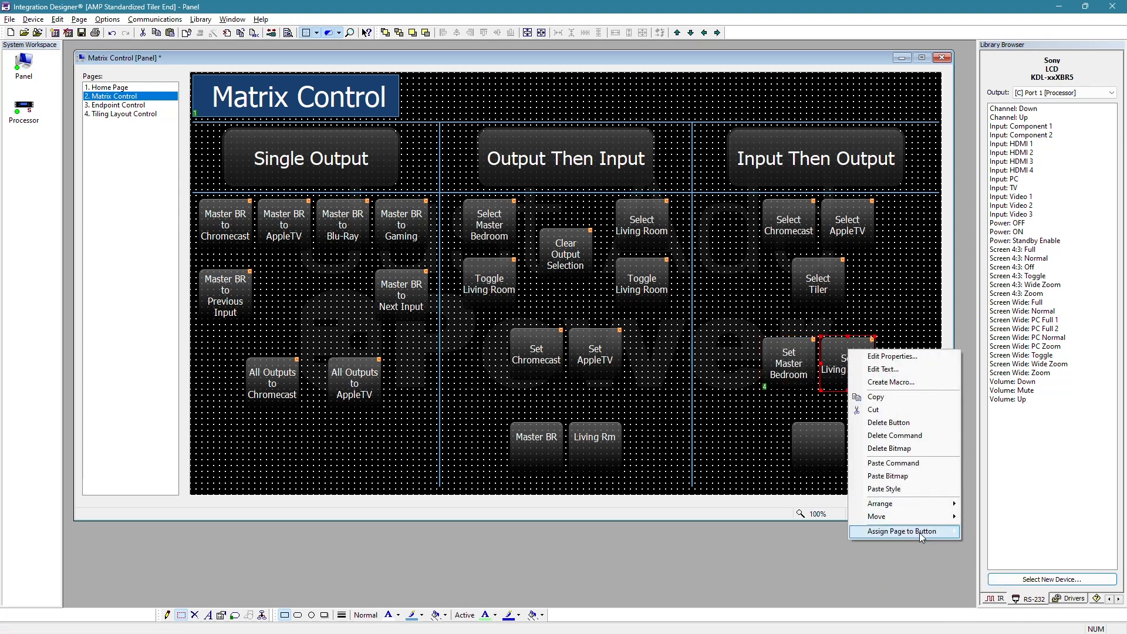
mouse_move(922, 538)
left_click(1013, 570)
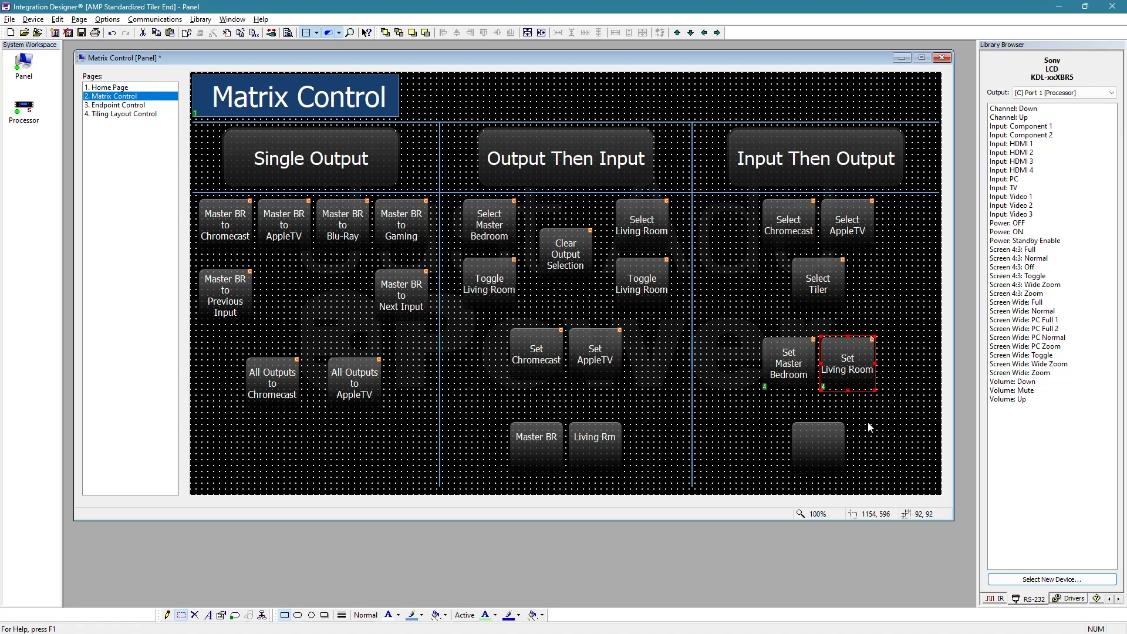
Save the project and check the download status of the Panel and Processor devices
key("ctrl+s")
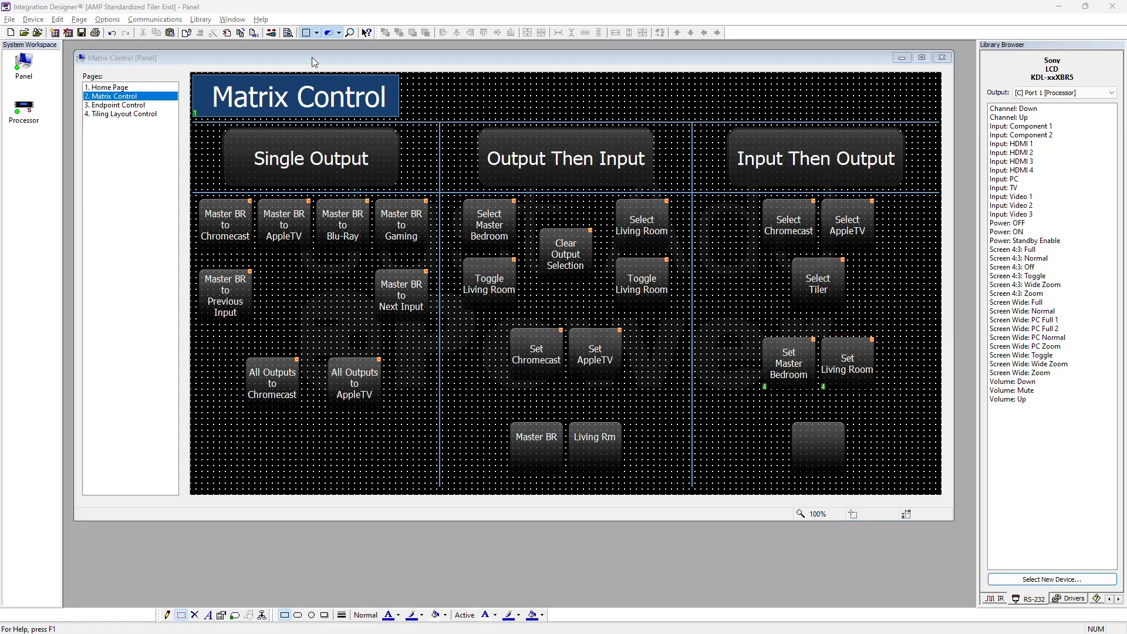
left_click(272, 35)
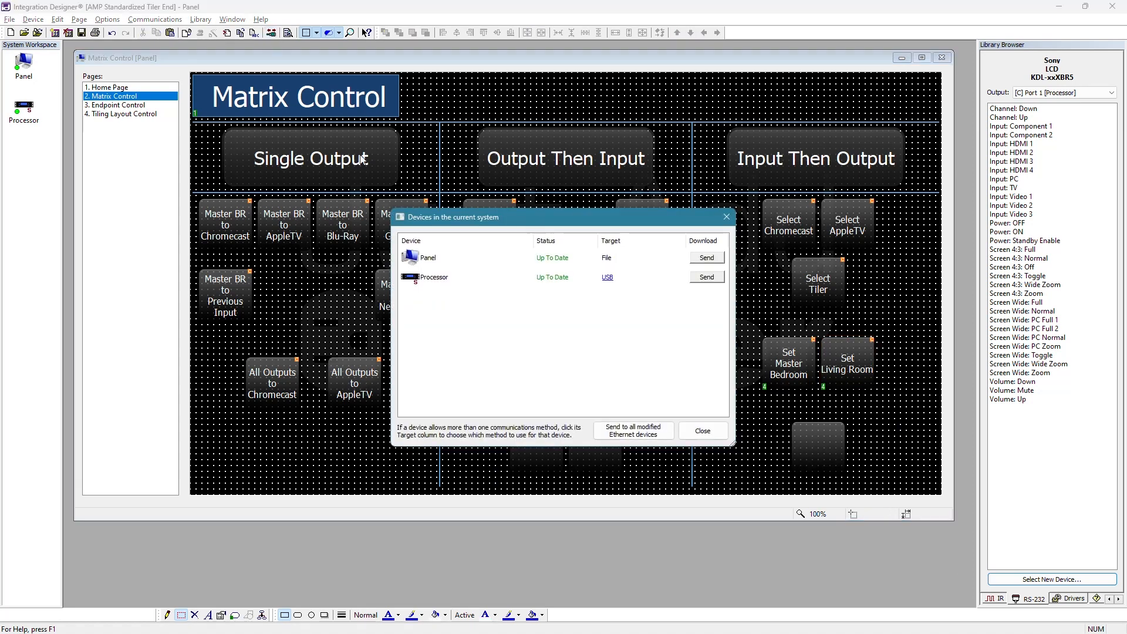
left_click(704, 437)
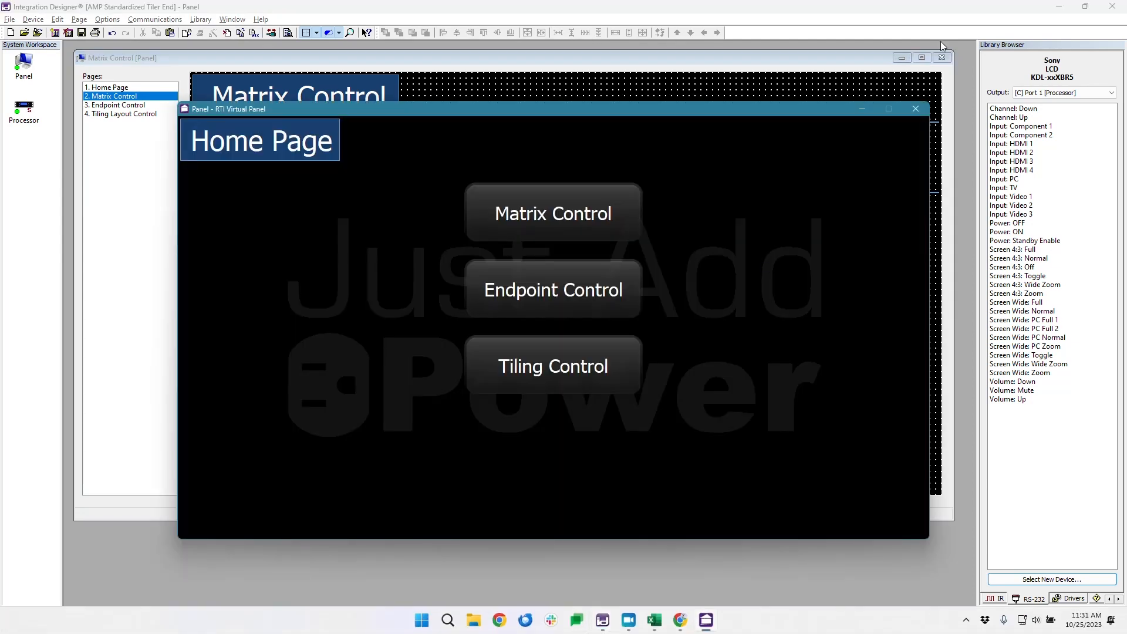
Switch to the RTI Virtual Panel and use Matrix Control's Input Then Output section to route the tiler to the Master Bedroom
left_click(1059, 6)
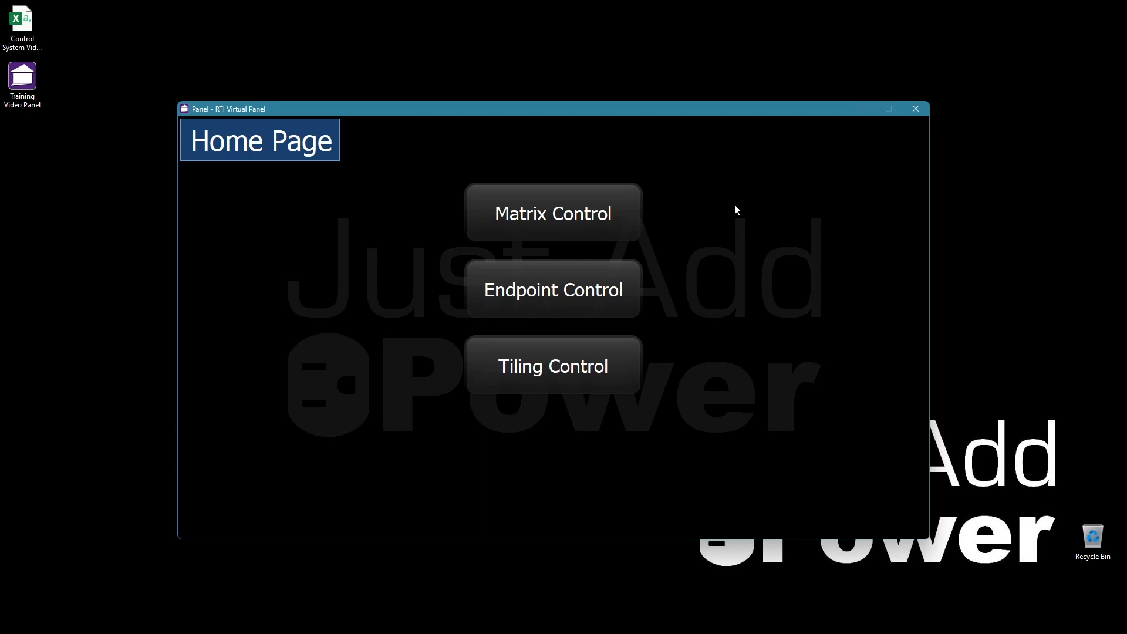
left_click(546, 218)
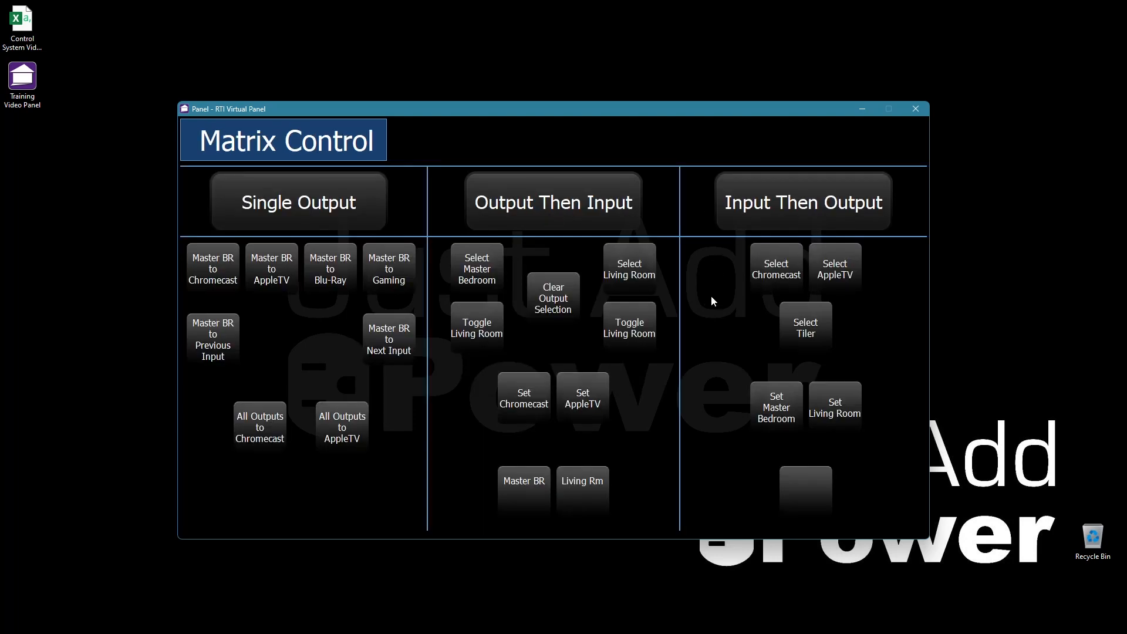
left_click(816, 325)
left_click(773, 418)
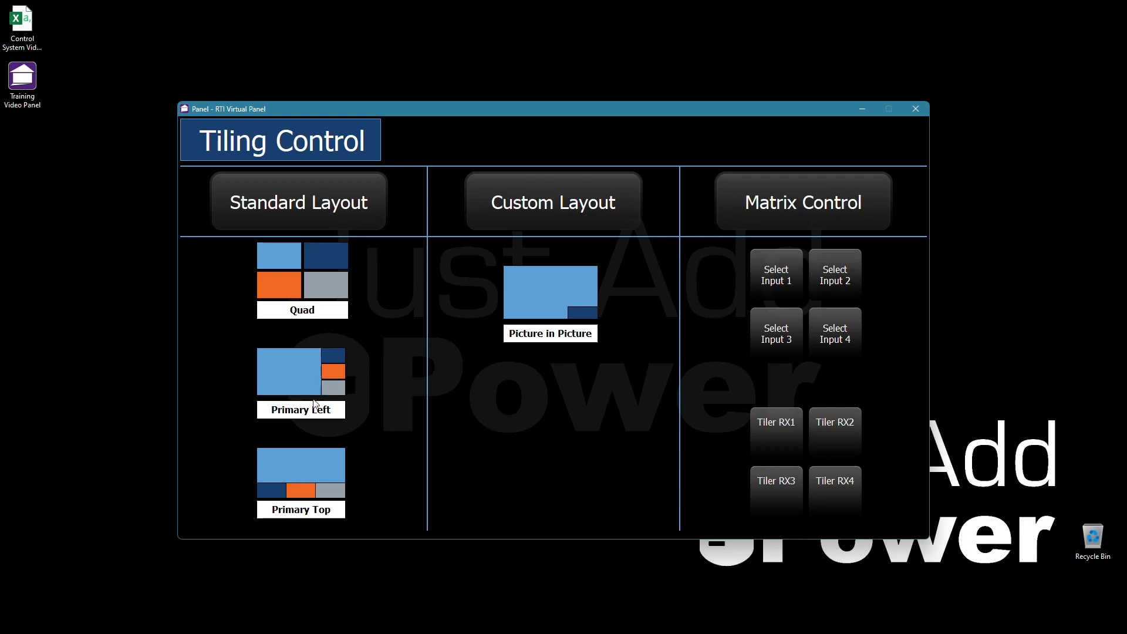
Apply the Primary Top layout and route Inputs 1, 2, 3 and 4 to Tiler RX1, RX2, RX3 and RX4 respectively
left_click(296, 490)
left_click(788, 435)
left_click(847, 272)
left_click(841, 426)
left_click(781, 334)
left_click(777, 499)
left_click(843, 336)
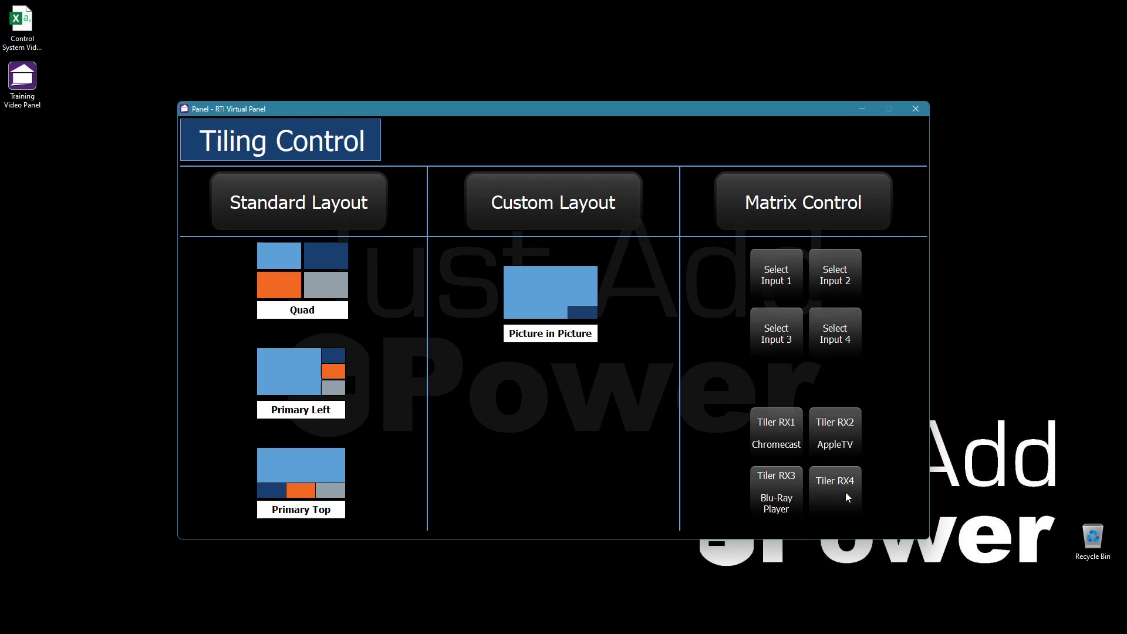
left_click(846, 492)
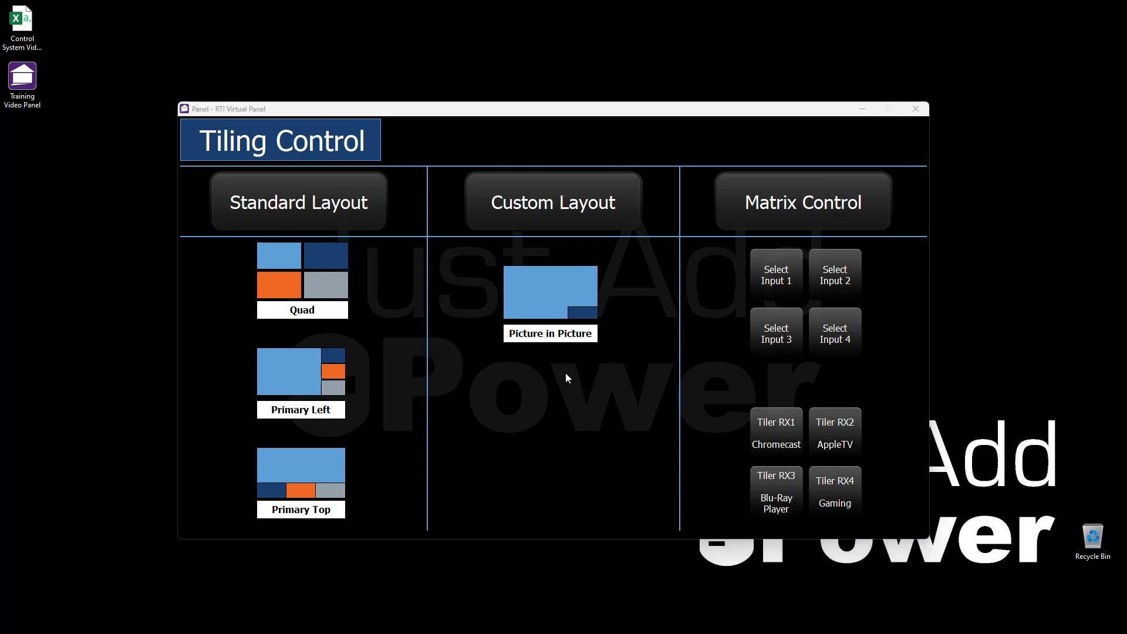
Switch back to the project in Integration Designer
left_click(603, 625)
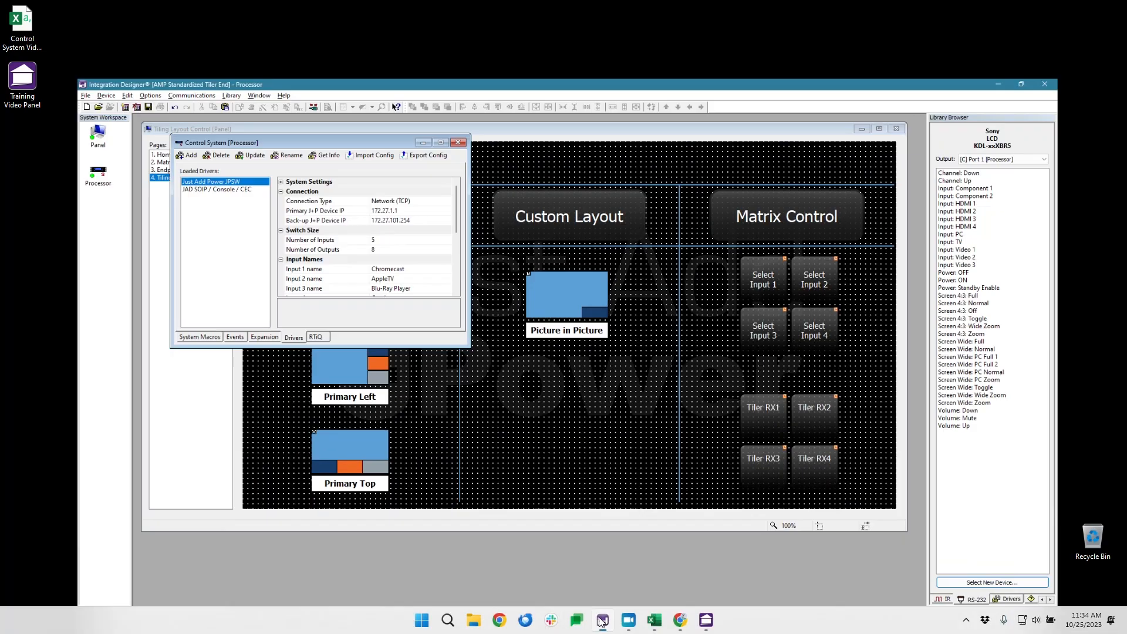